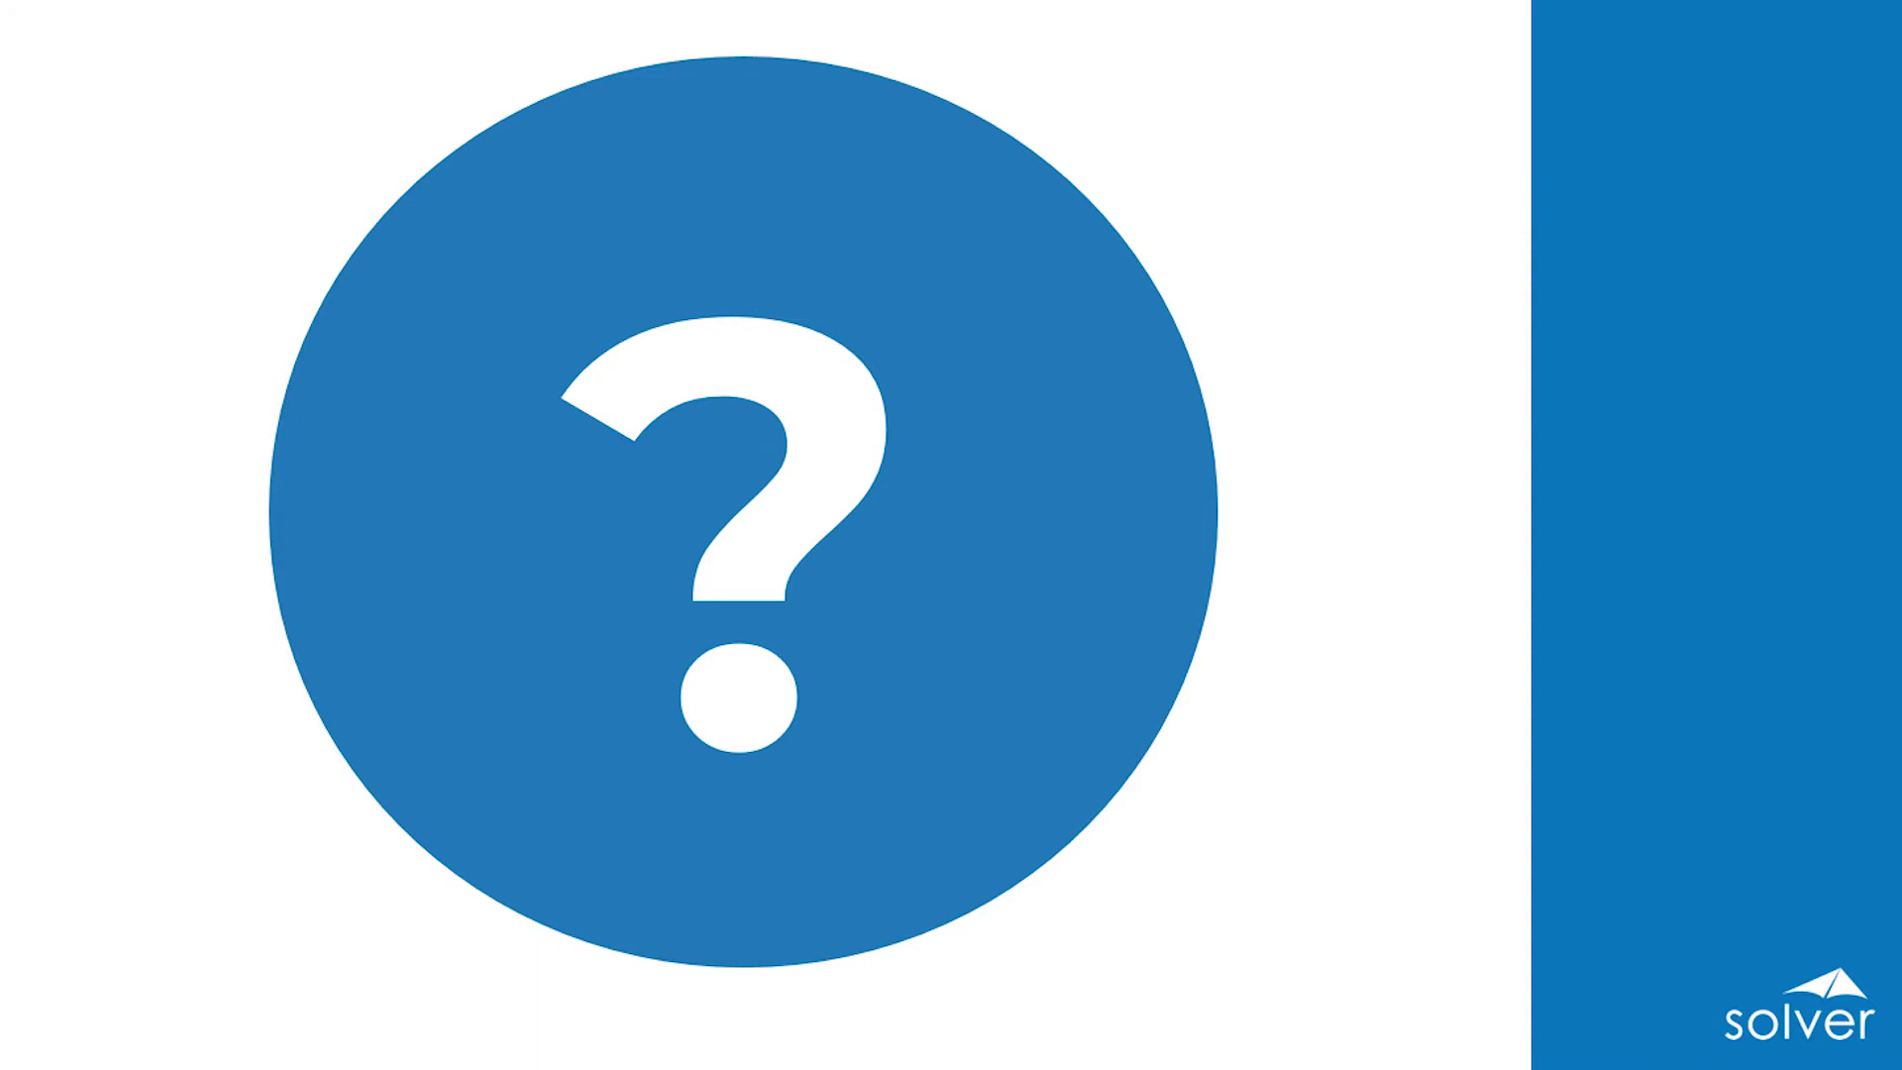
Step: Open the Data menu from the Revenue Analysis dashboard for month 202007
{"action": "left_click", "coordinate": [55, 39]}
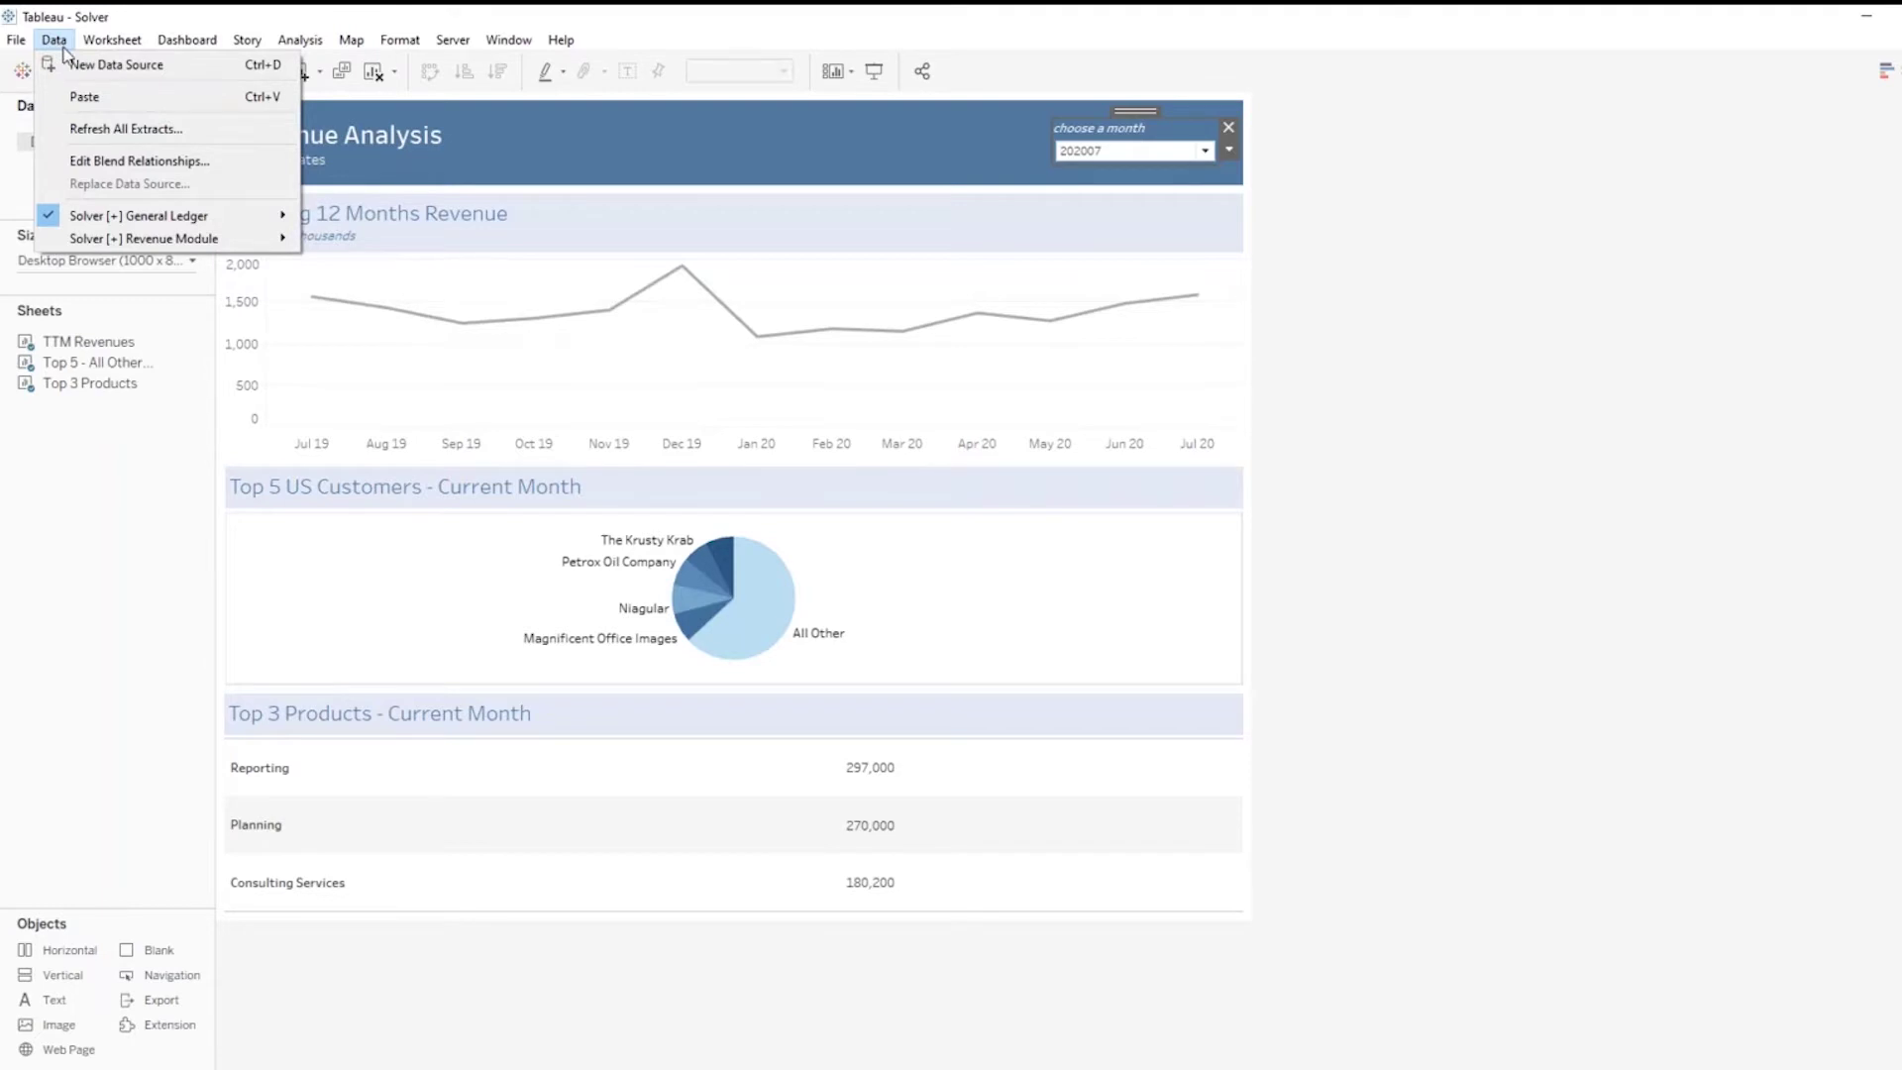
Step: Start a new data source using Web Data Connector from the To a Server list
{"action": "left_click", "coordinate": [107, 68]}
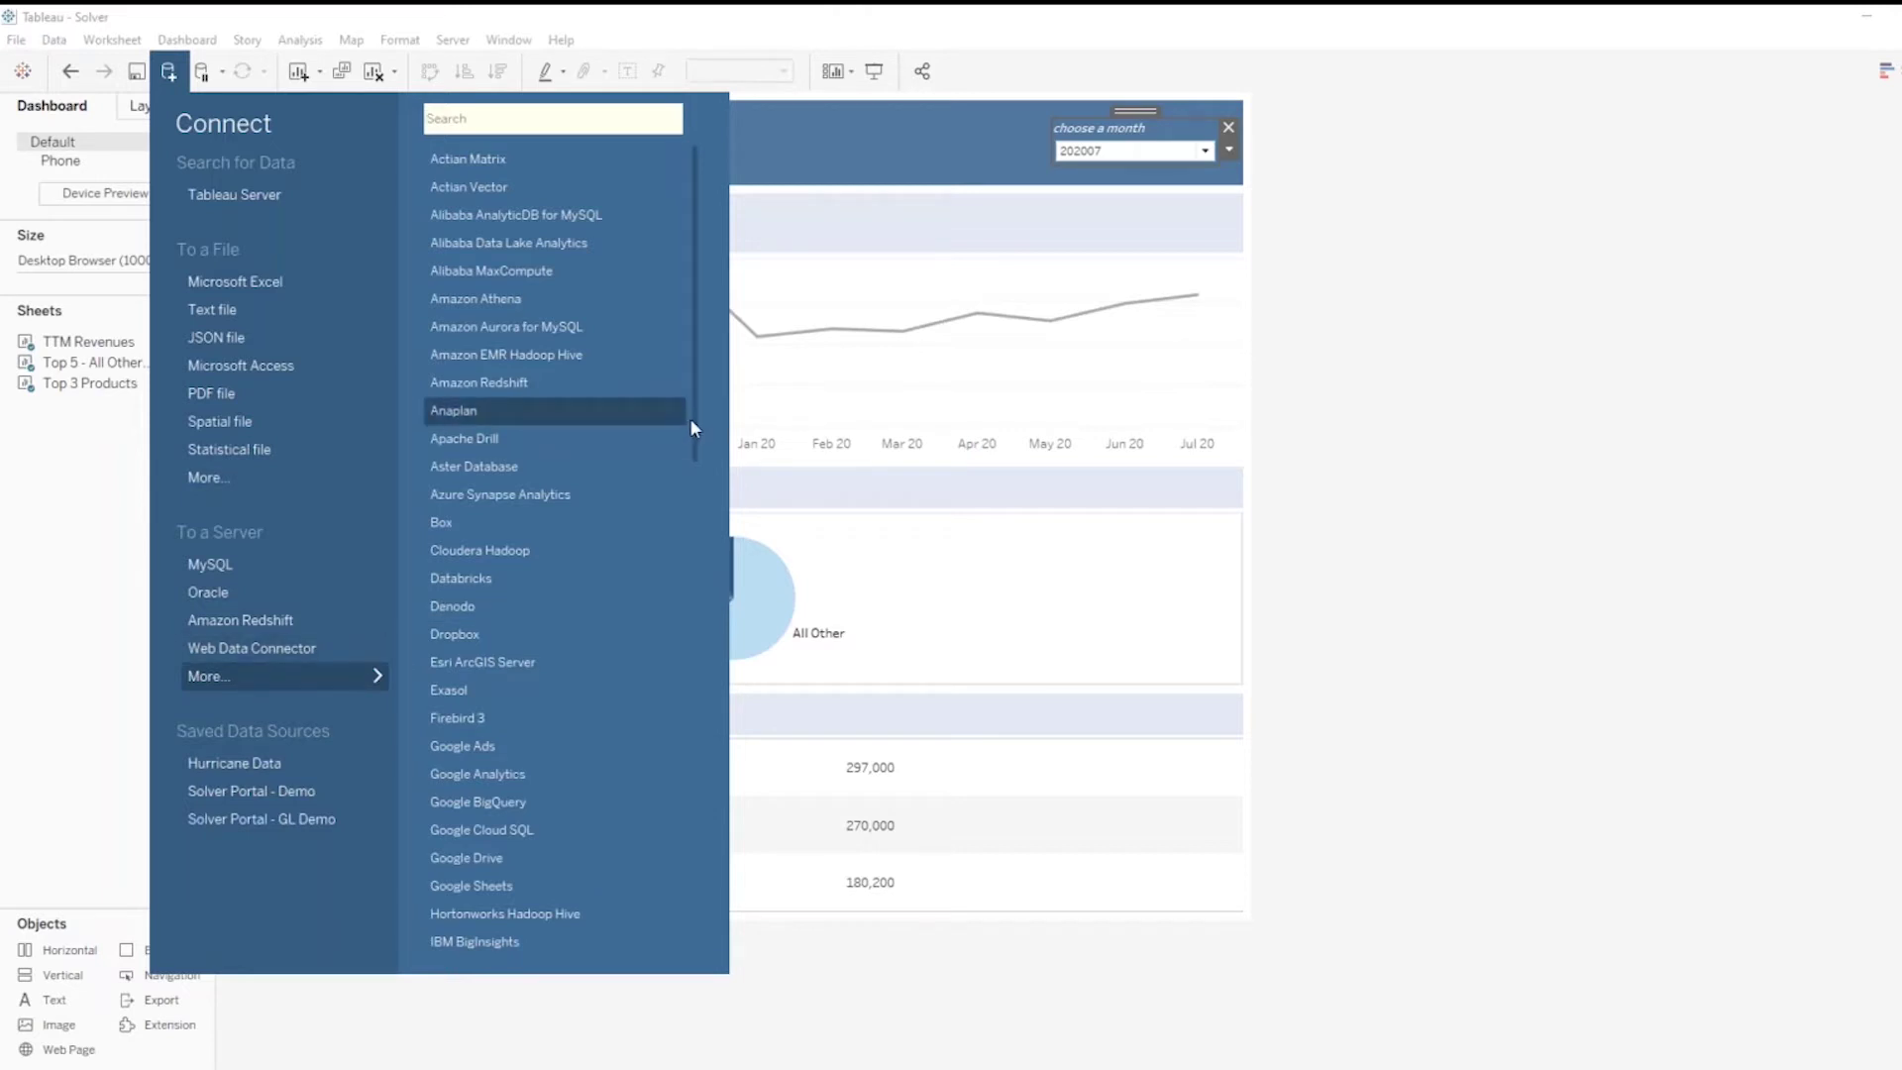
{"action": "left_click_drag", "start_coordinate": [691, 466], "coordinate": [675, 935]}
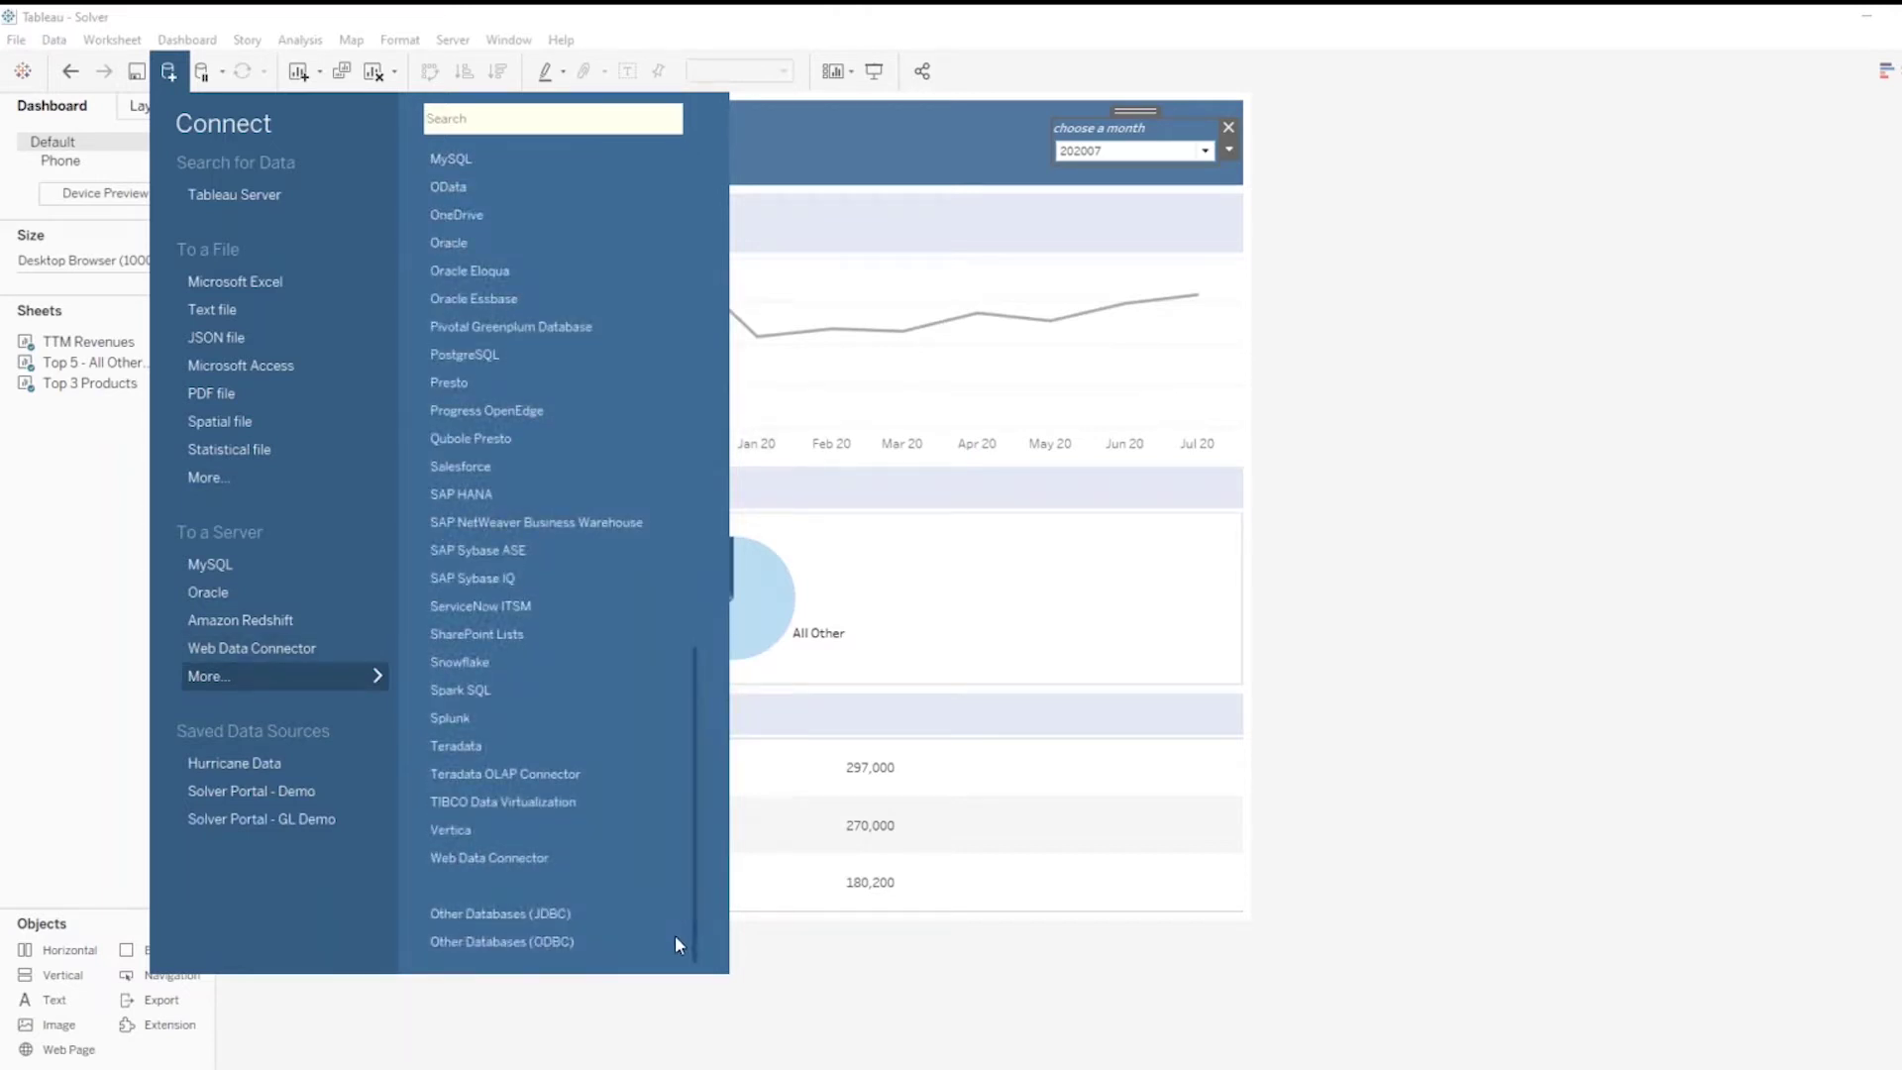
{"action": "left_click", "coordinate": [497, 850]}
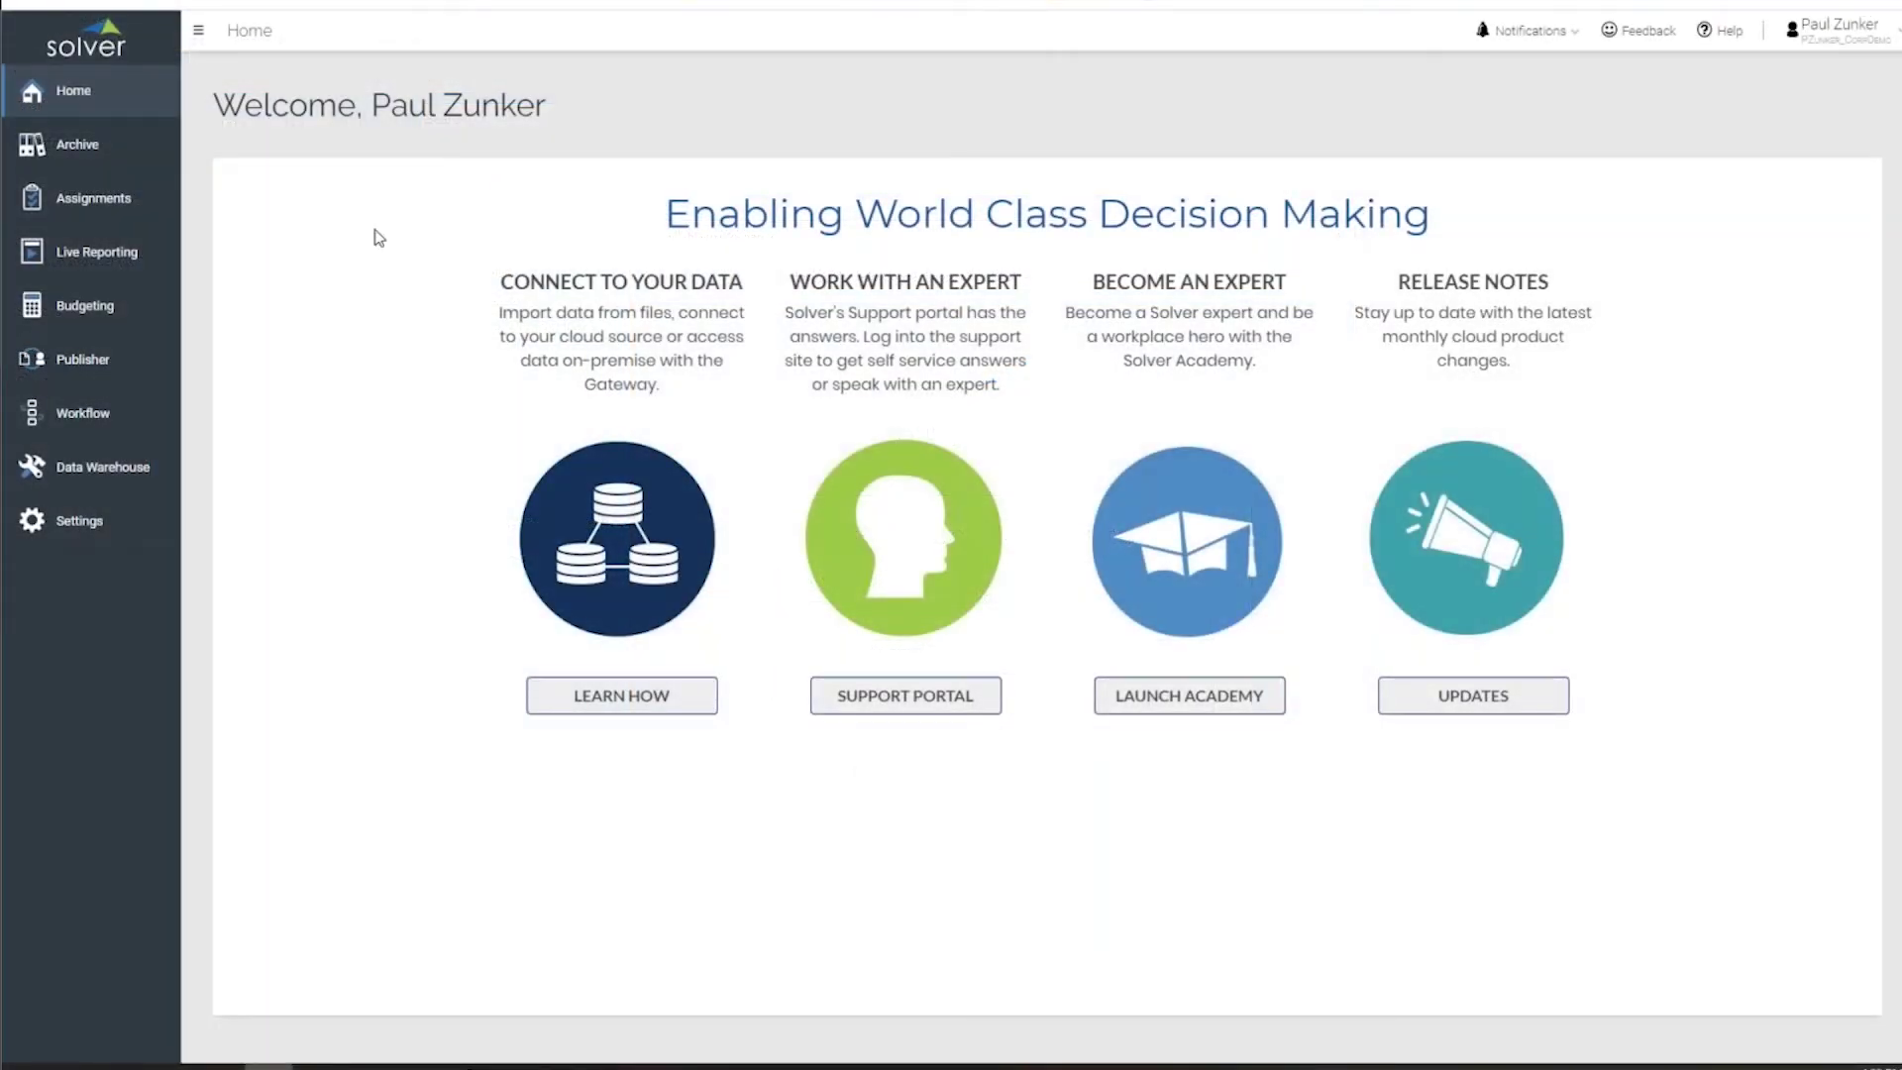
Step: Reveal the API URL and access token under Solver's Data Warehouse Configuration > API, then copy the URL
{"action": "left_click", "coordinate": [99, 470]}
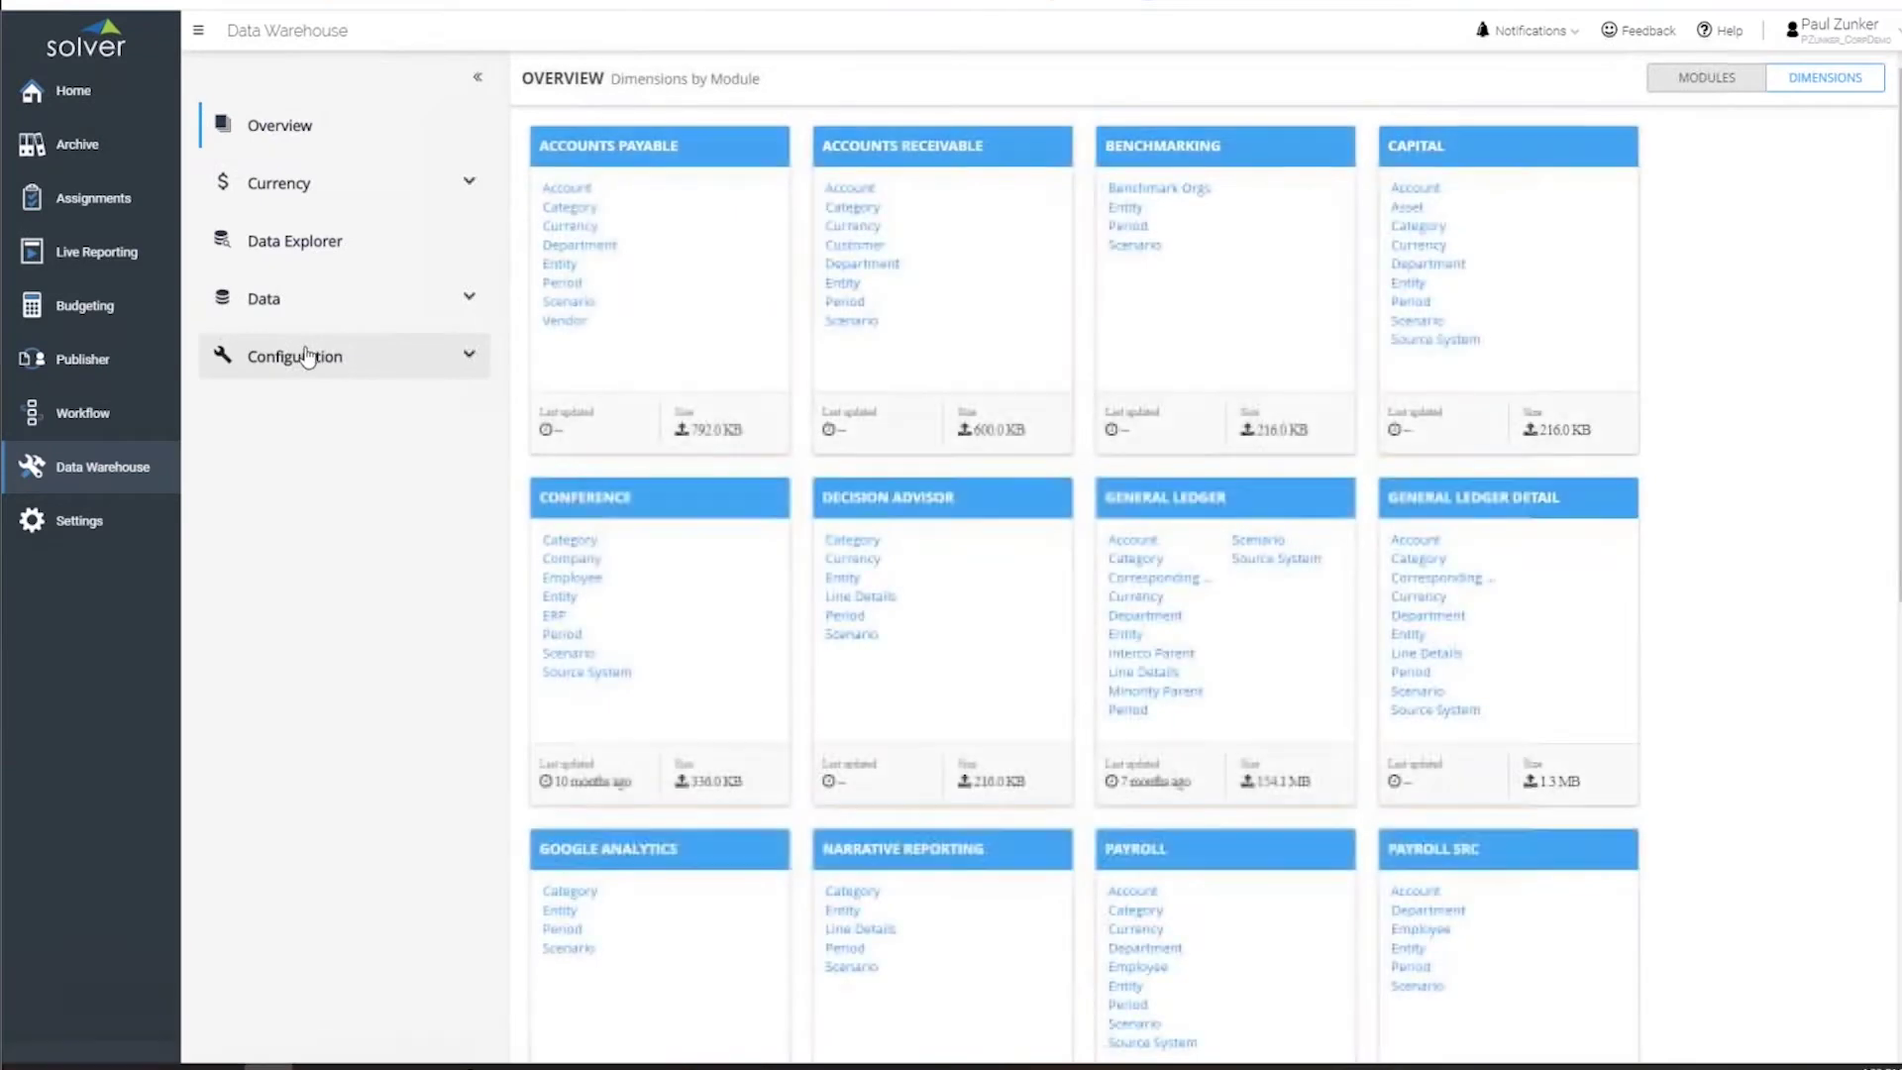
{"action": "left_click", "coordinate": [309, 356]}
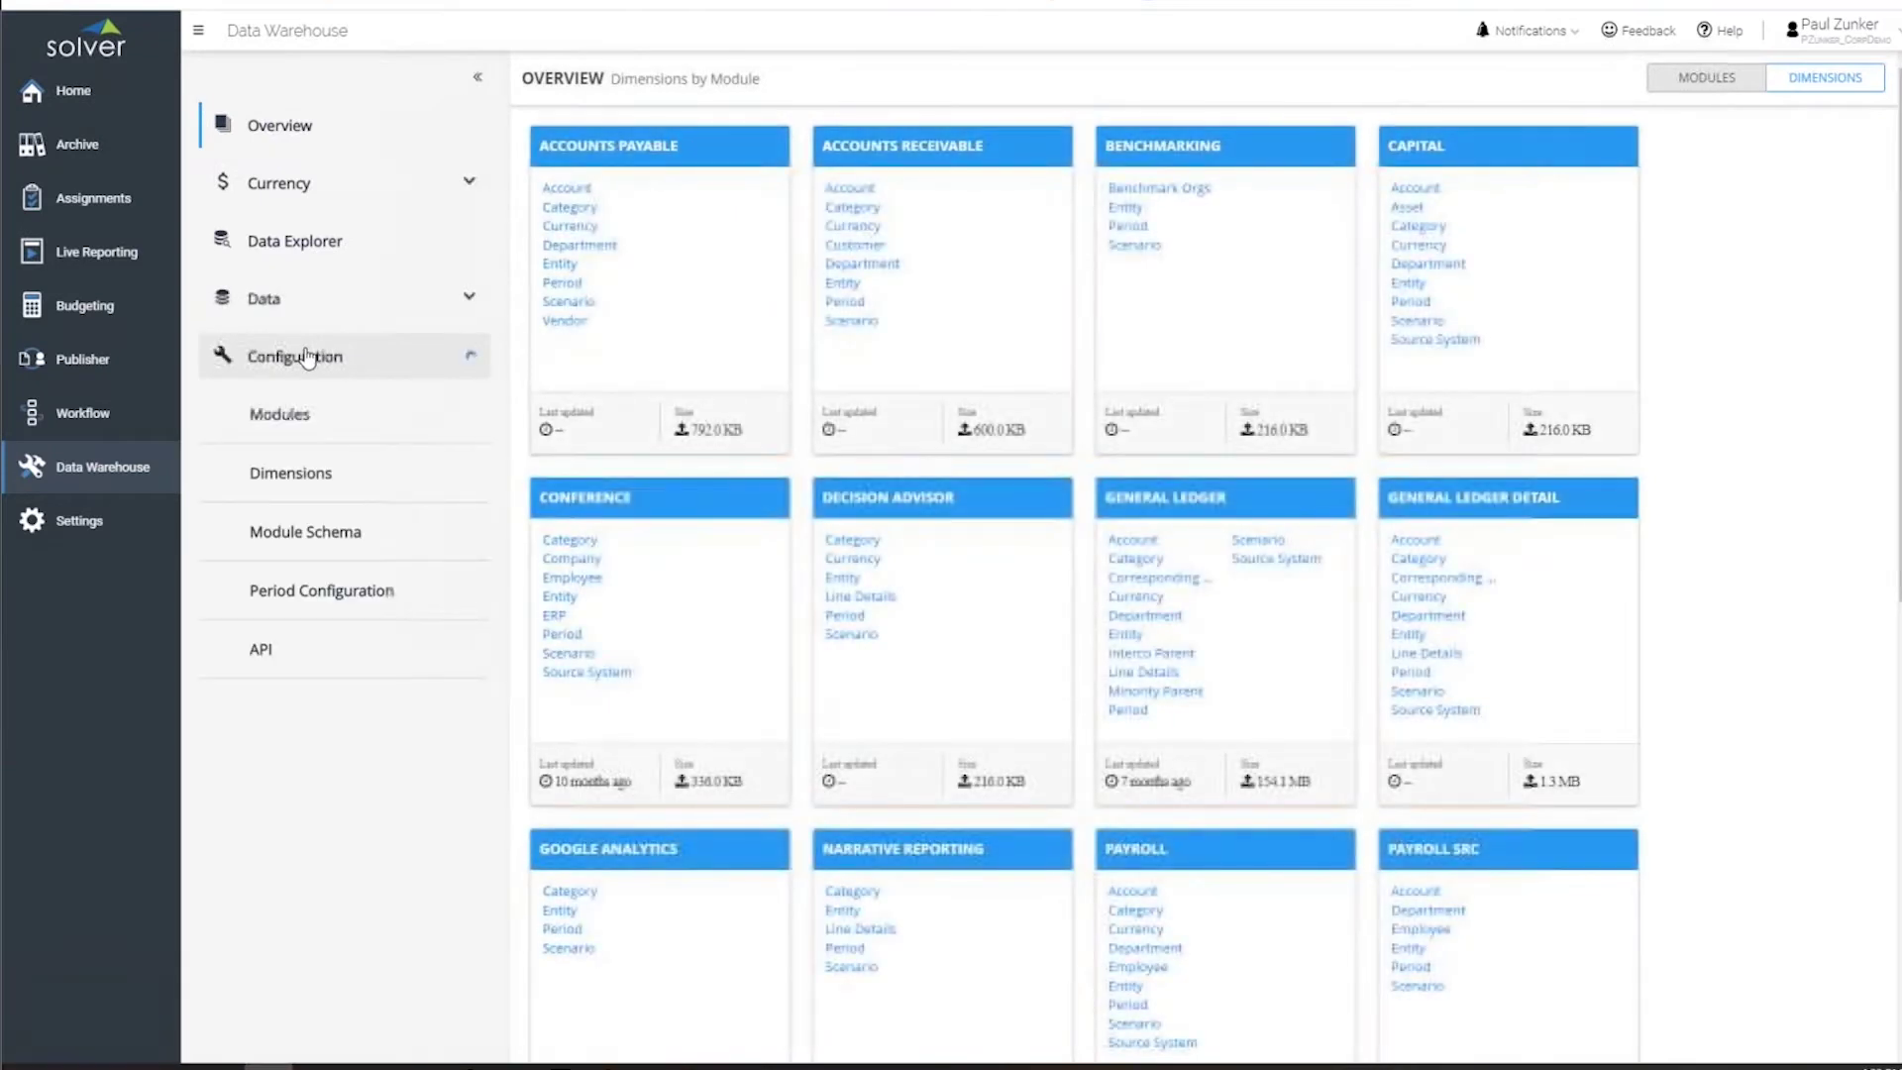
{"action": "left_click", "coordinate": [260, 650]}
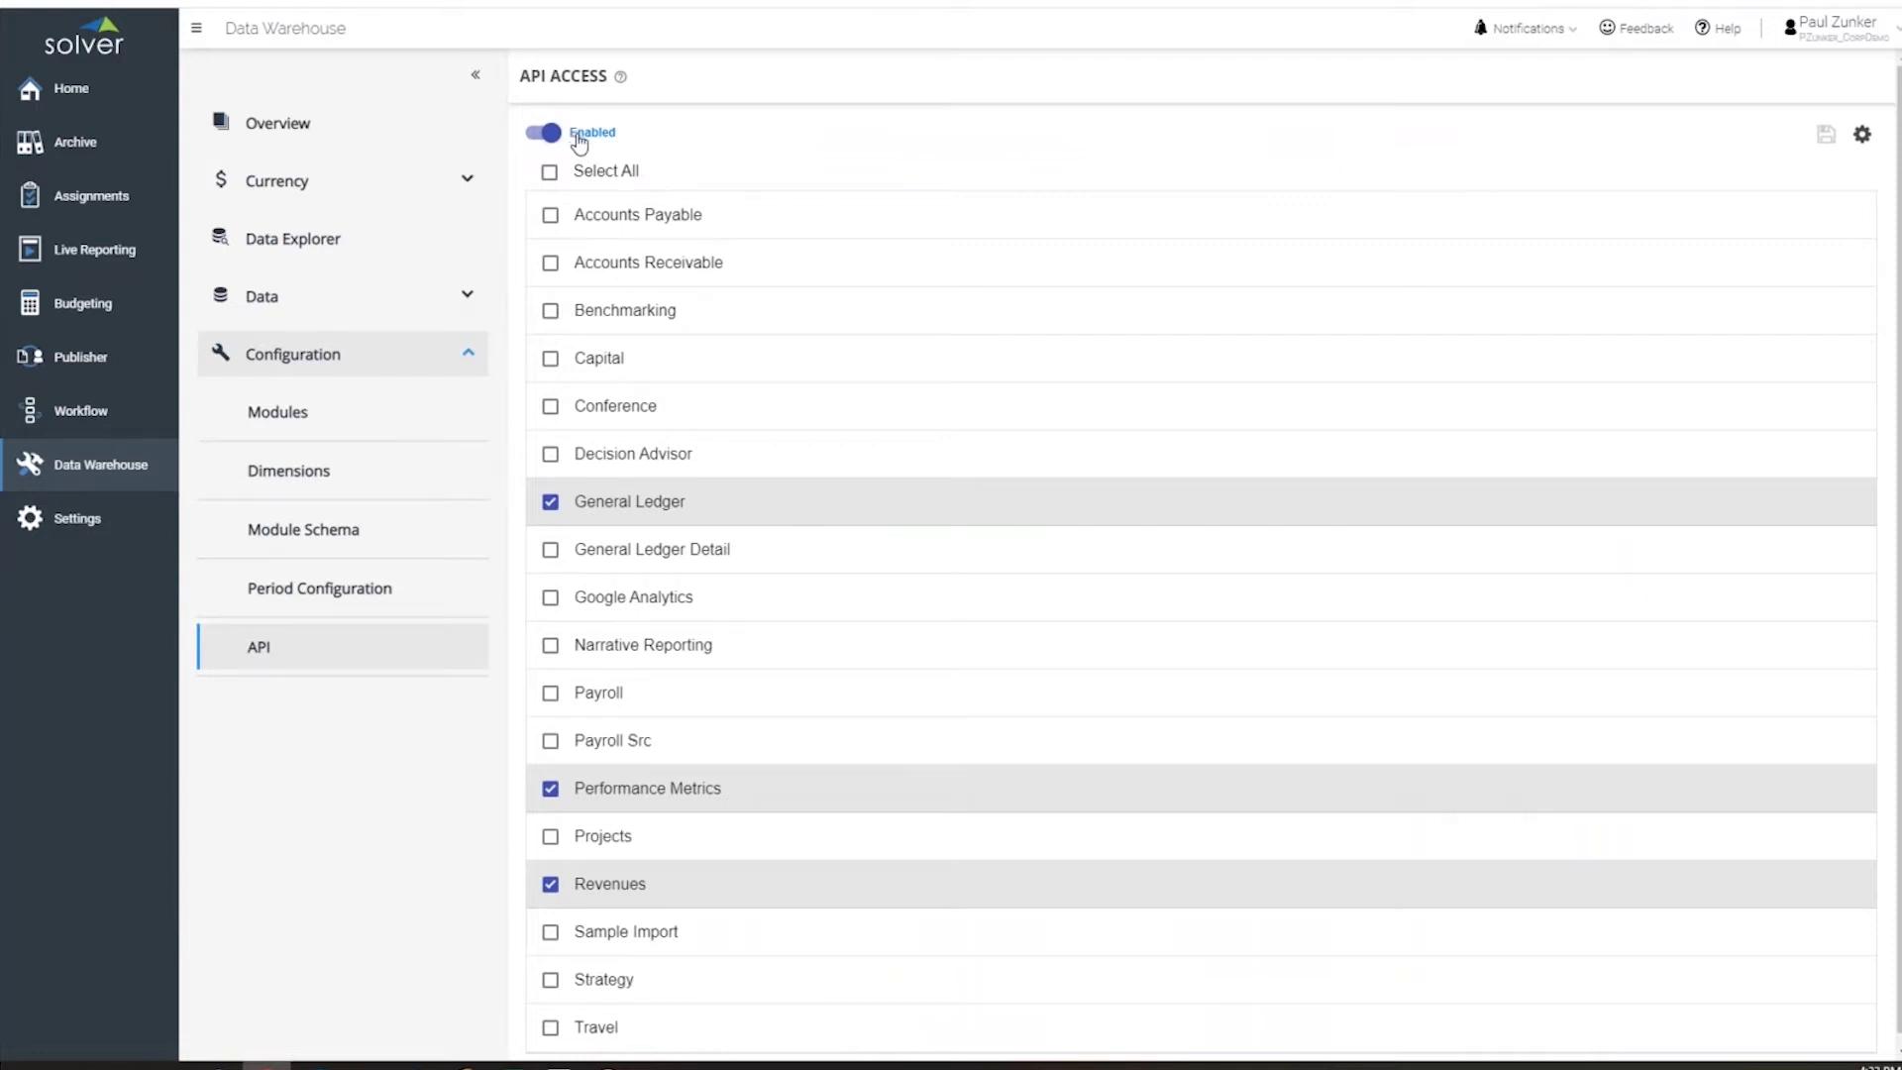
{"action": "left_click", "coordinate": [1865, 138]}
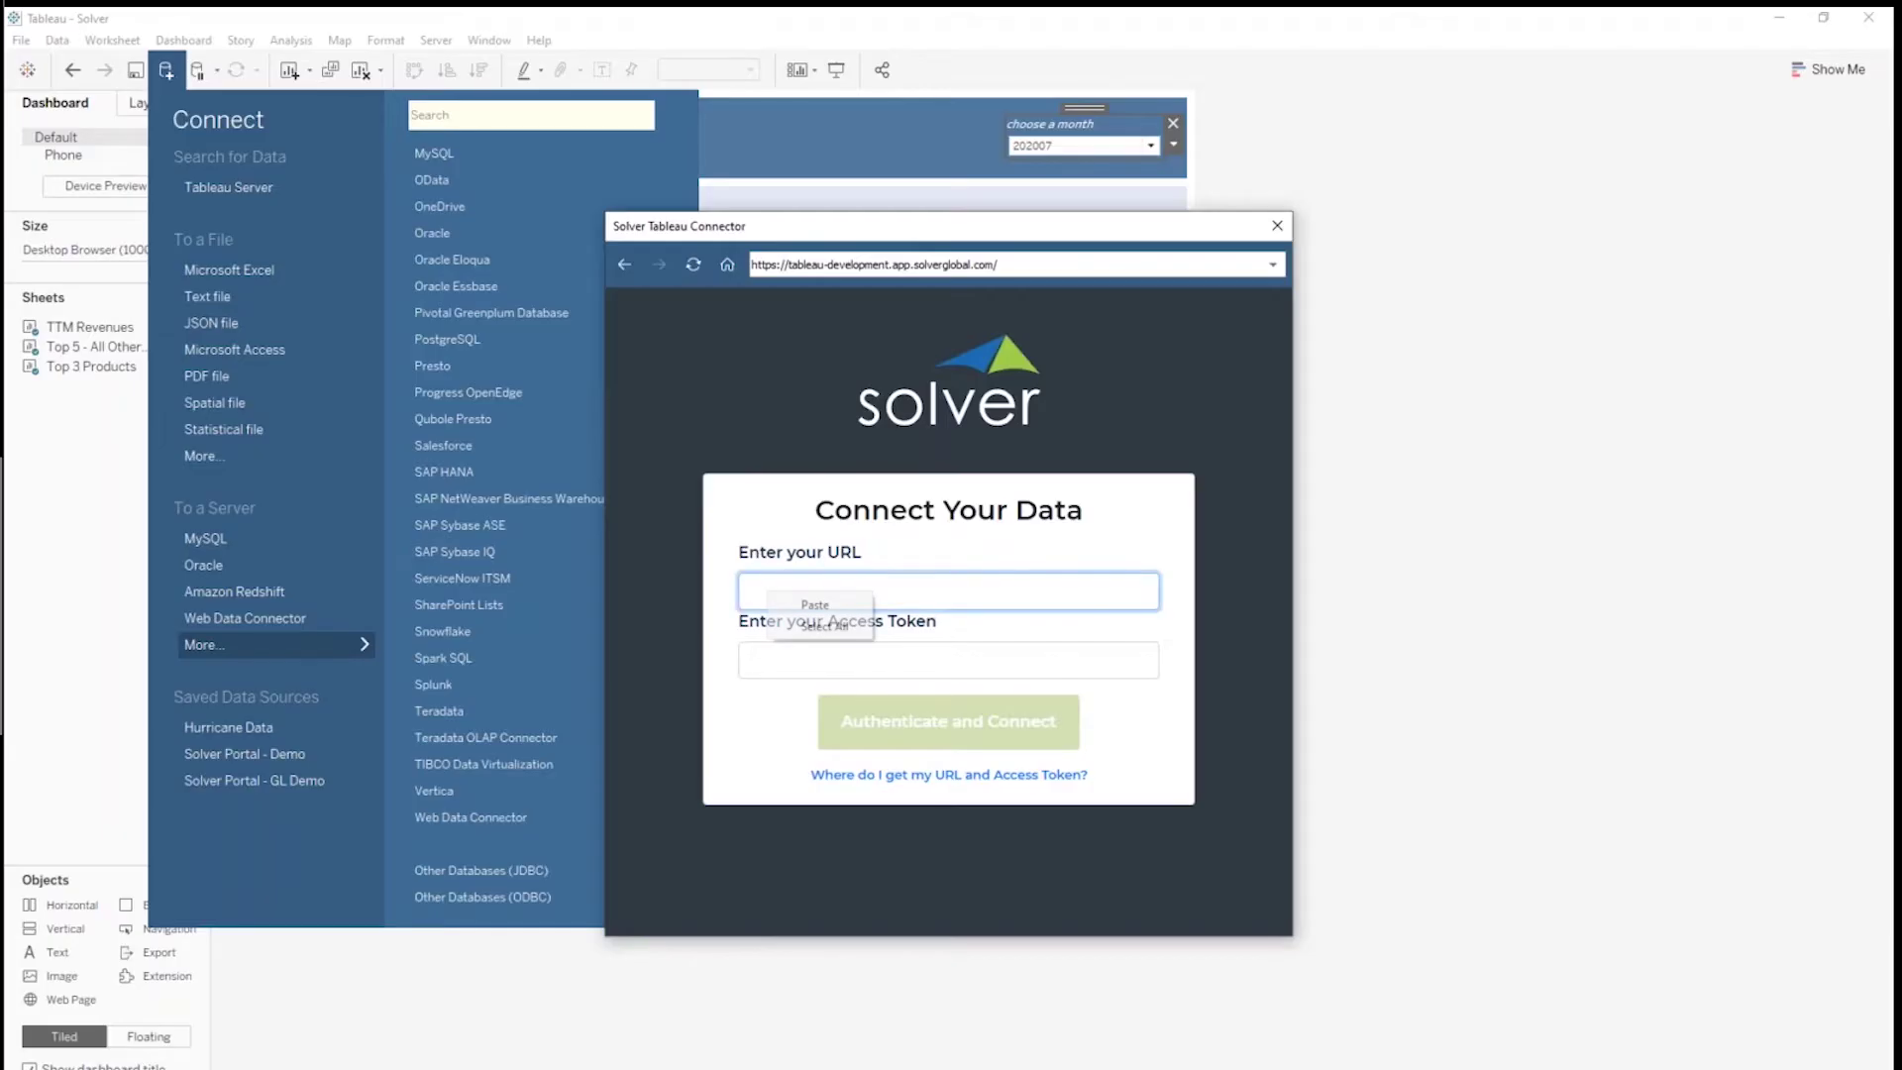
{"action": "left_click", "coordinate": [771, 593]}
Step: Paste the API URL and access token into the Solver connector and authenticate
{"action": "key", "text": "ctrl+v"}
{"action": "left_click", "coordinate": [801, 659]}
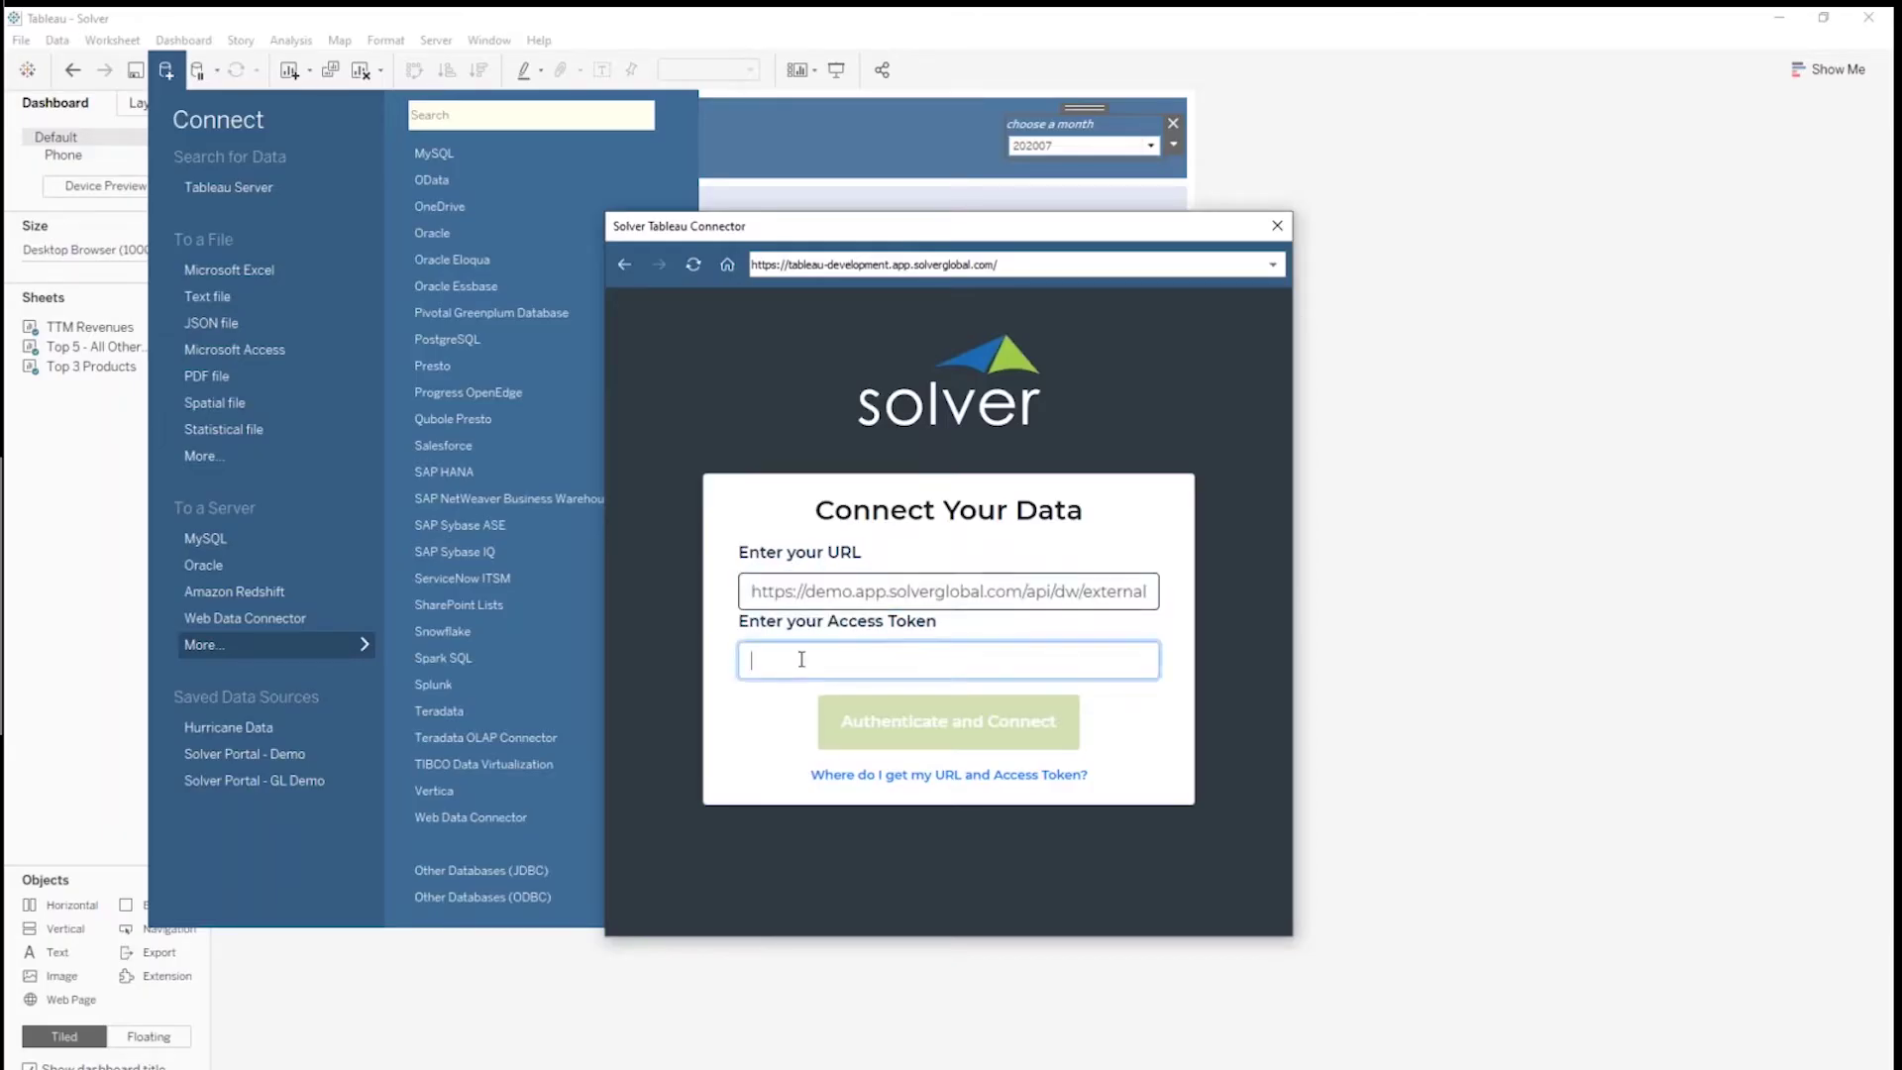
{"action": "right_click", "coordinate": [798, 659]}
{"action": "left_click", "coordinate": [818, 674]}
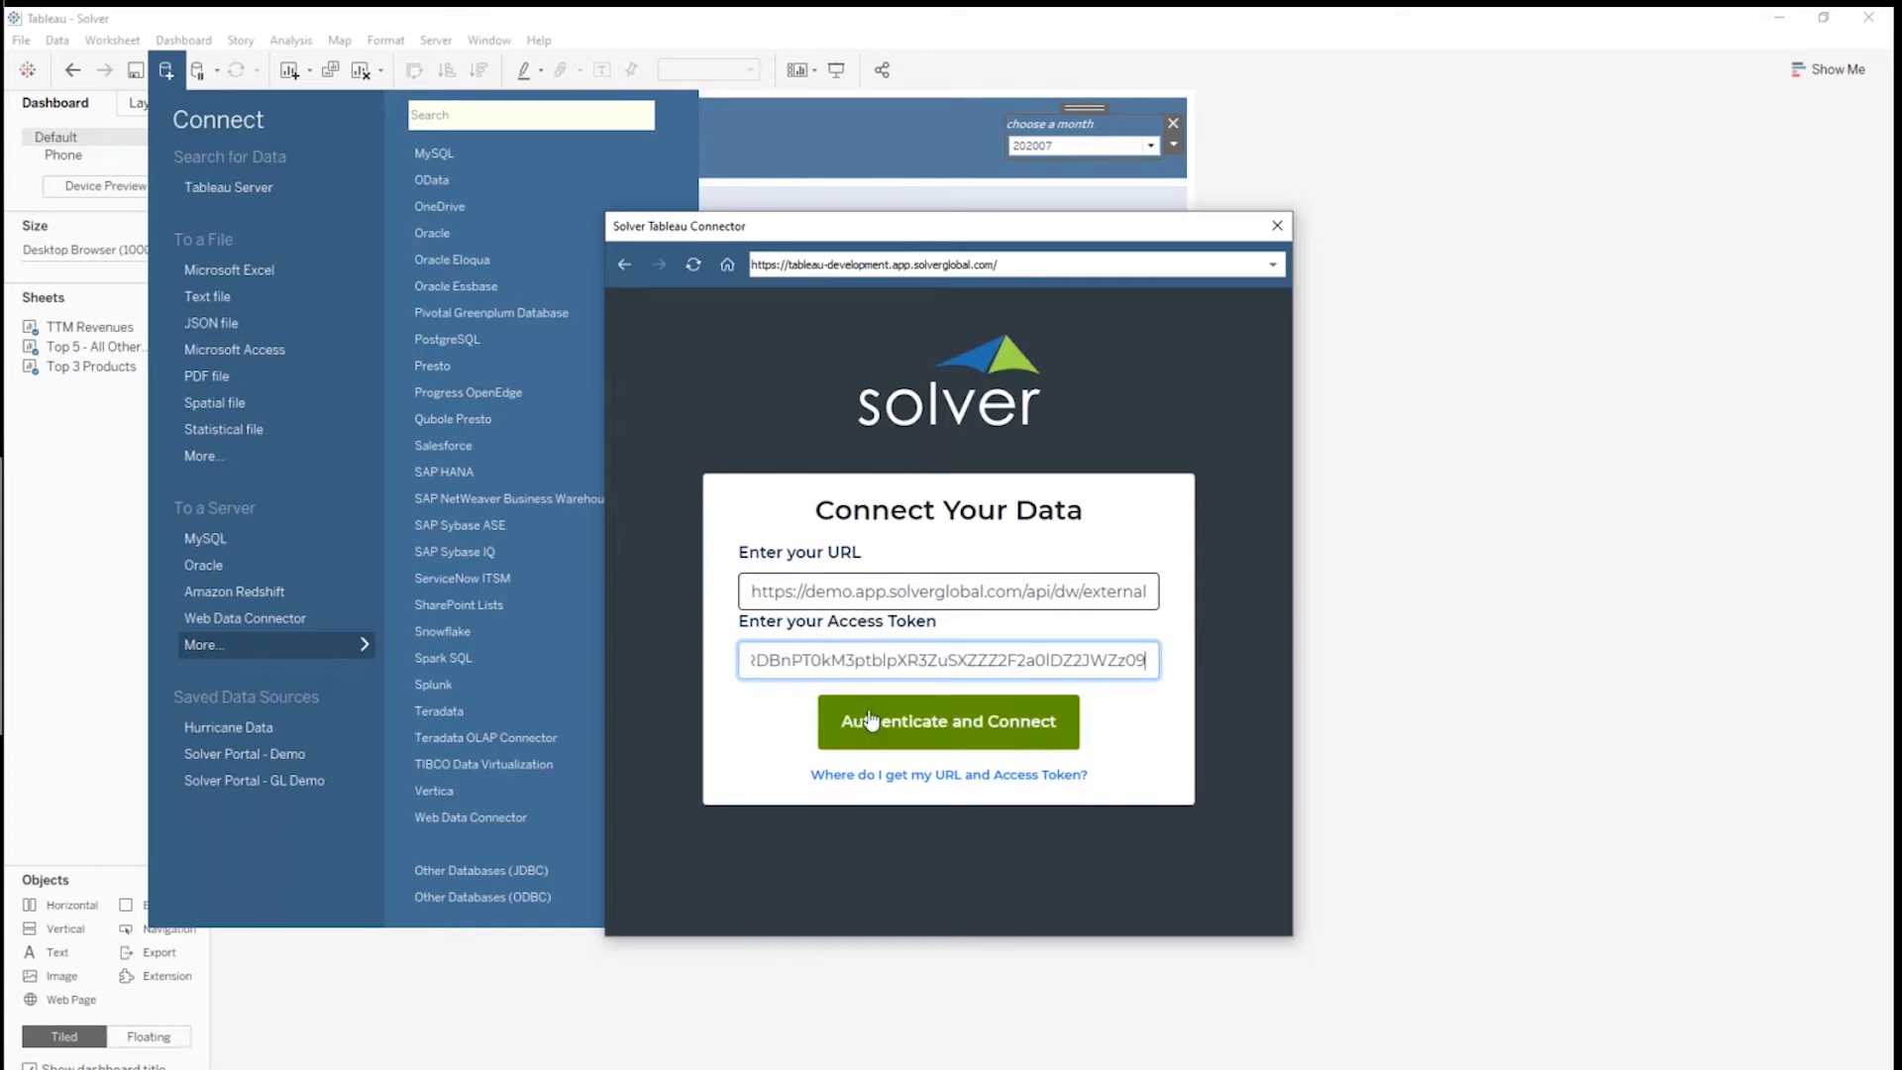
{"action": "left_click", "coordinate": [871, 720]}
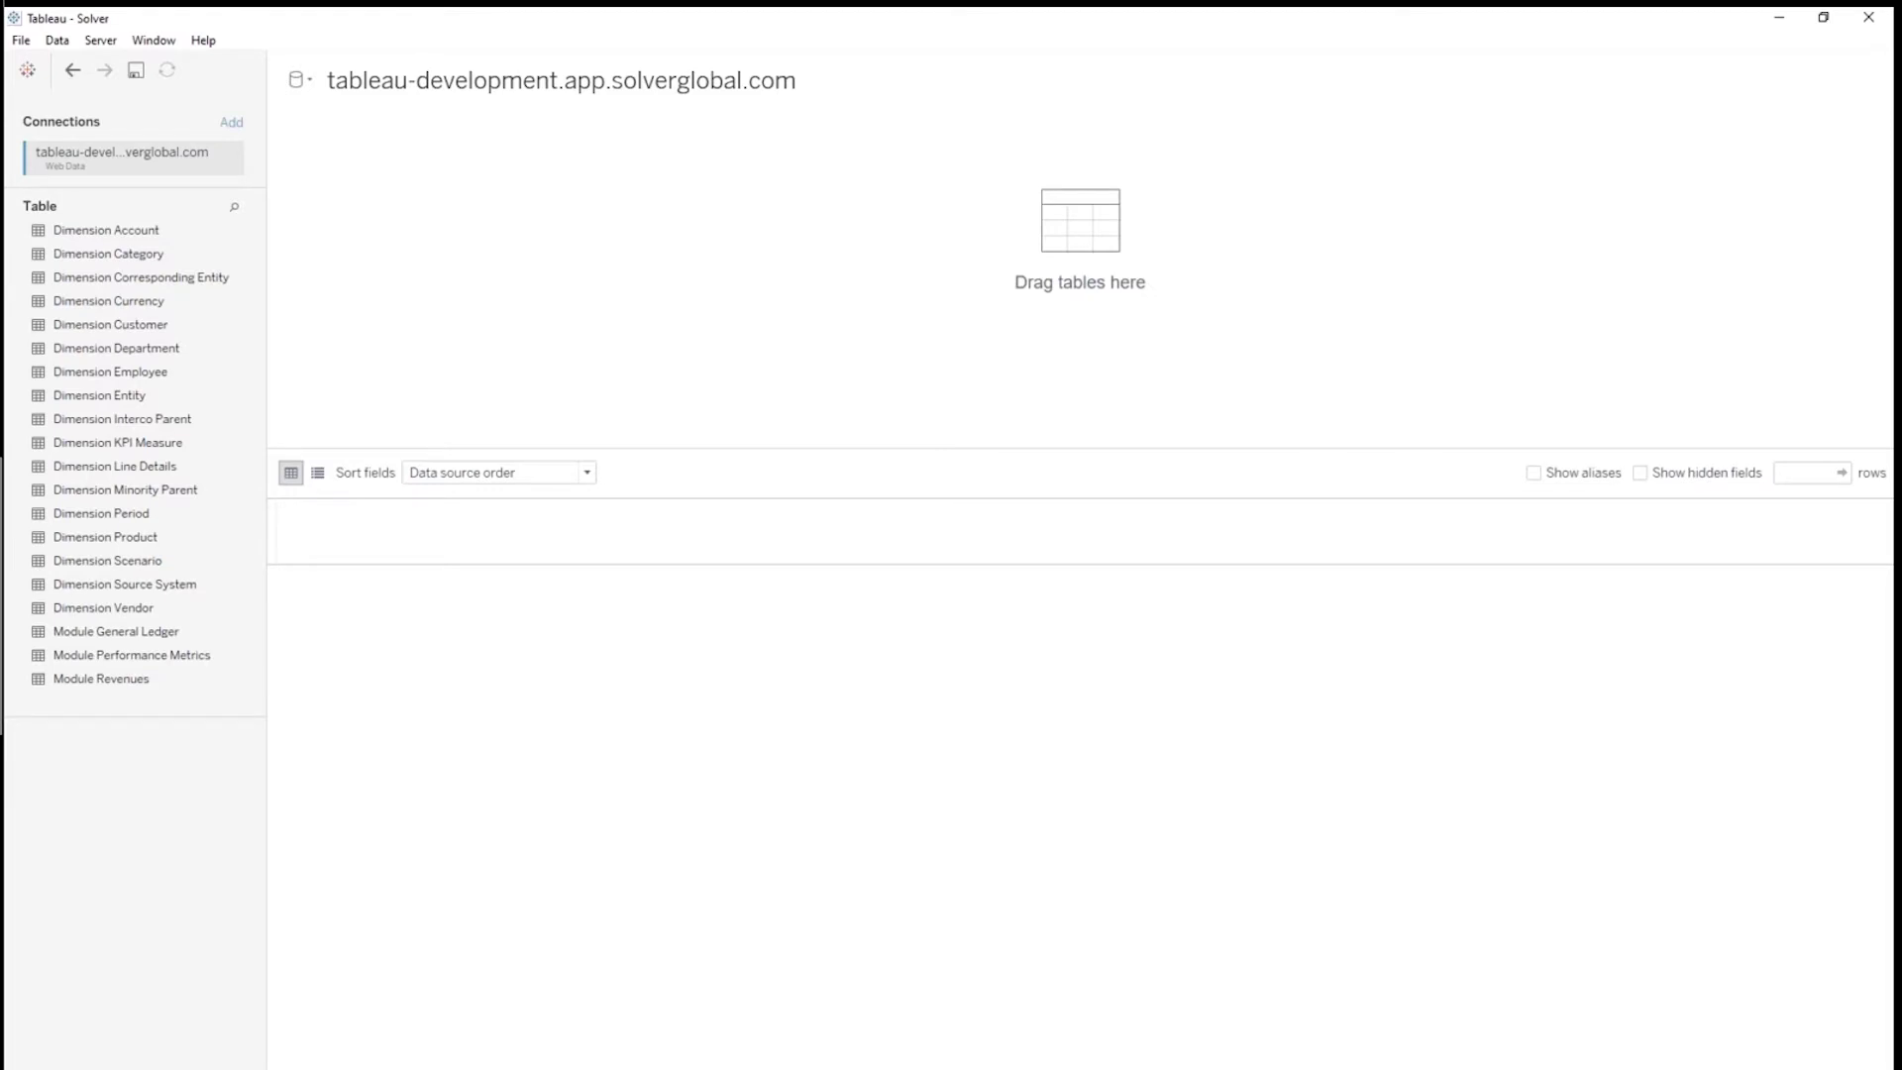
Step: Place Module Revenues on the canvas and relate Dimension Customer and Dimension Period to it
{"action": "left_click_drag", "start_coordinate": [119, 687], "coordinate": [394, 252]}
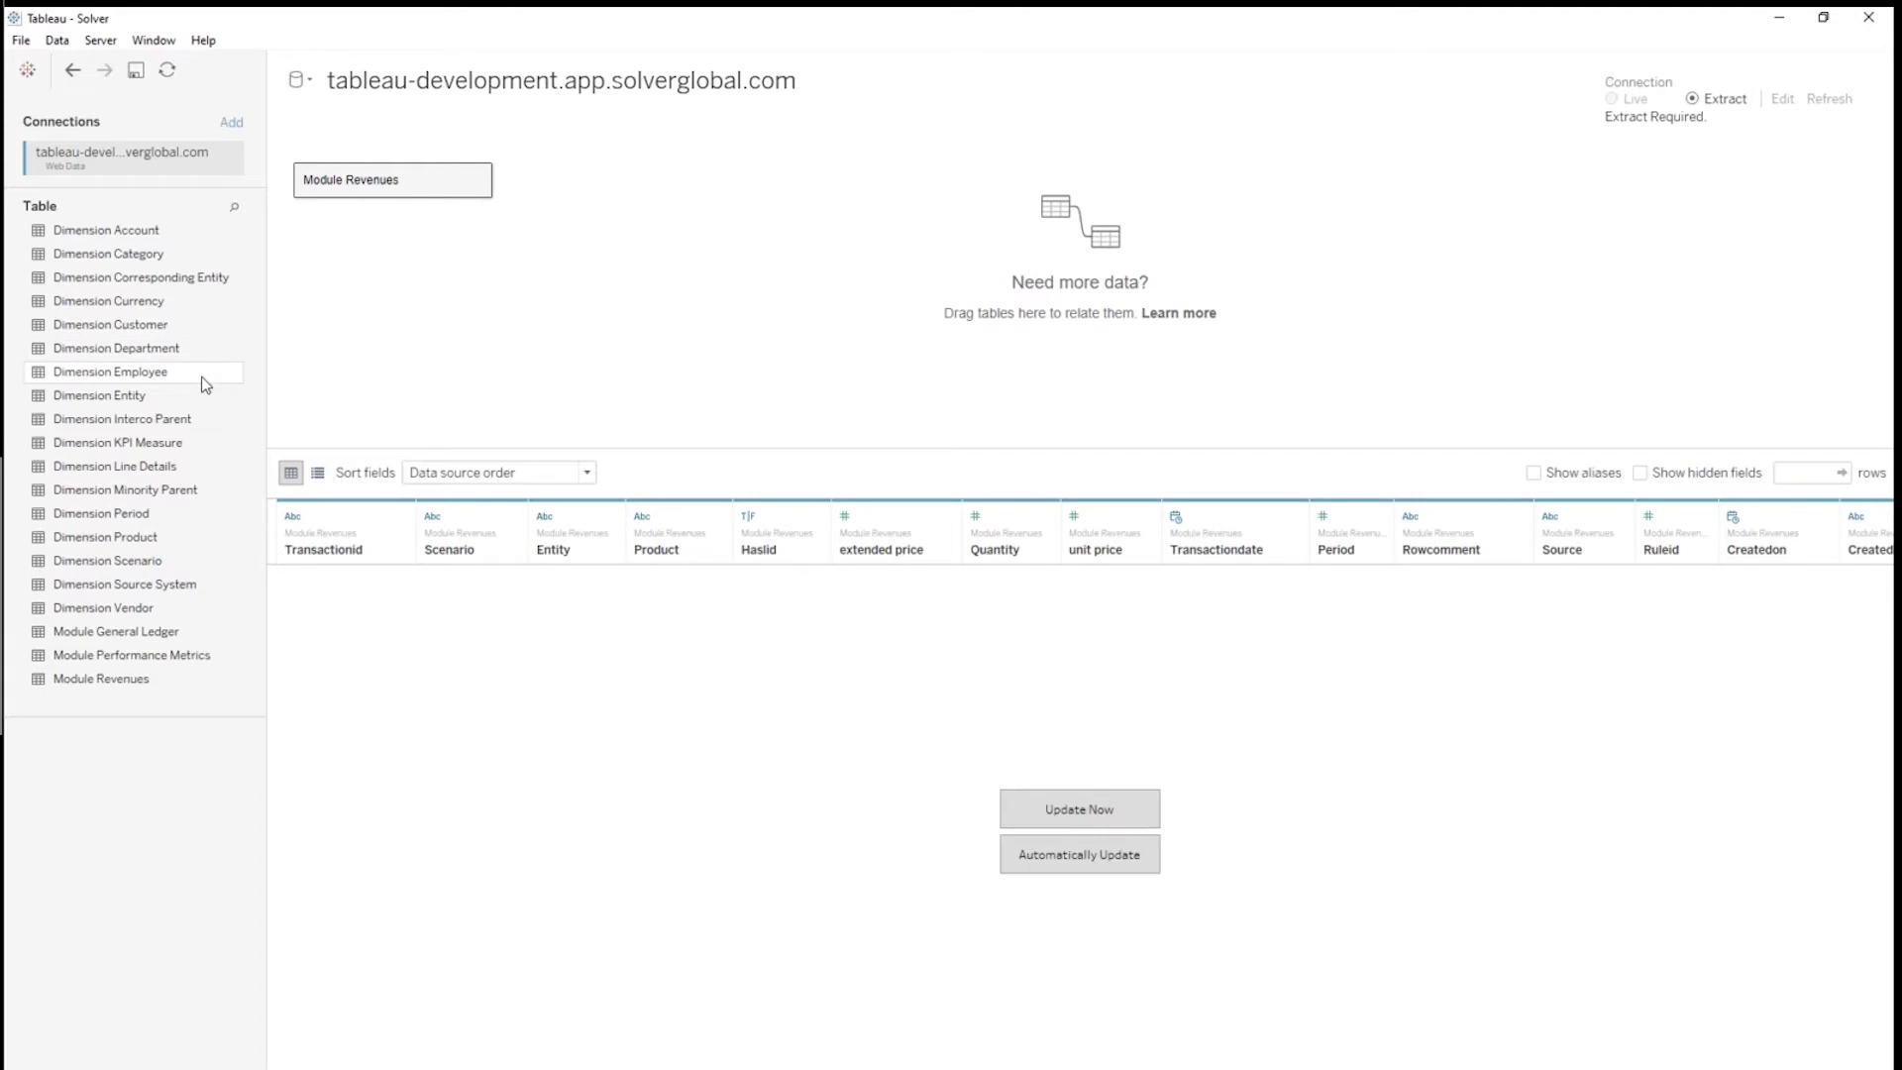
{"action": "left_click_drag", "start_coordinate": [159, 324], "coordinate": [644, 145]}
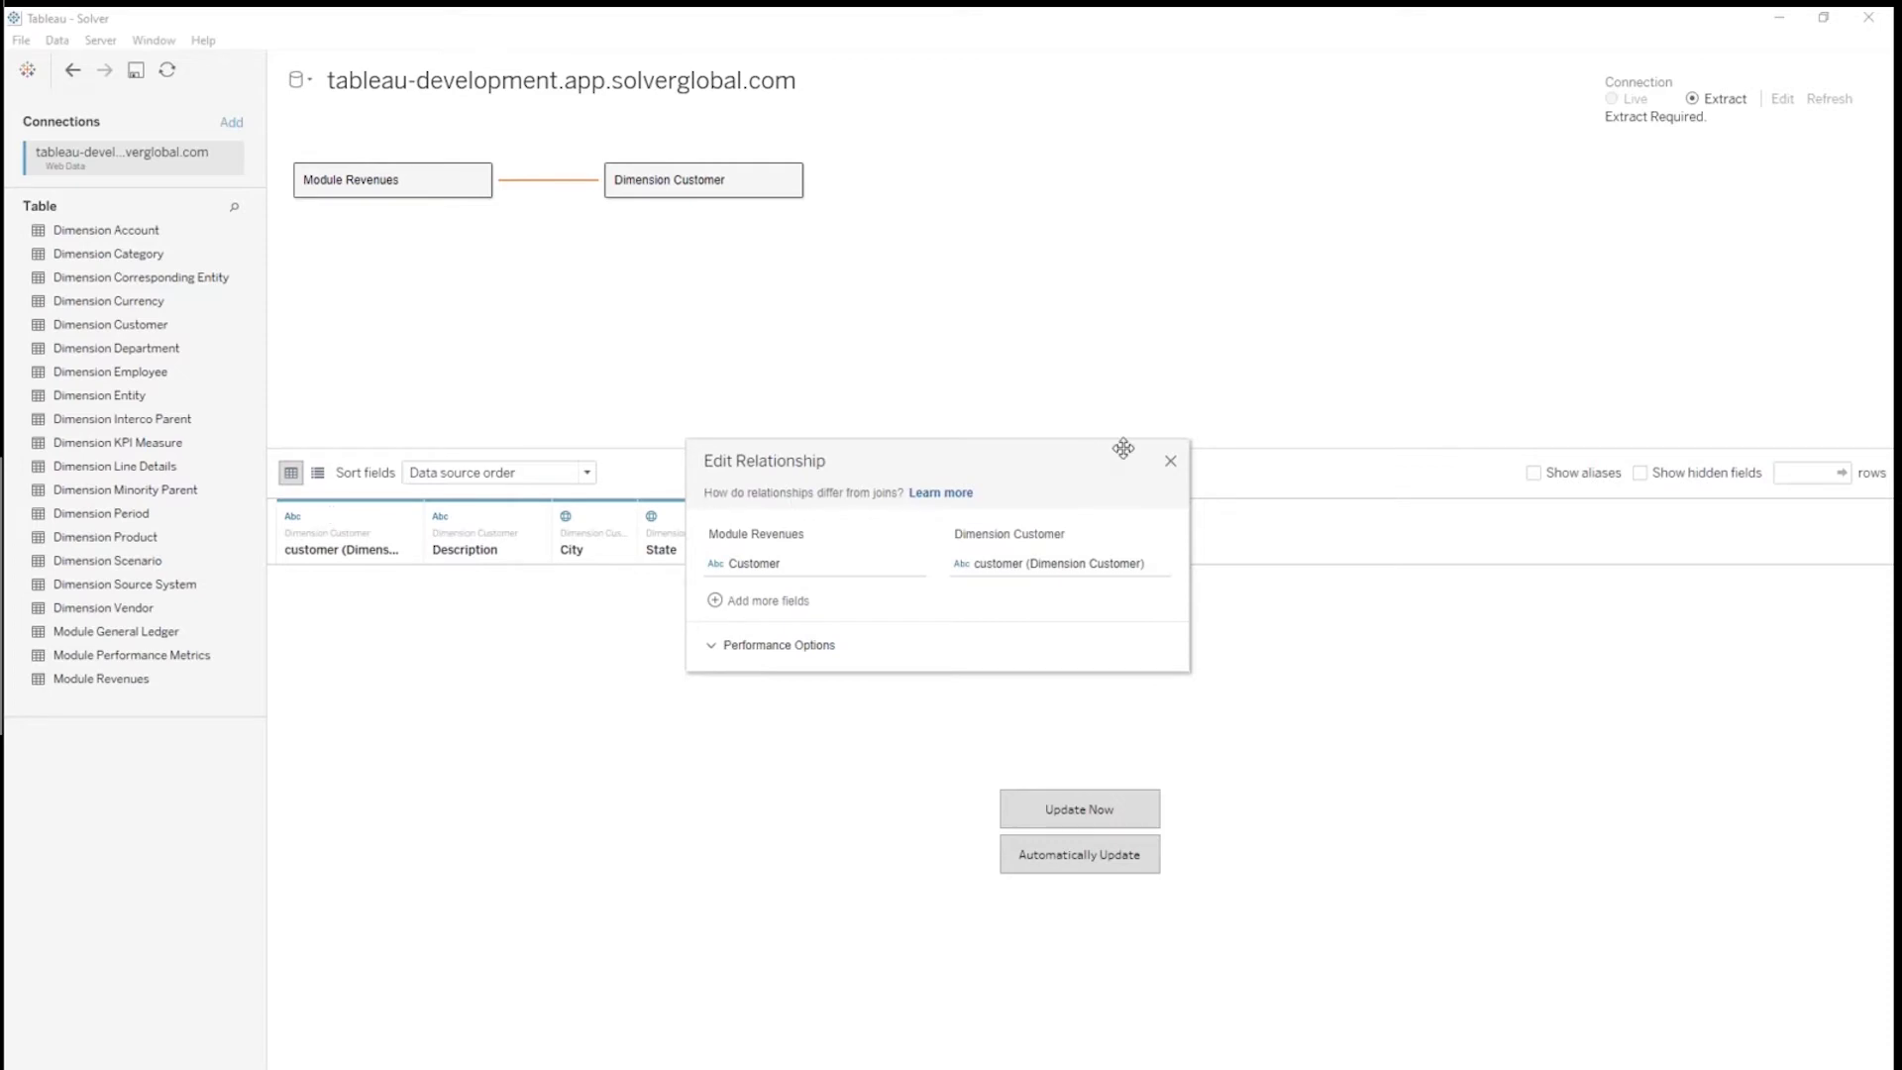
{"action": "left_click", "coordinate": [1170, 461]}
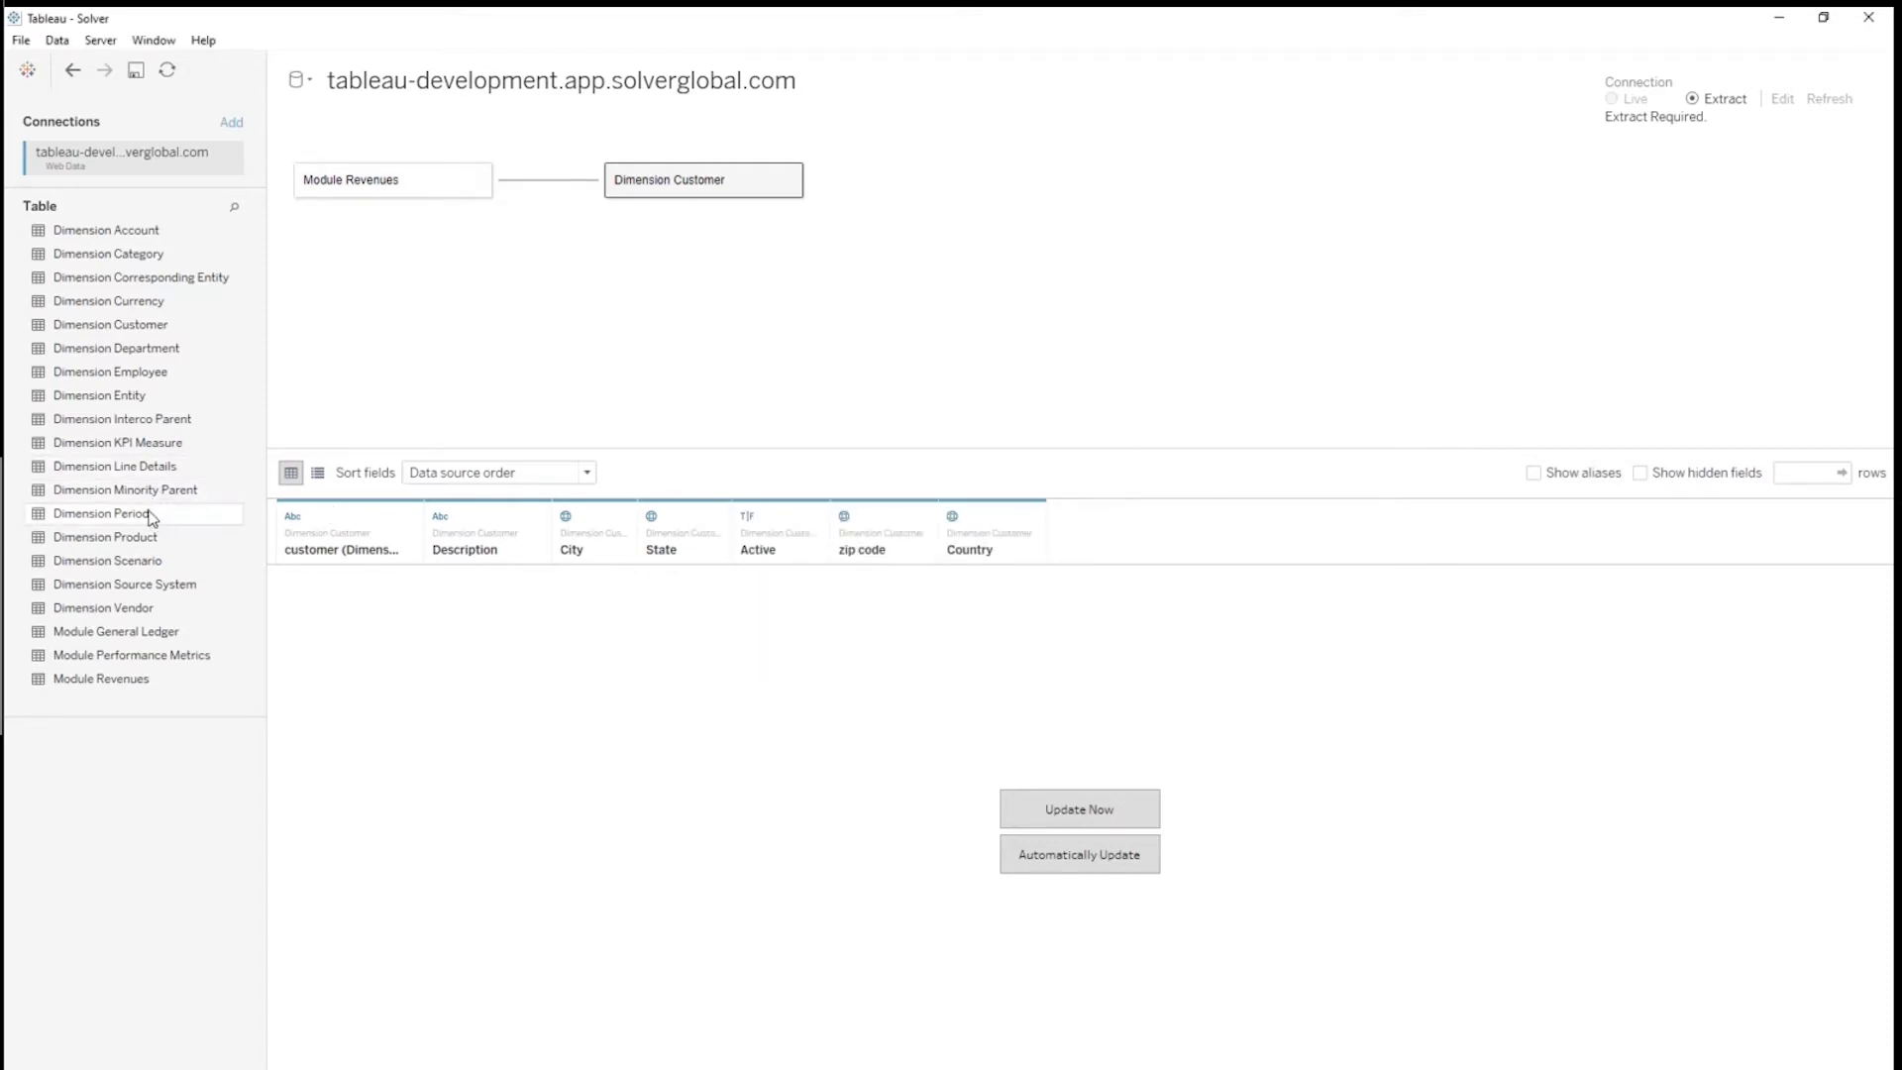
{"action": "left_click_drag", "start_coordinate": [152, 511], "coordinate": [856, 448]}
{"action": "left_click", "coordinate": [1170, 463]}
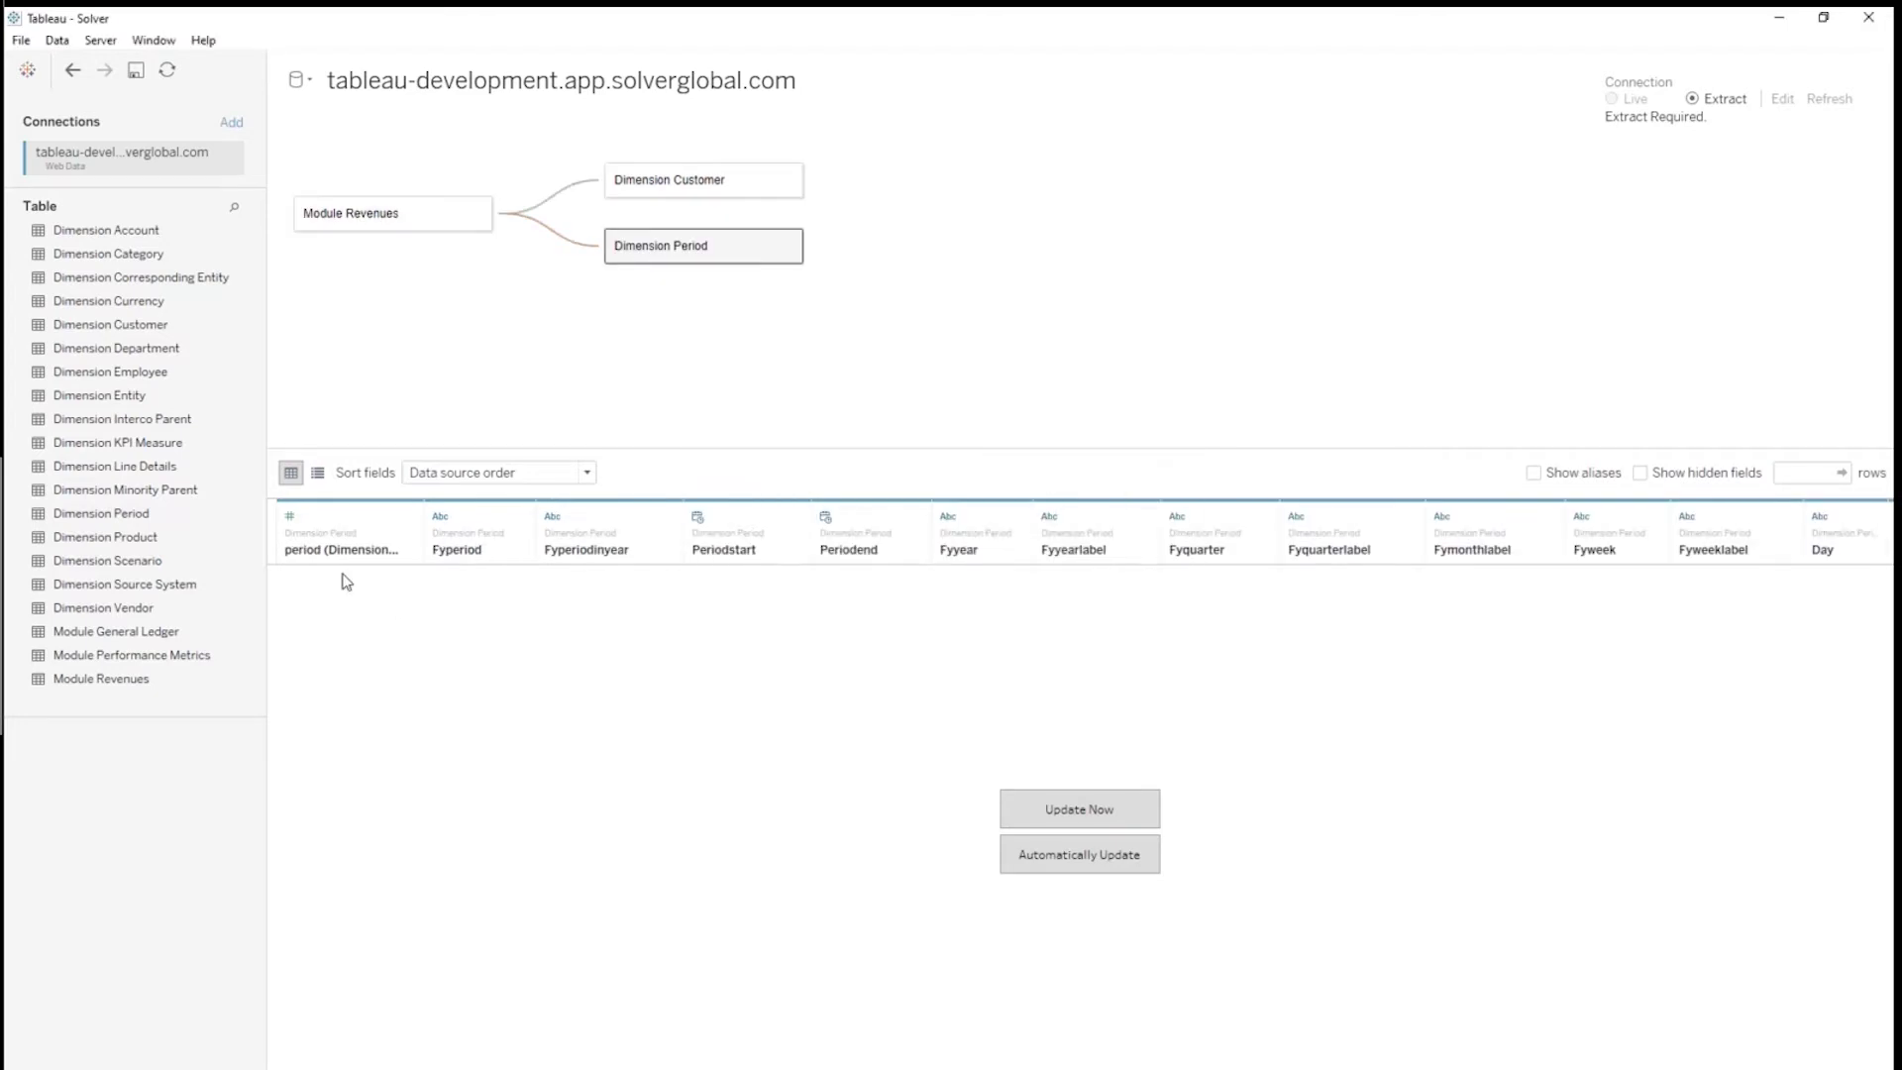
Step: Relate Dimension Product to Module Revenues on Product and refresh the Module Revenues data preview
{"action": "left_click_drag", "start_coordinate": [114, 536], "coordinate": [684, 411]}
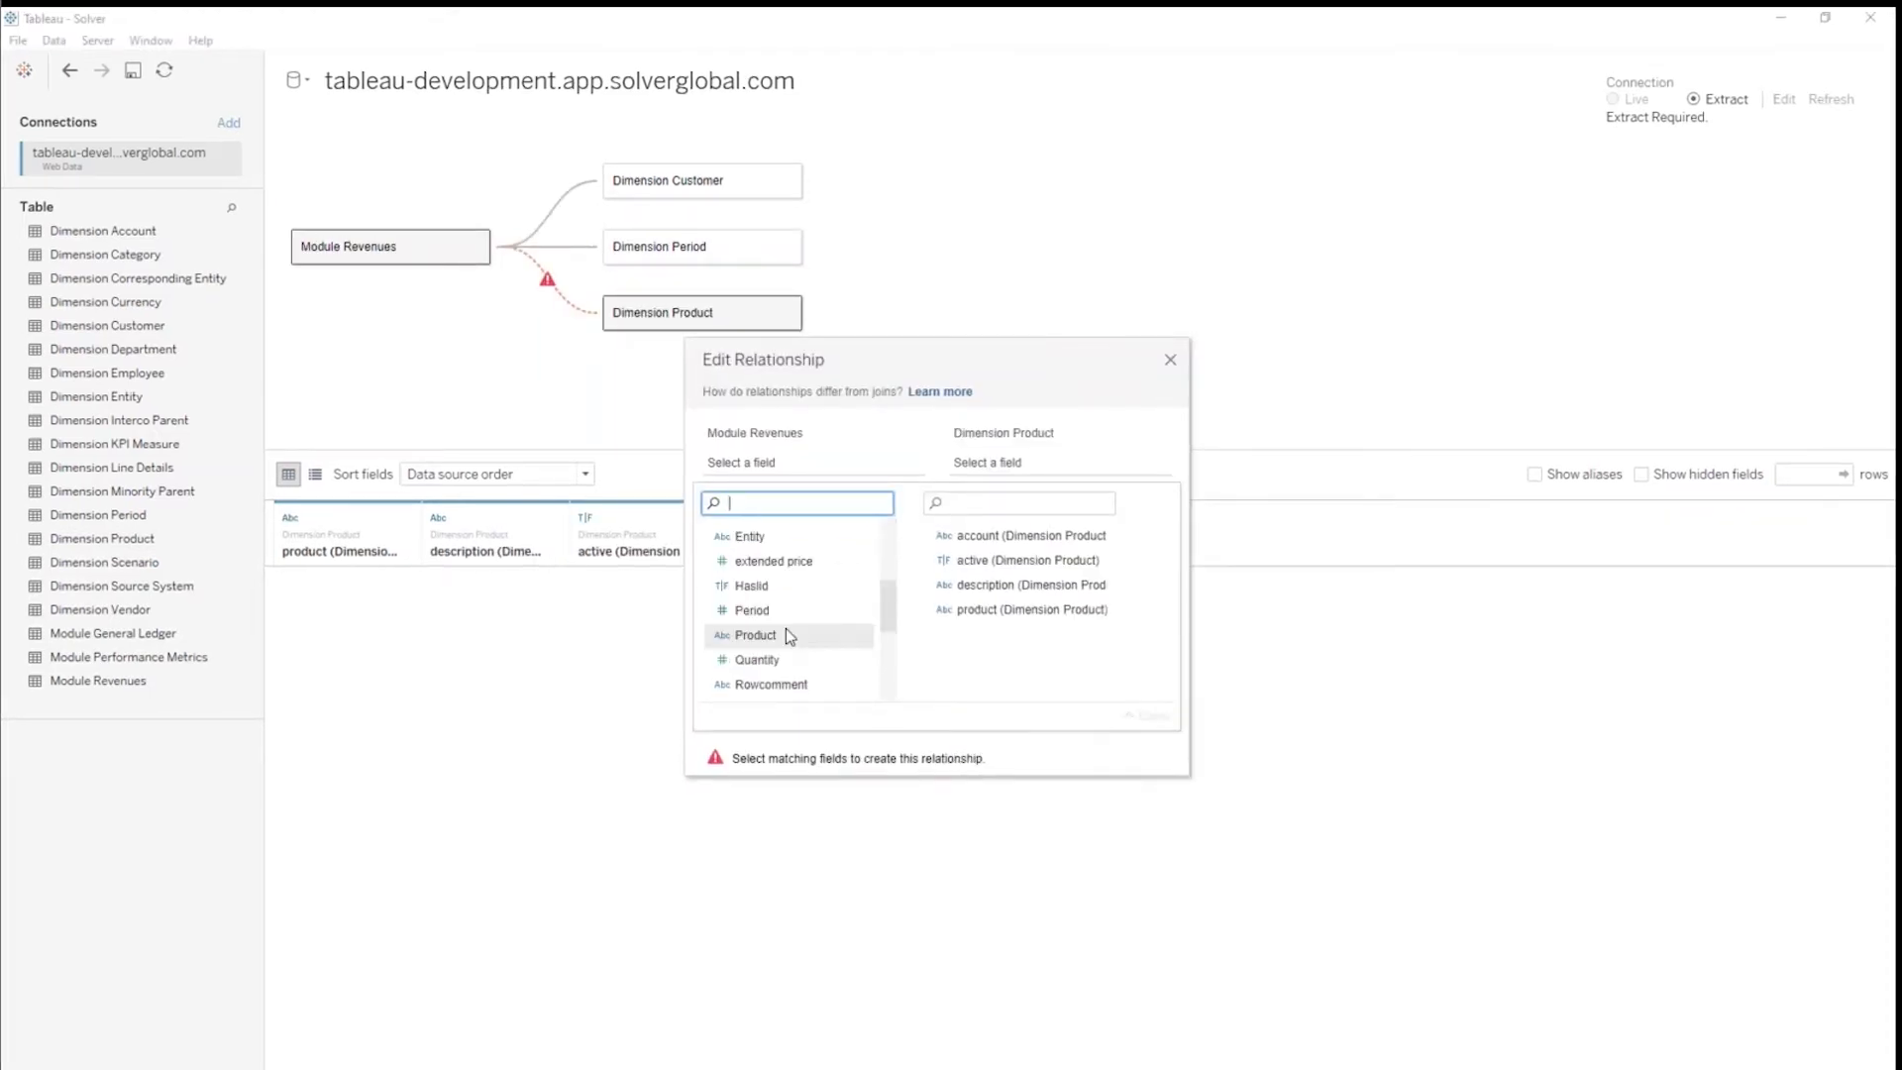
{"action": "left_click", "coordinate": [772, 637]}
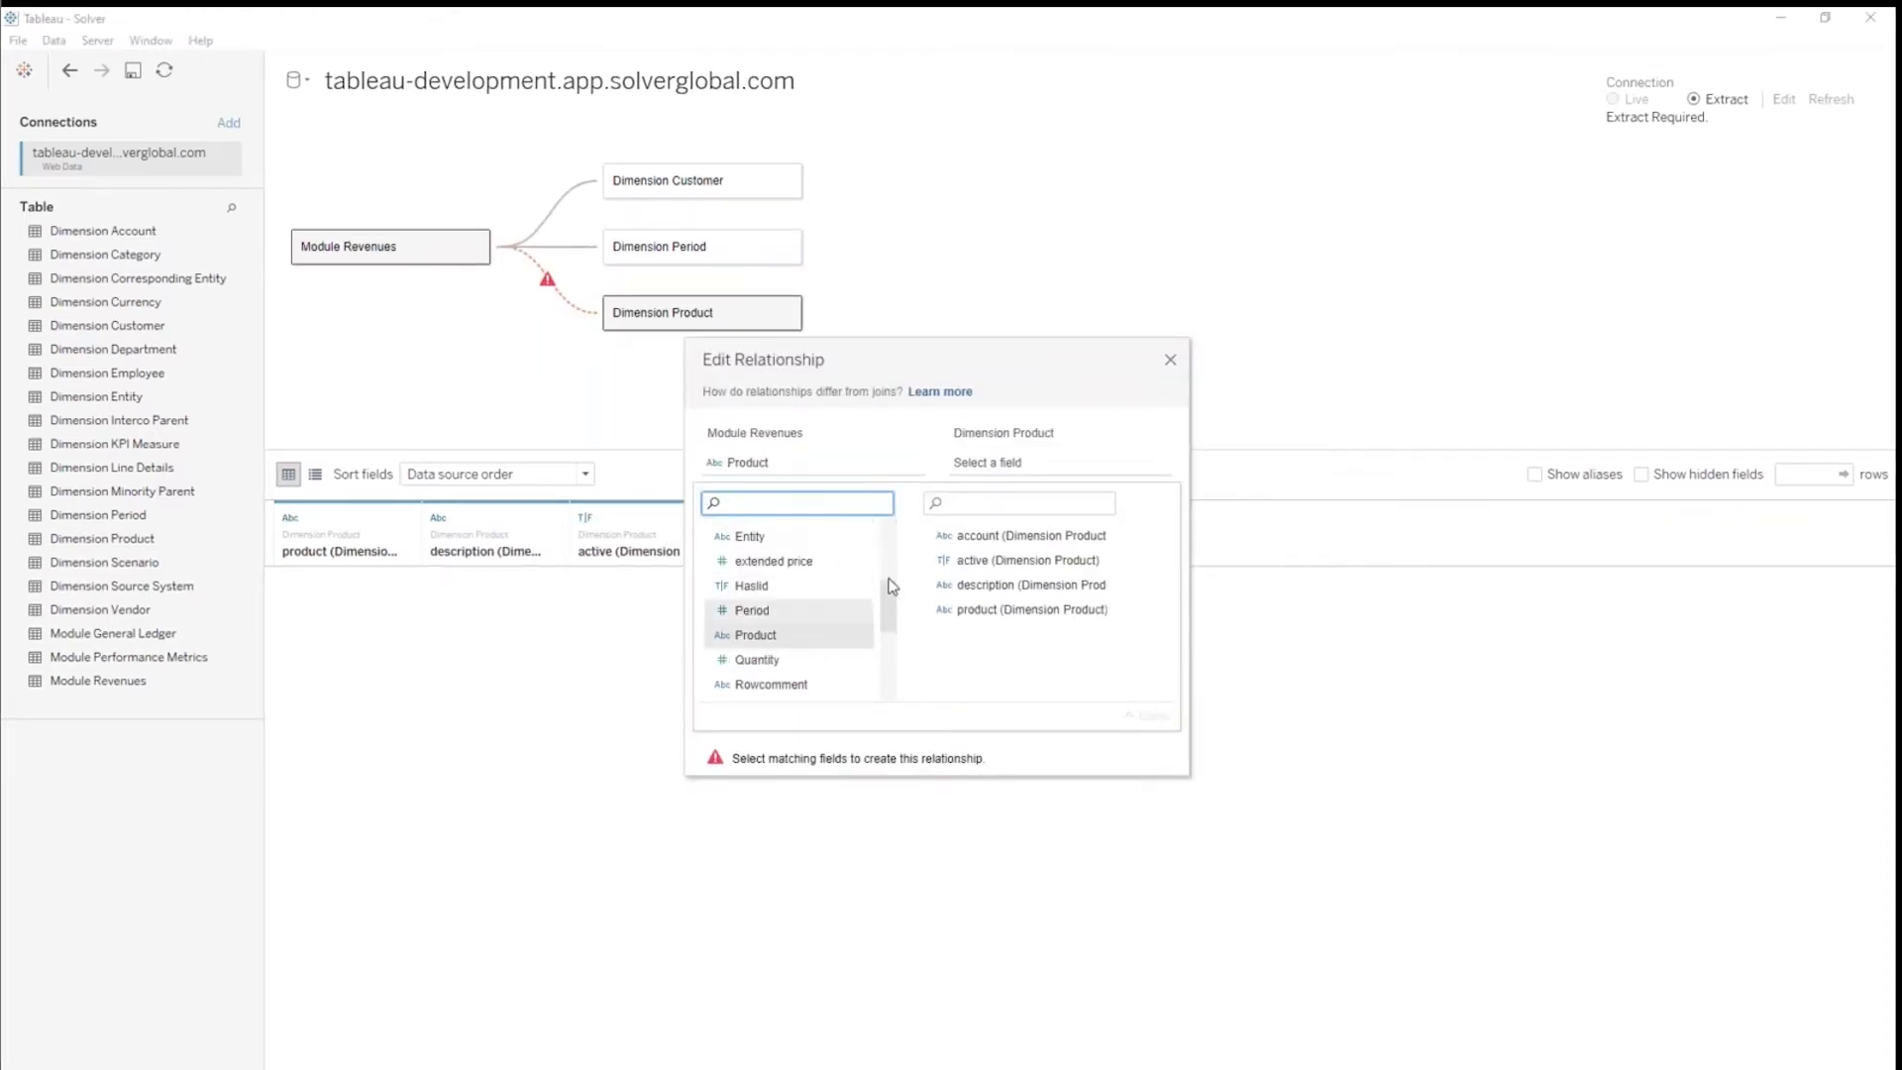
{"action": "left_click", "coordinate": [1019, 454]}
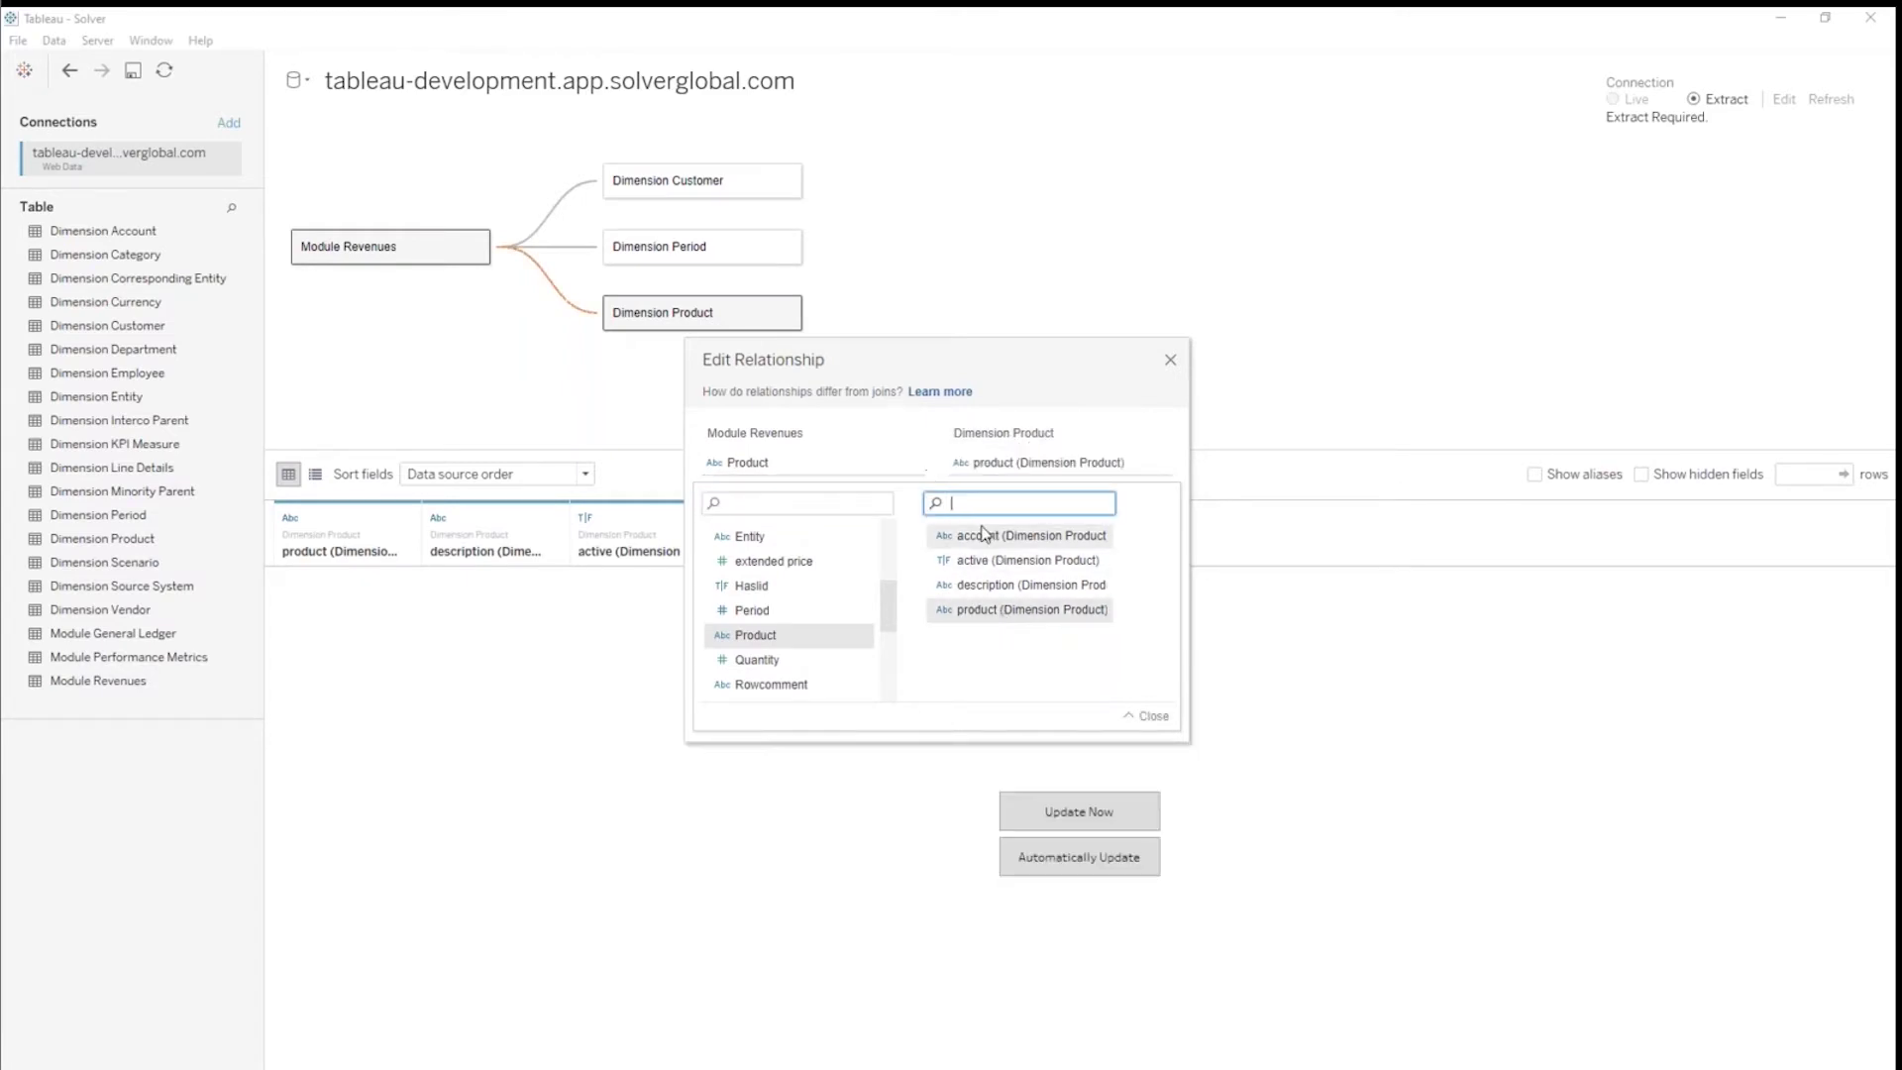
{"action": "left_click", "coordinate": [1170, 365]}
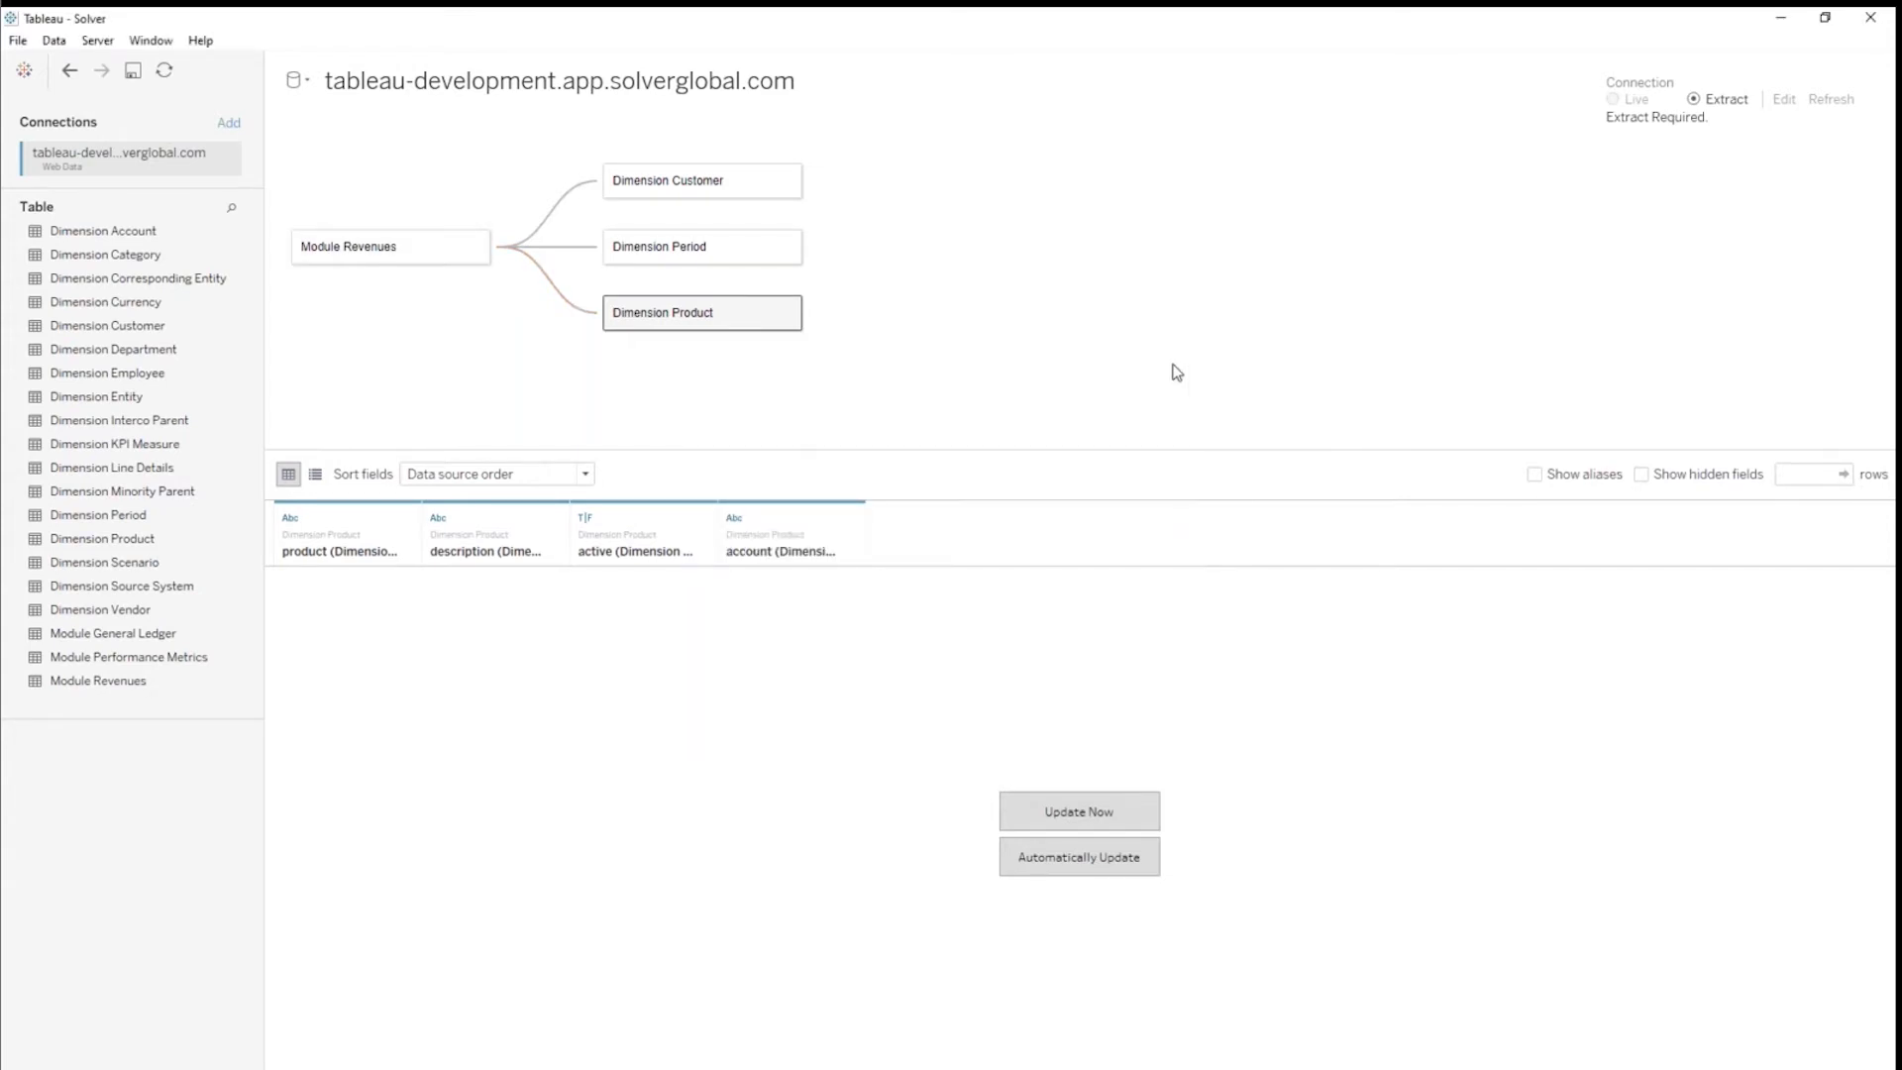
{"action": "left_click", "coordinate": [399, 255]}
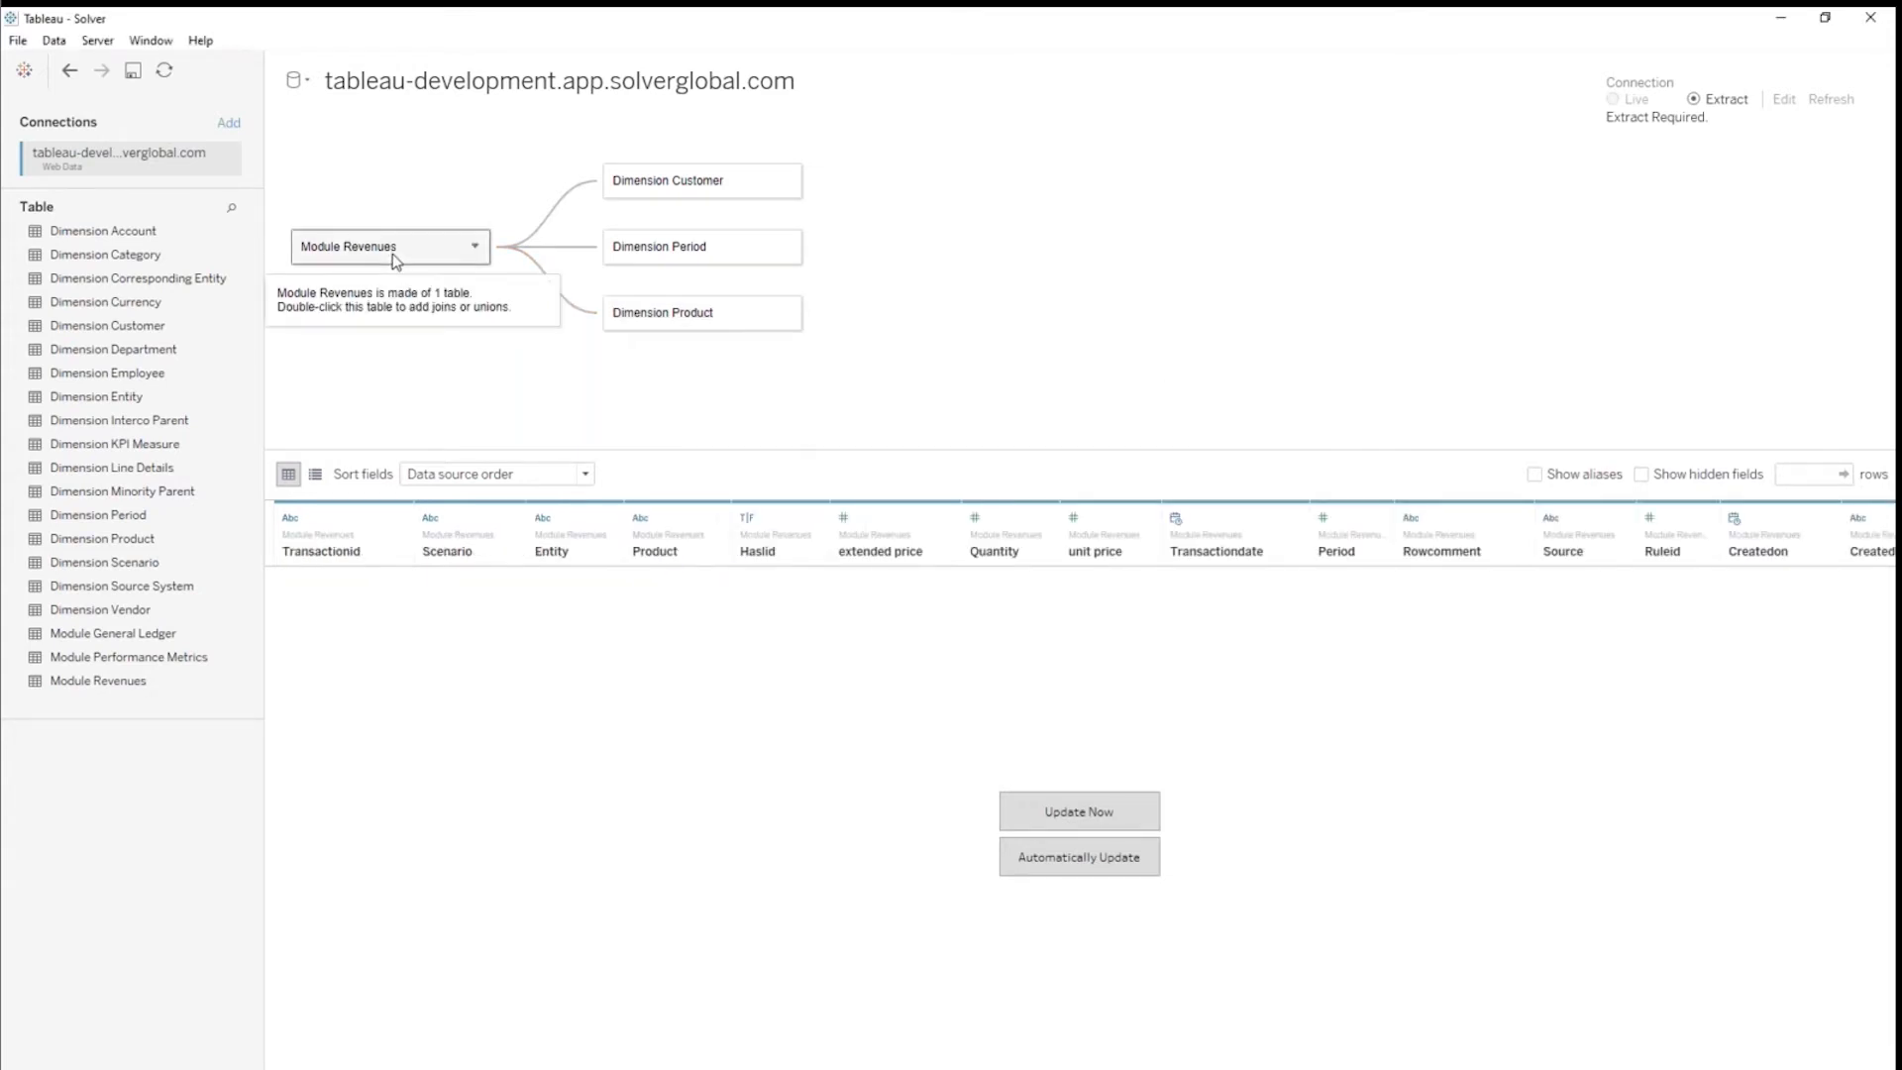
{"action": "left_click", "coordinate": [1049, 810]}
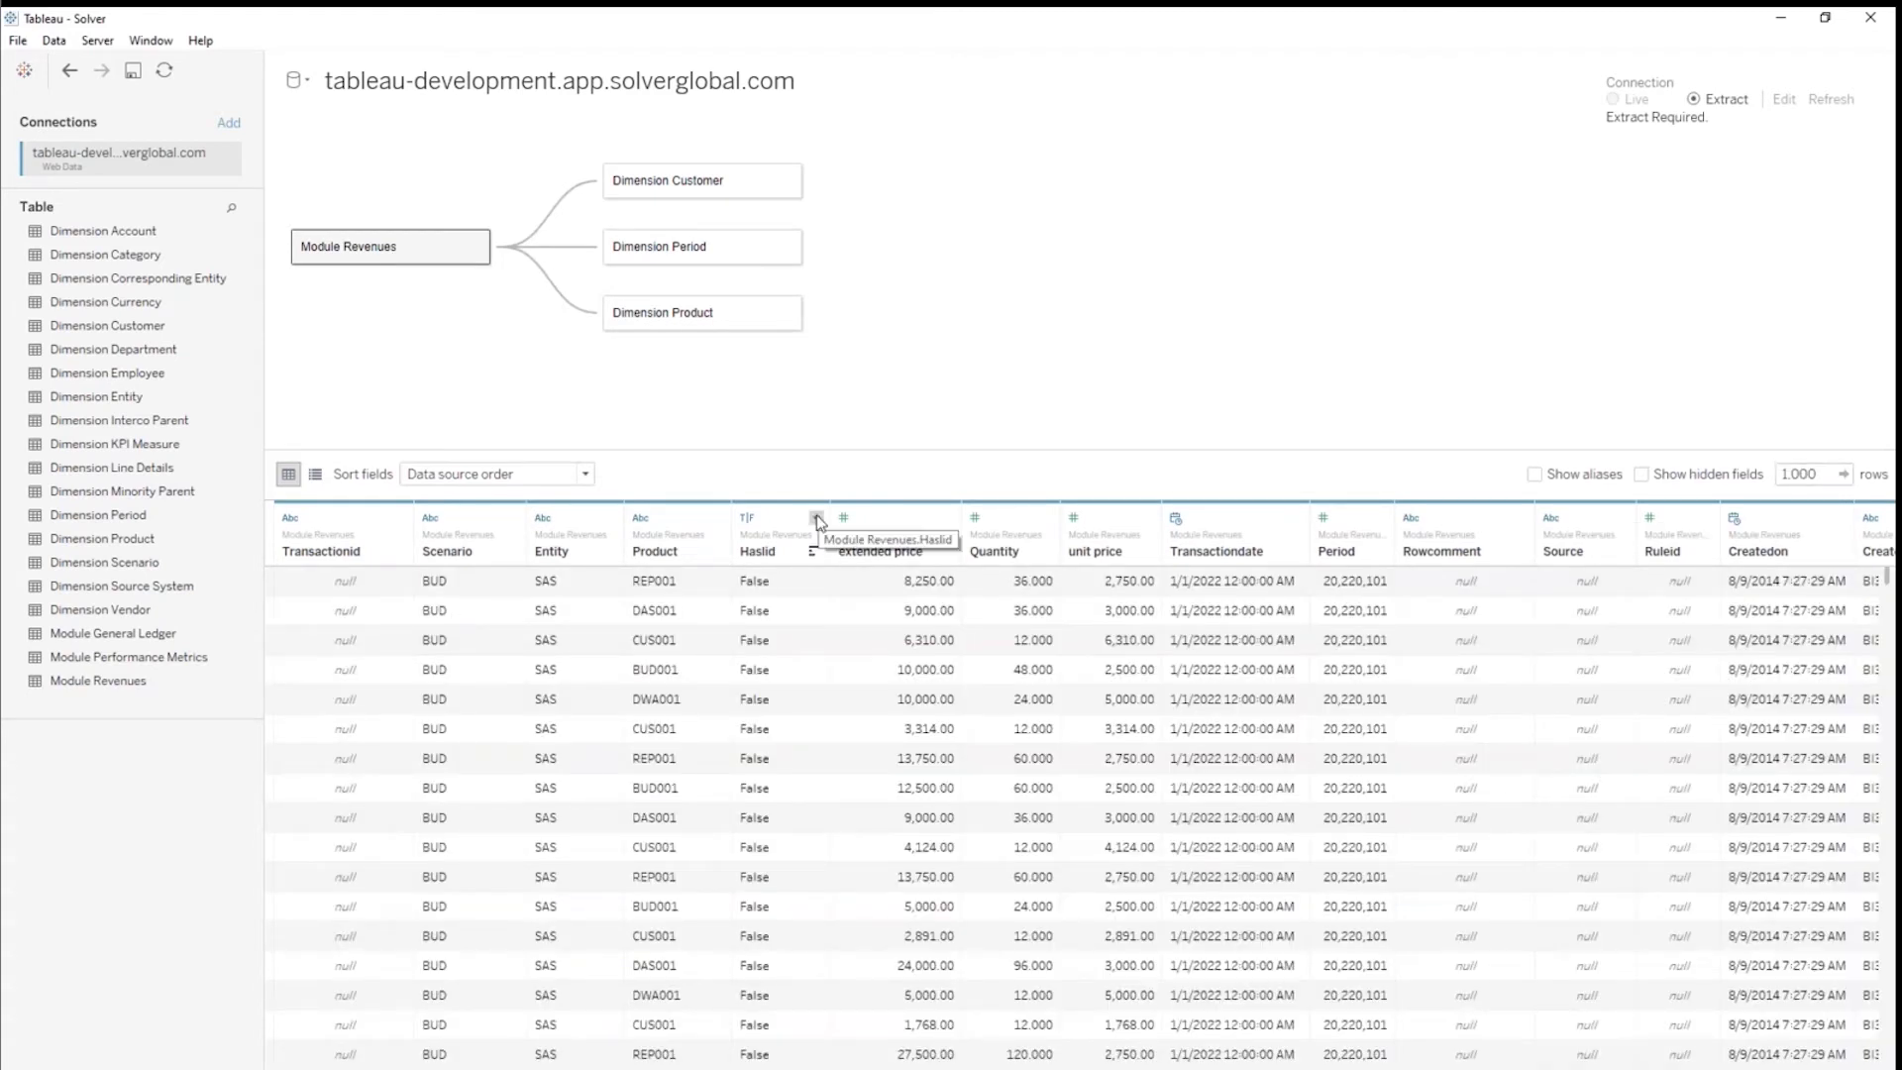
Step: Add a blank worksheet, Sheet 25, once the data extract is created
{"action": "left_click", "coordinate": [816, 518]}
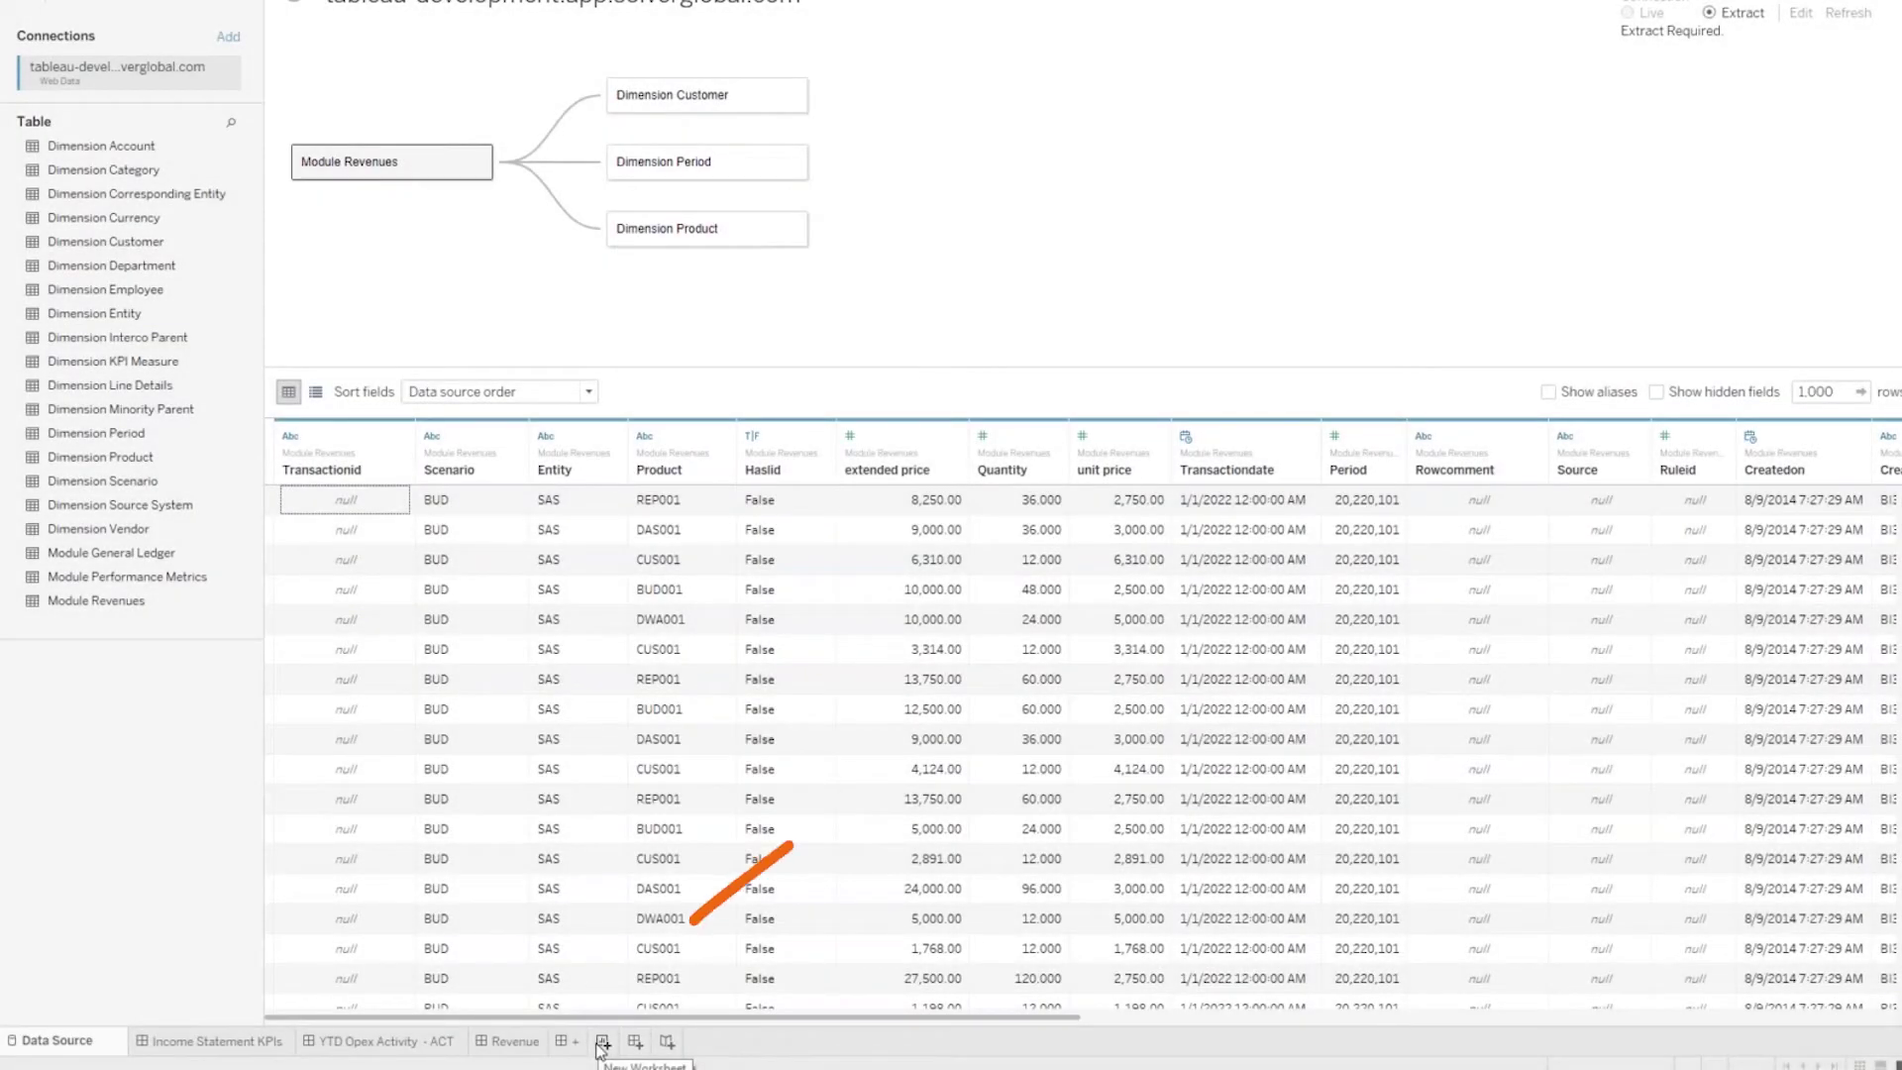
{"action": "left_click", "coordinate": [601, 1043]}
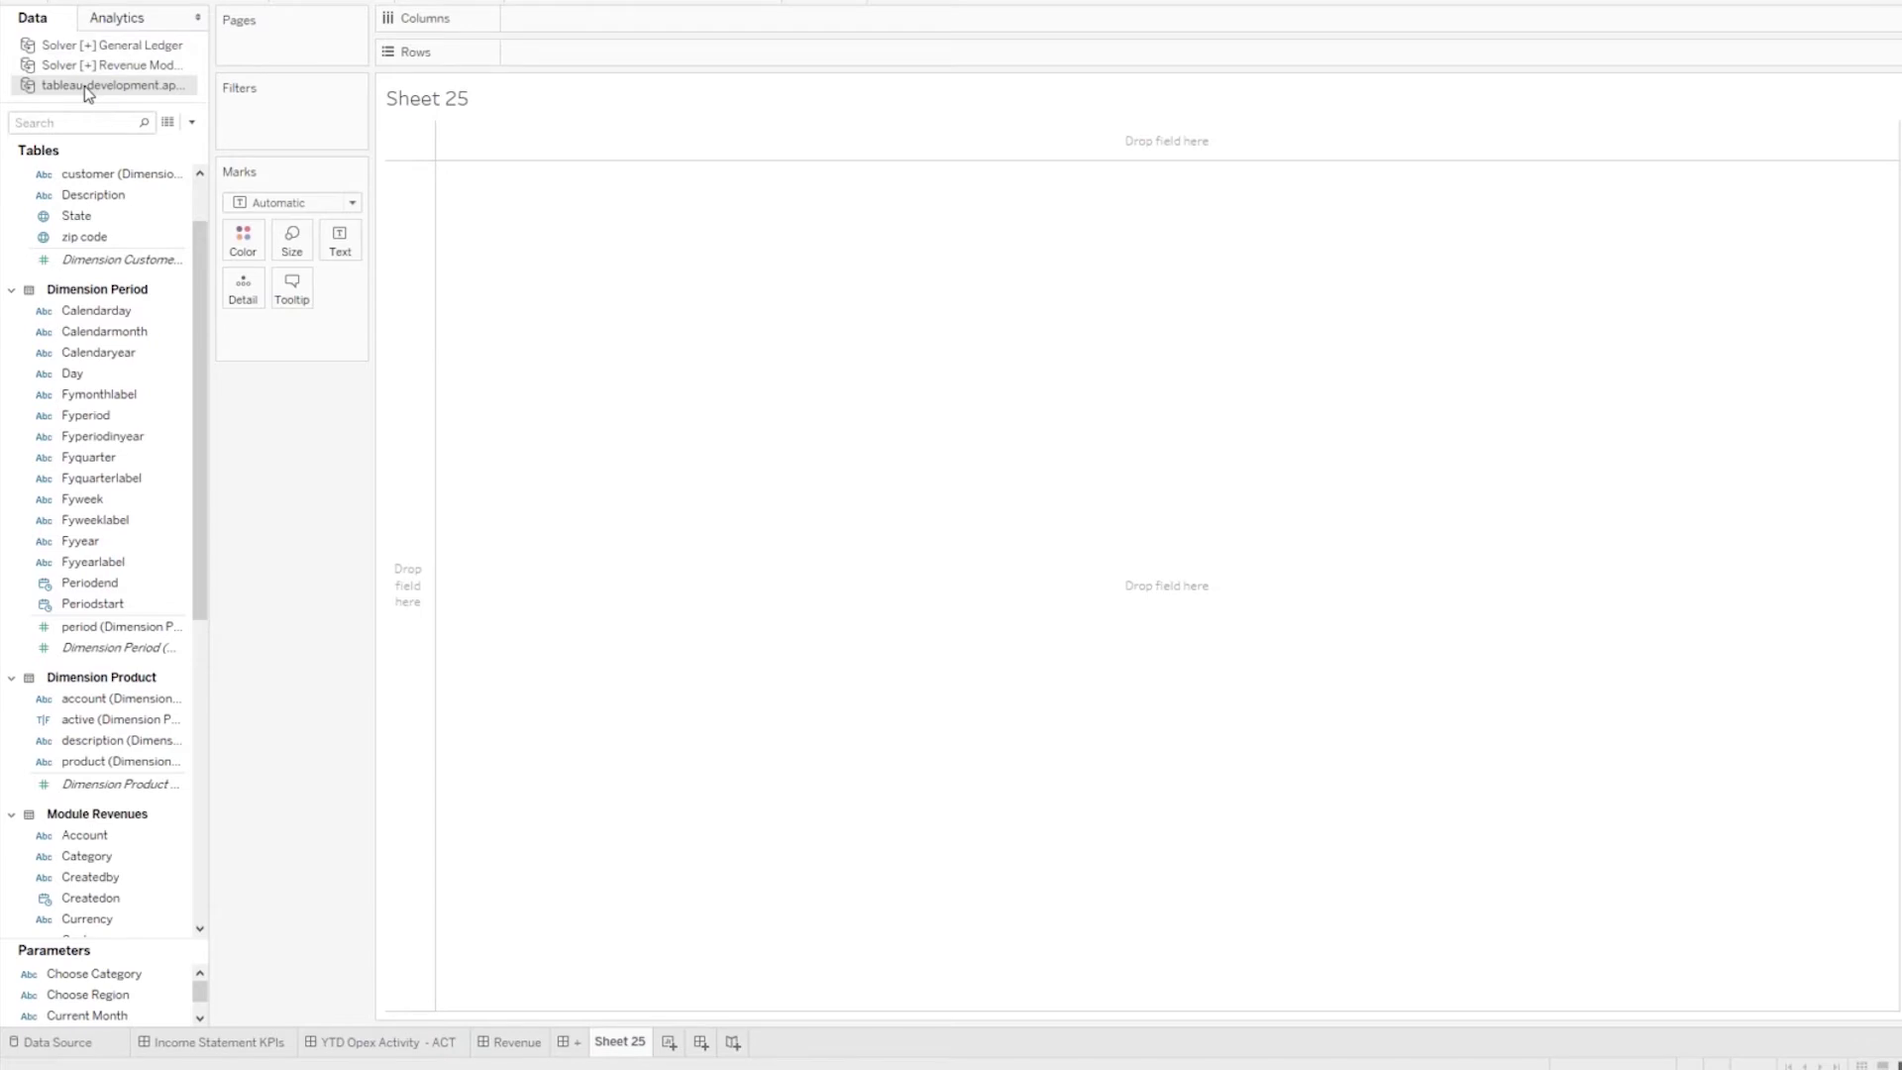
Step: Rename the data source to 'Solver [+] Sales' and the sheet to 'US Sales by State'
{"action": "right_click", "coordinate": [189, 88]}
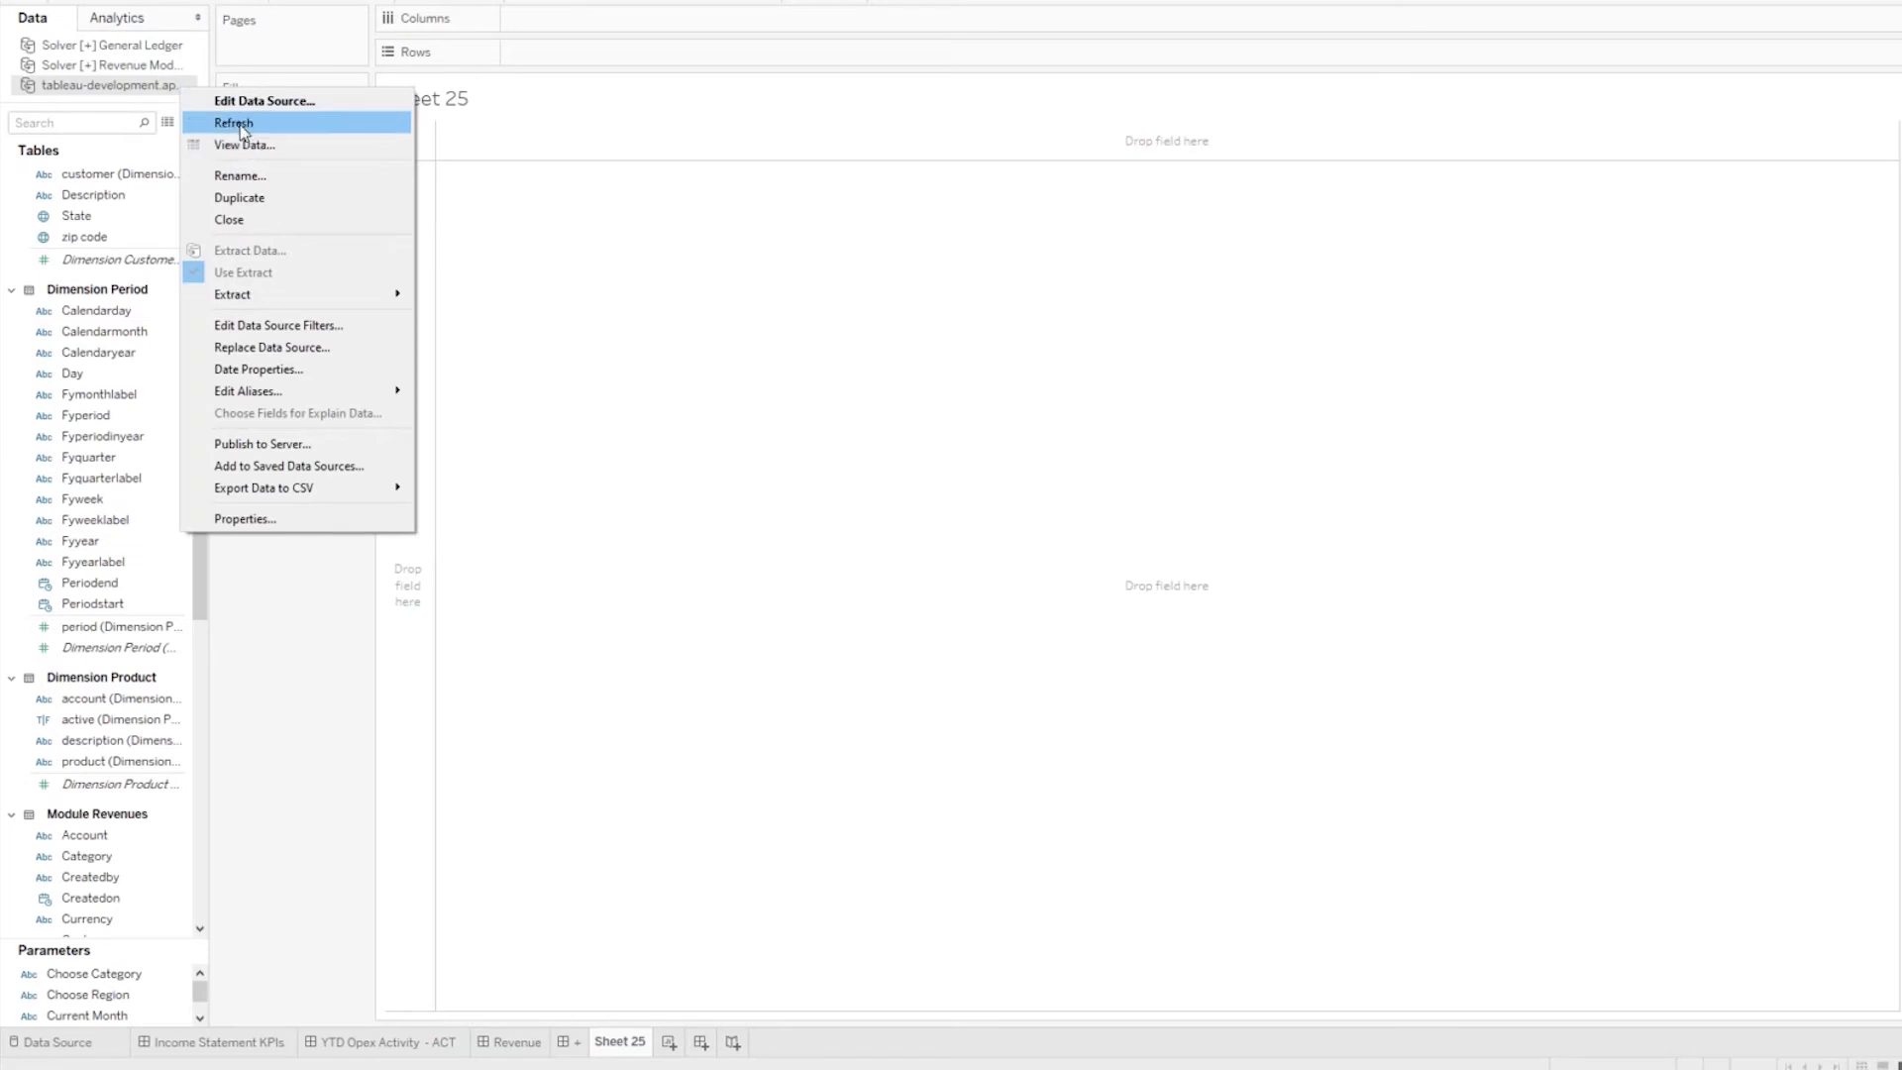
{"action": "left_click", "coordinate": [239, 175]}
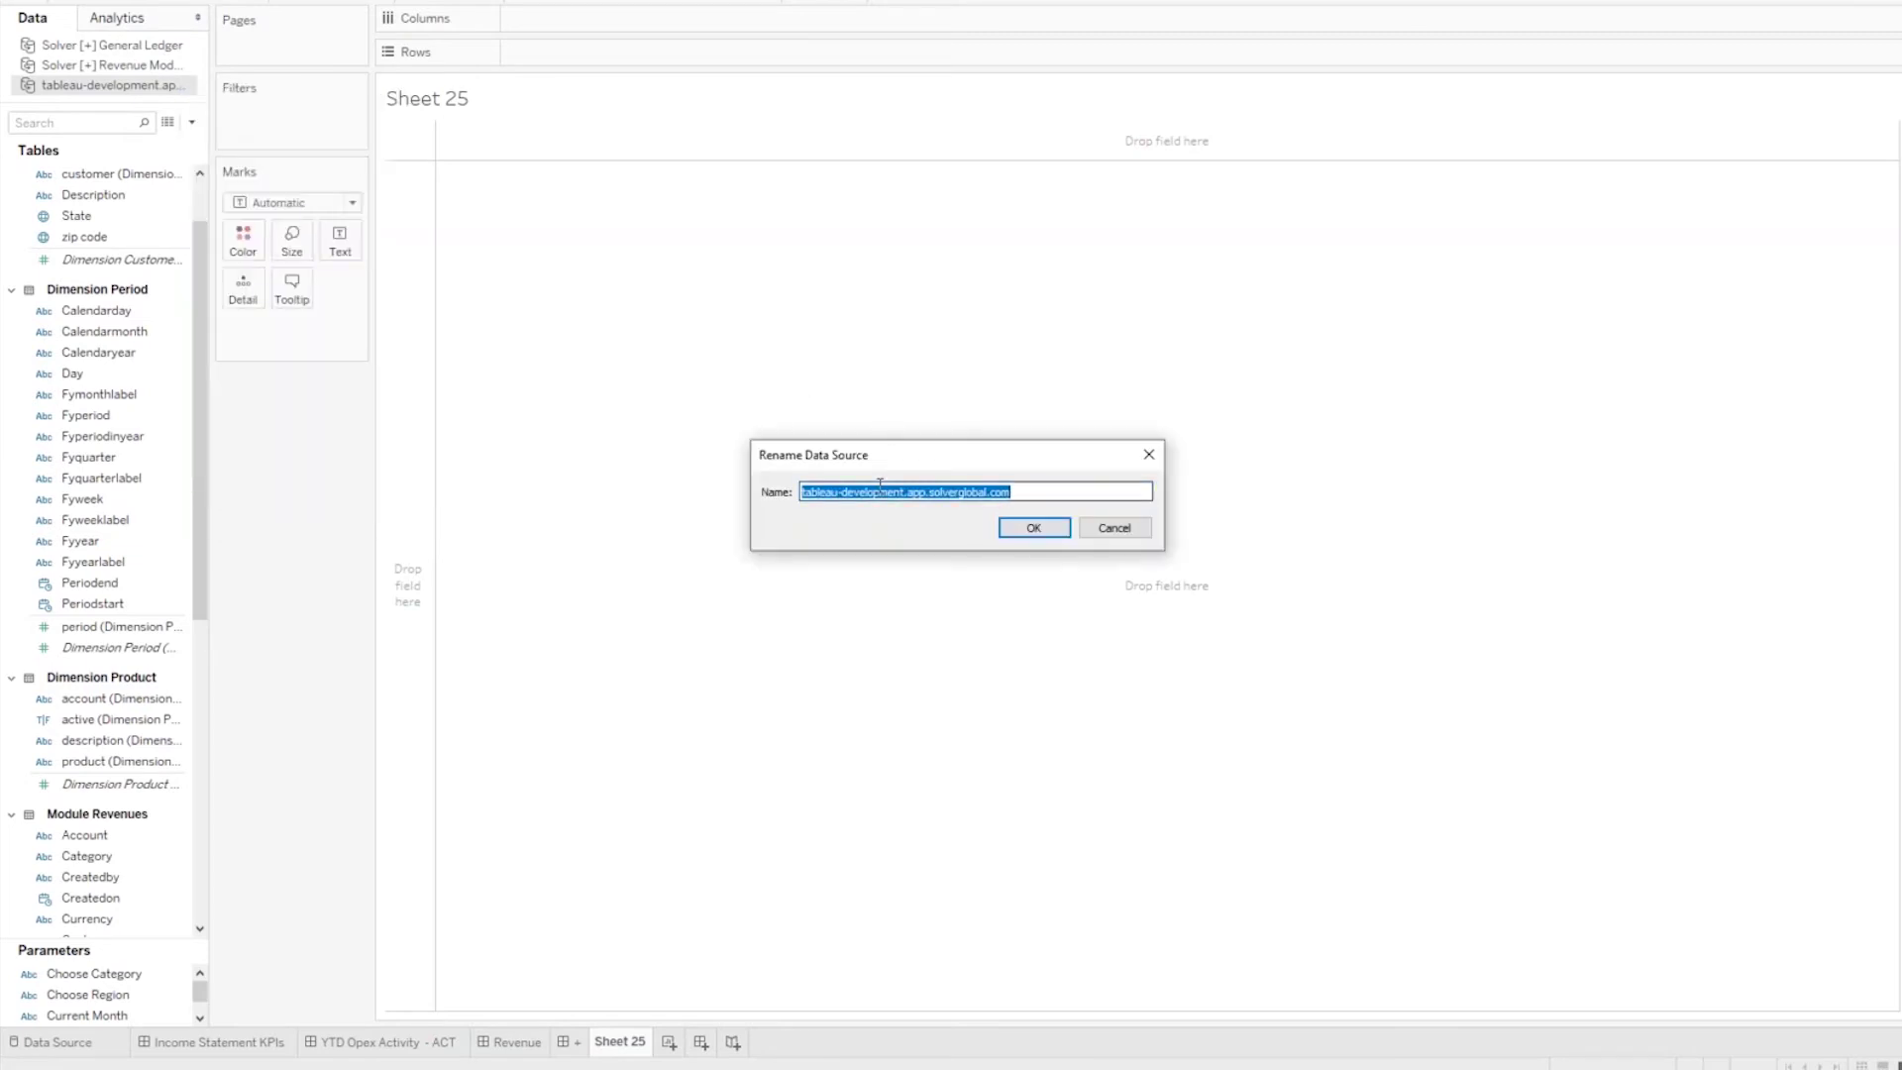
{"action": "type", "text": "Solver [+] Sales"}
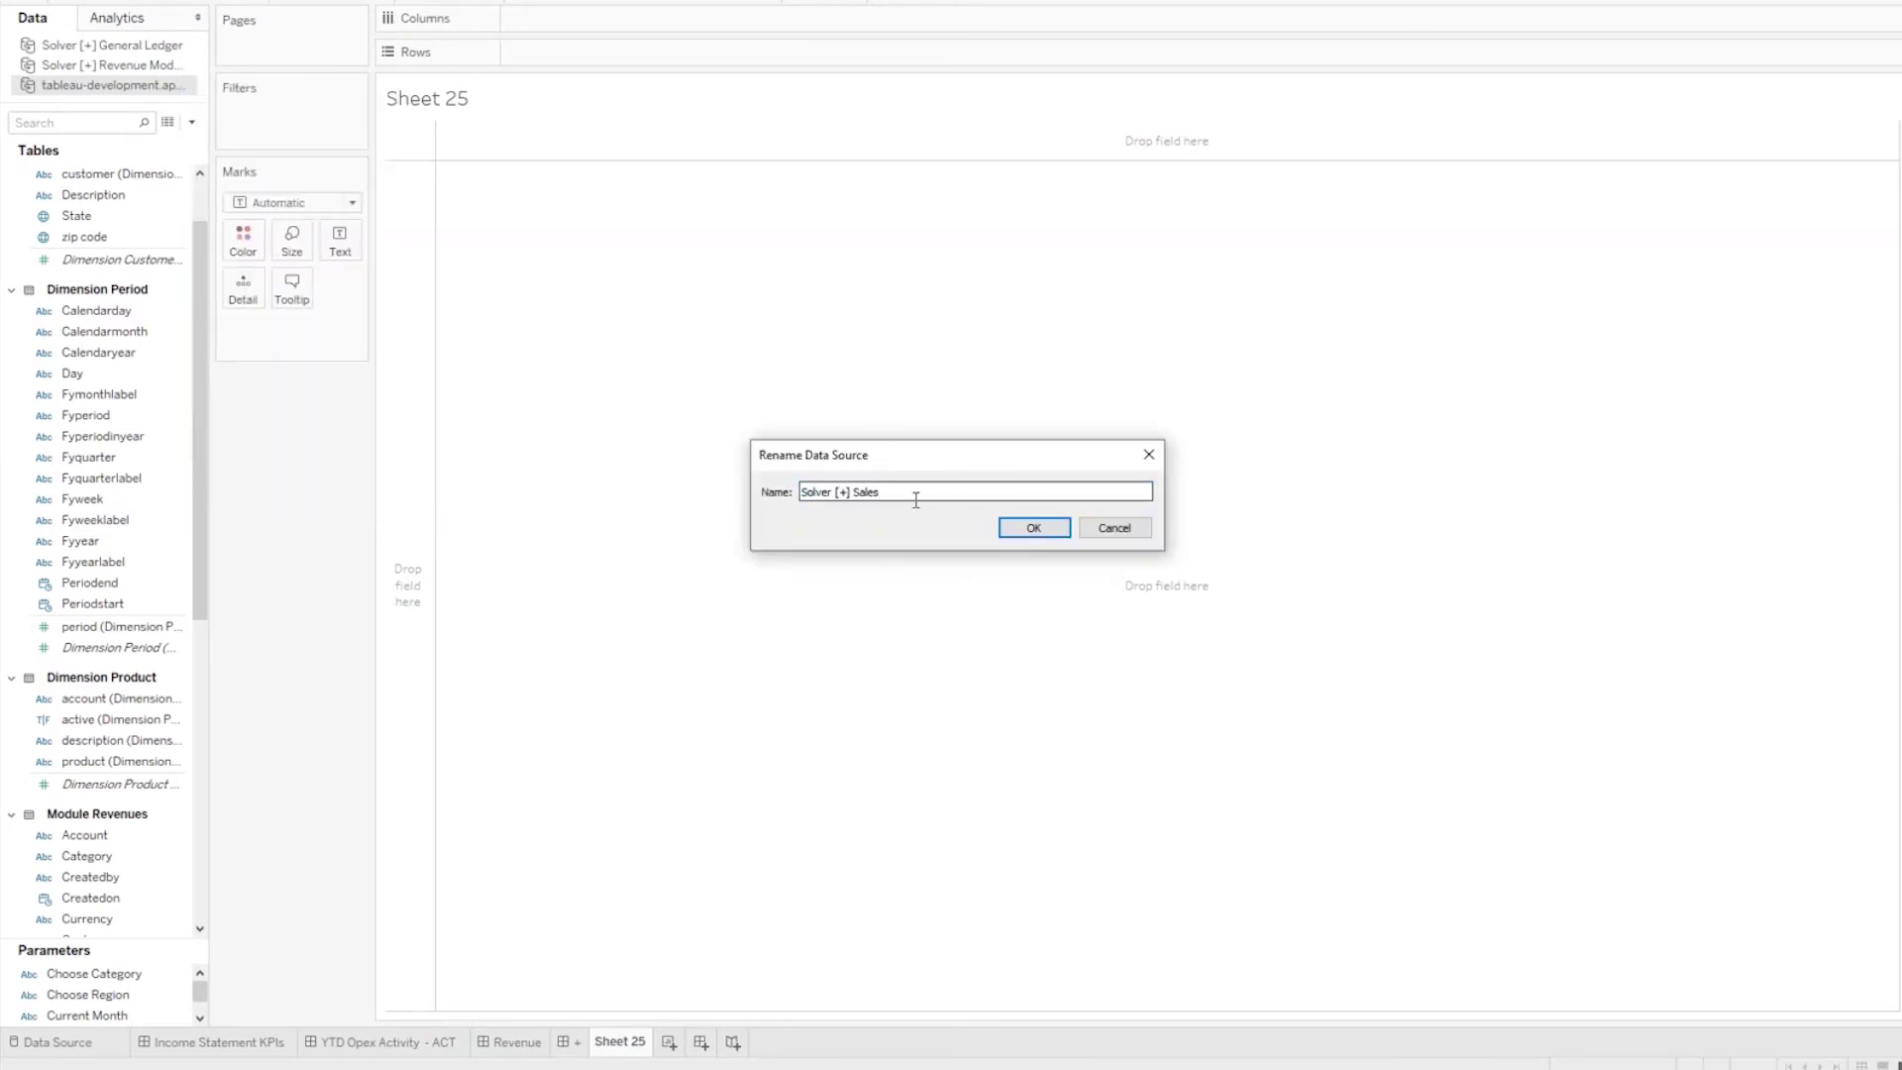
{"action": "left_click", "coordinate": [1060, 537]}
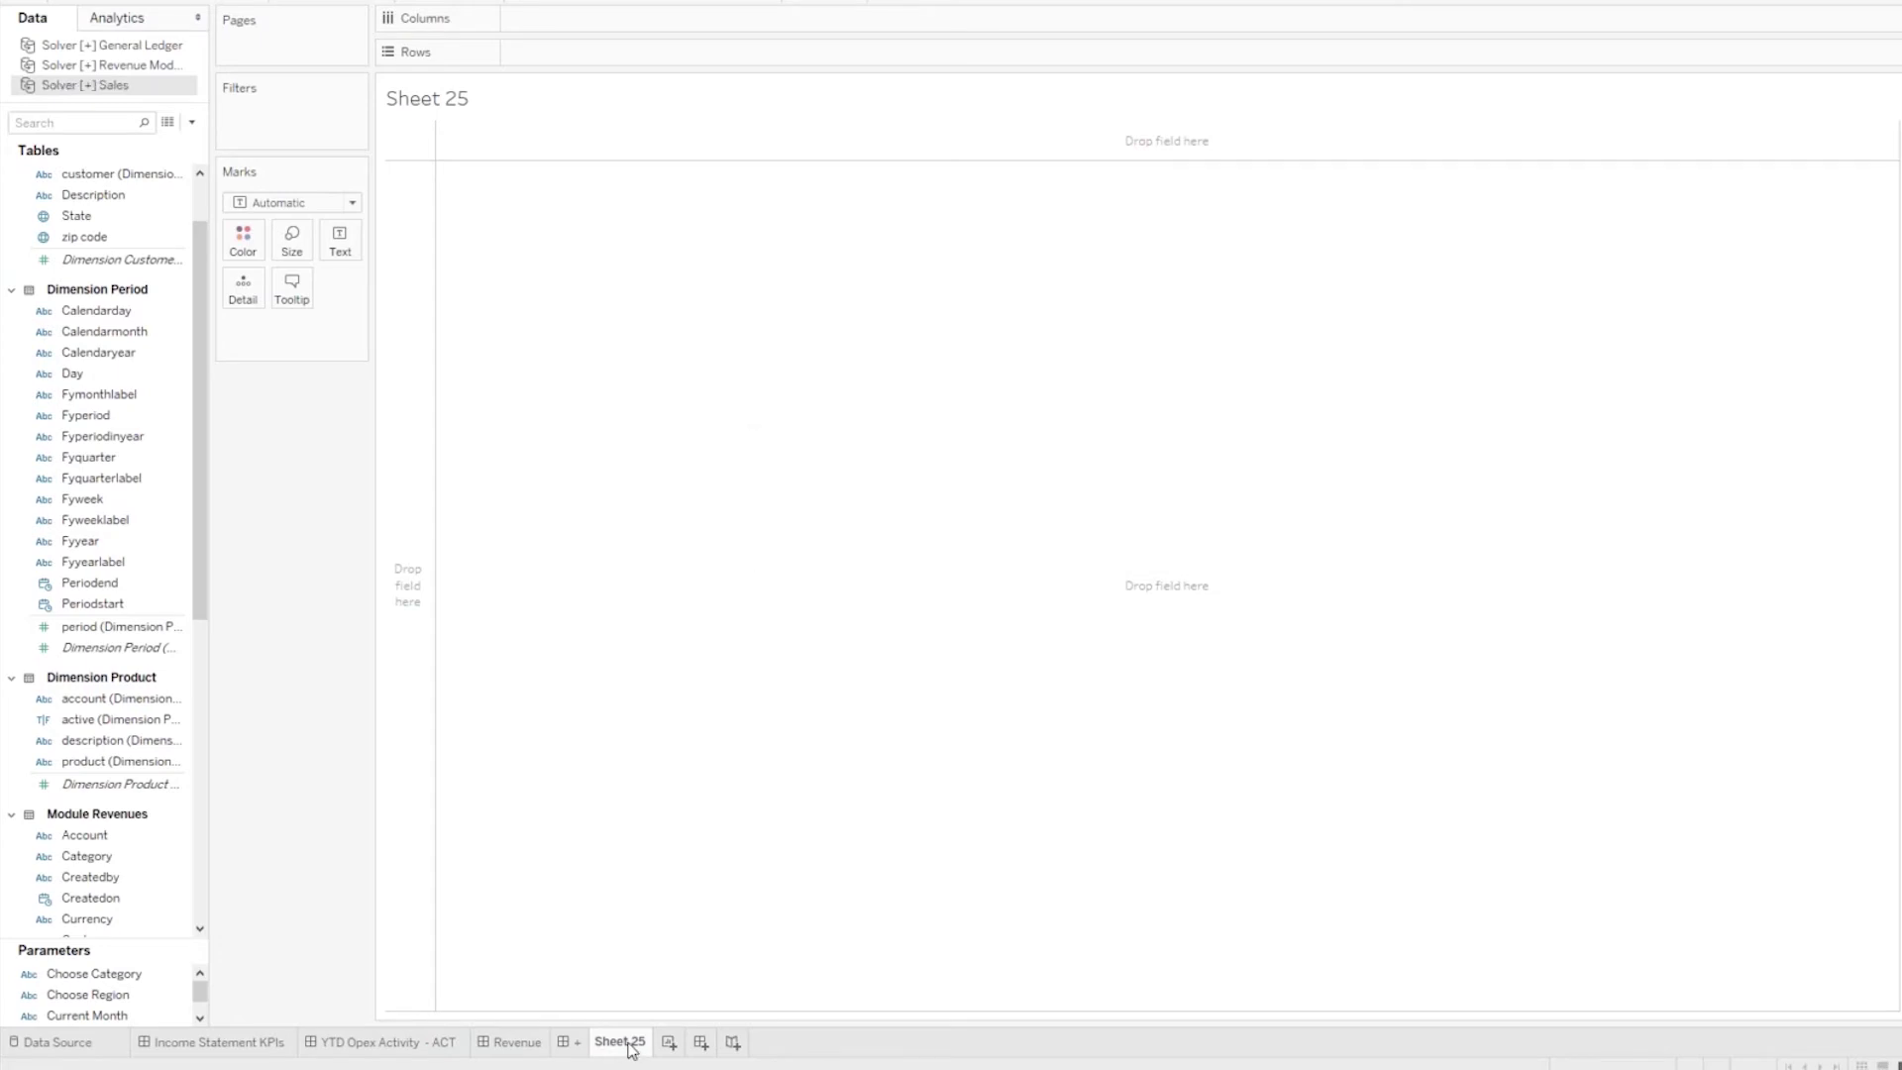
{"action": "double_click", "coordinate": [632, 1045]}
{"action": "type", "text": "US Sales by State"}
{"action": "key", "text": "Return"}
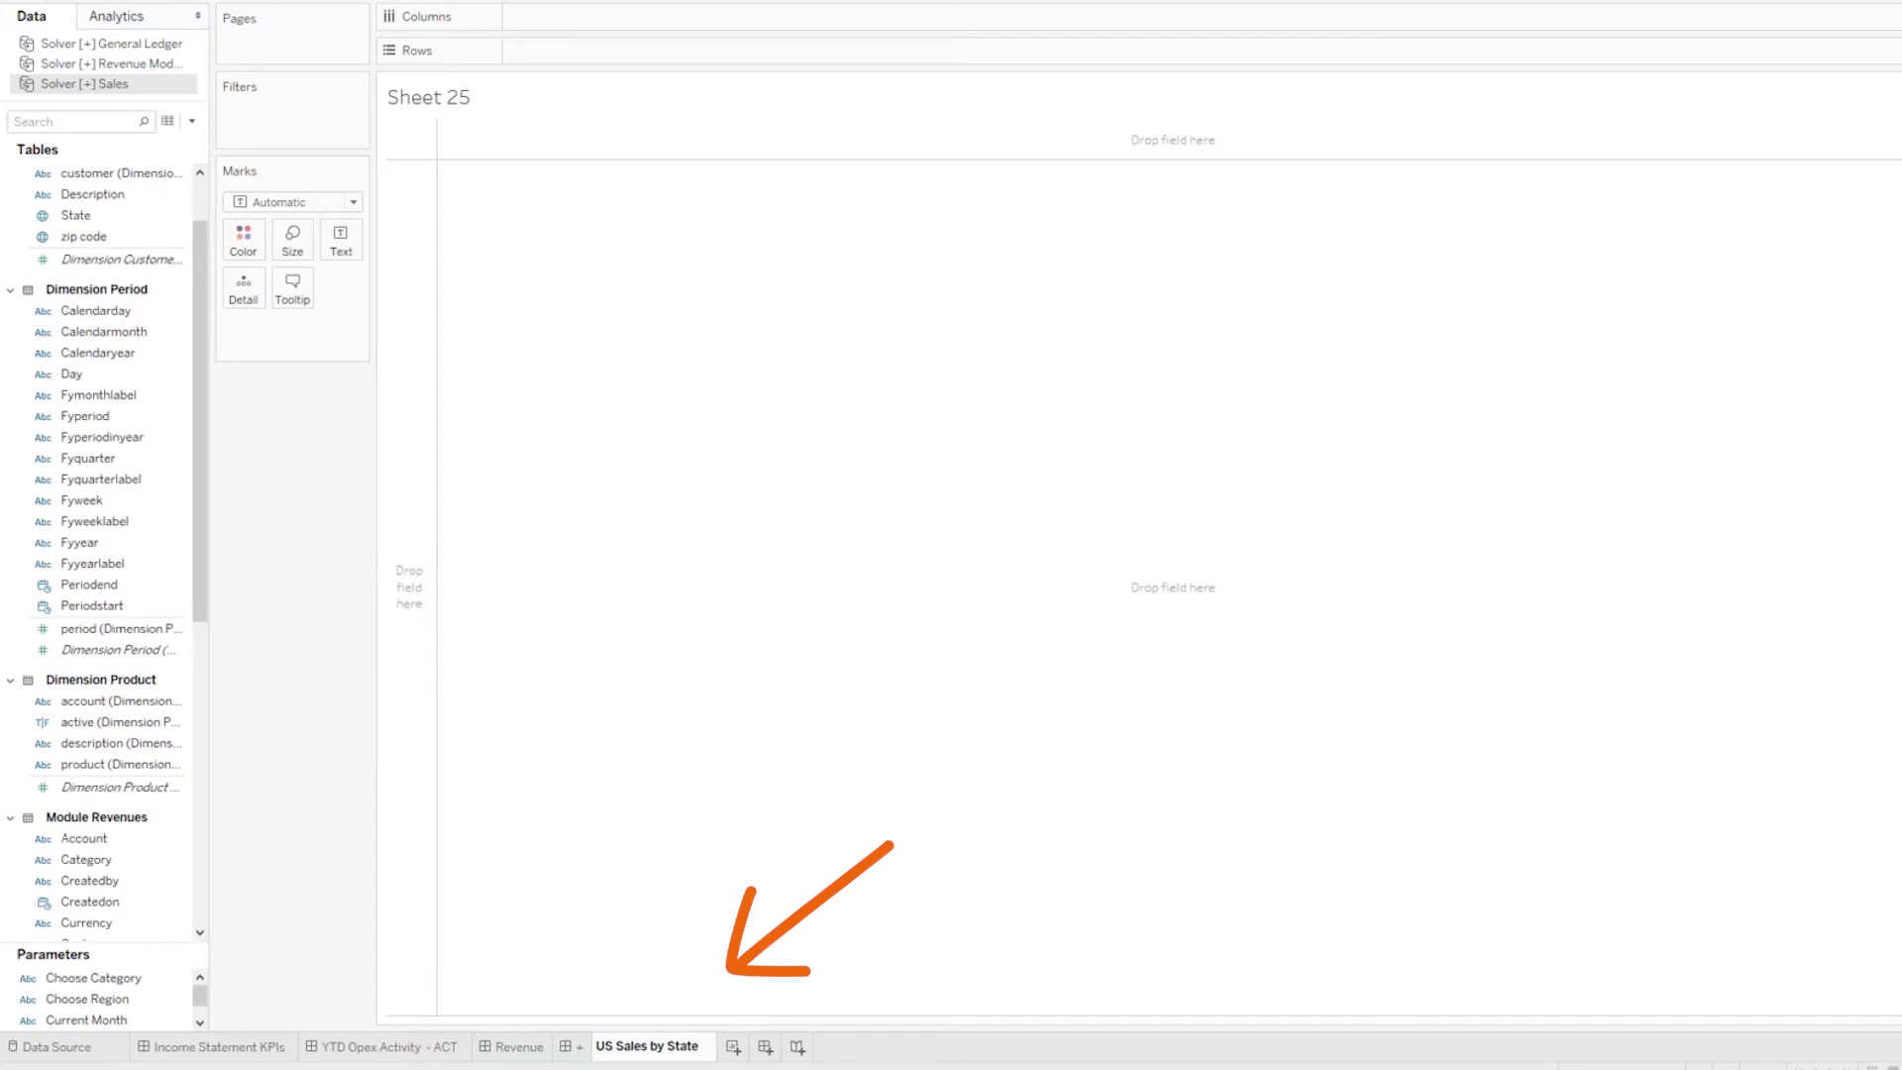
Step: Set the mark type to Map and place Longitude (generated) on Rows
{"action": "left_click", "coordinate": [355, 204]}
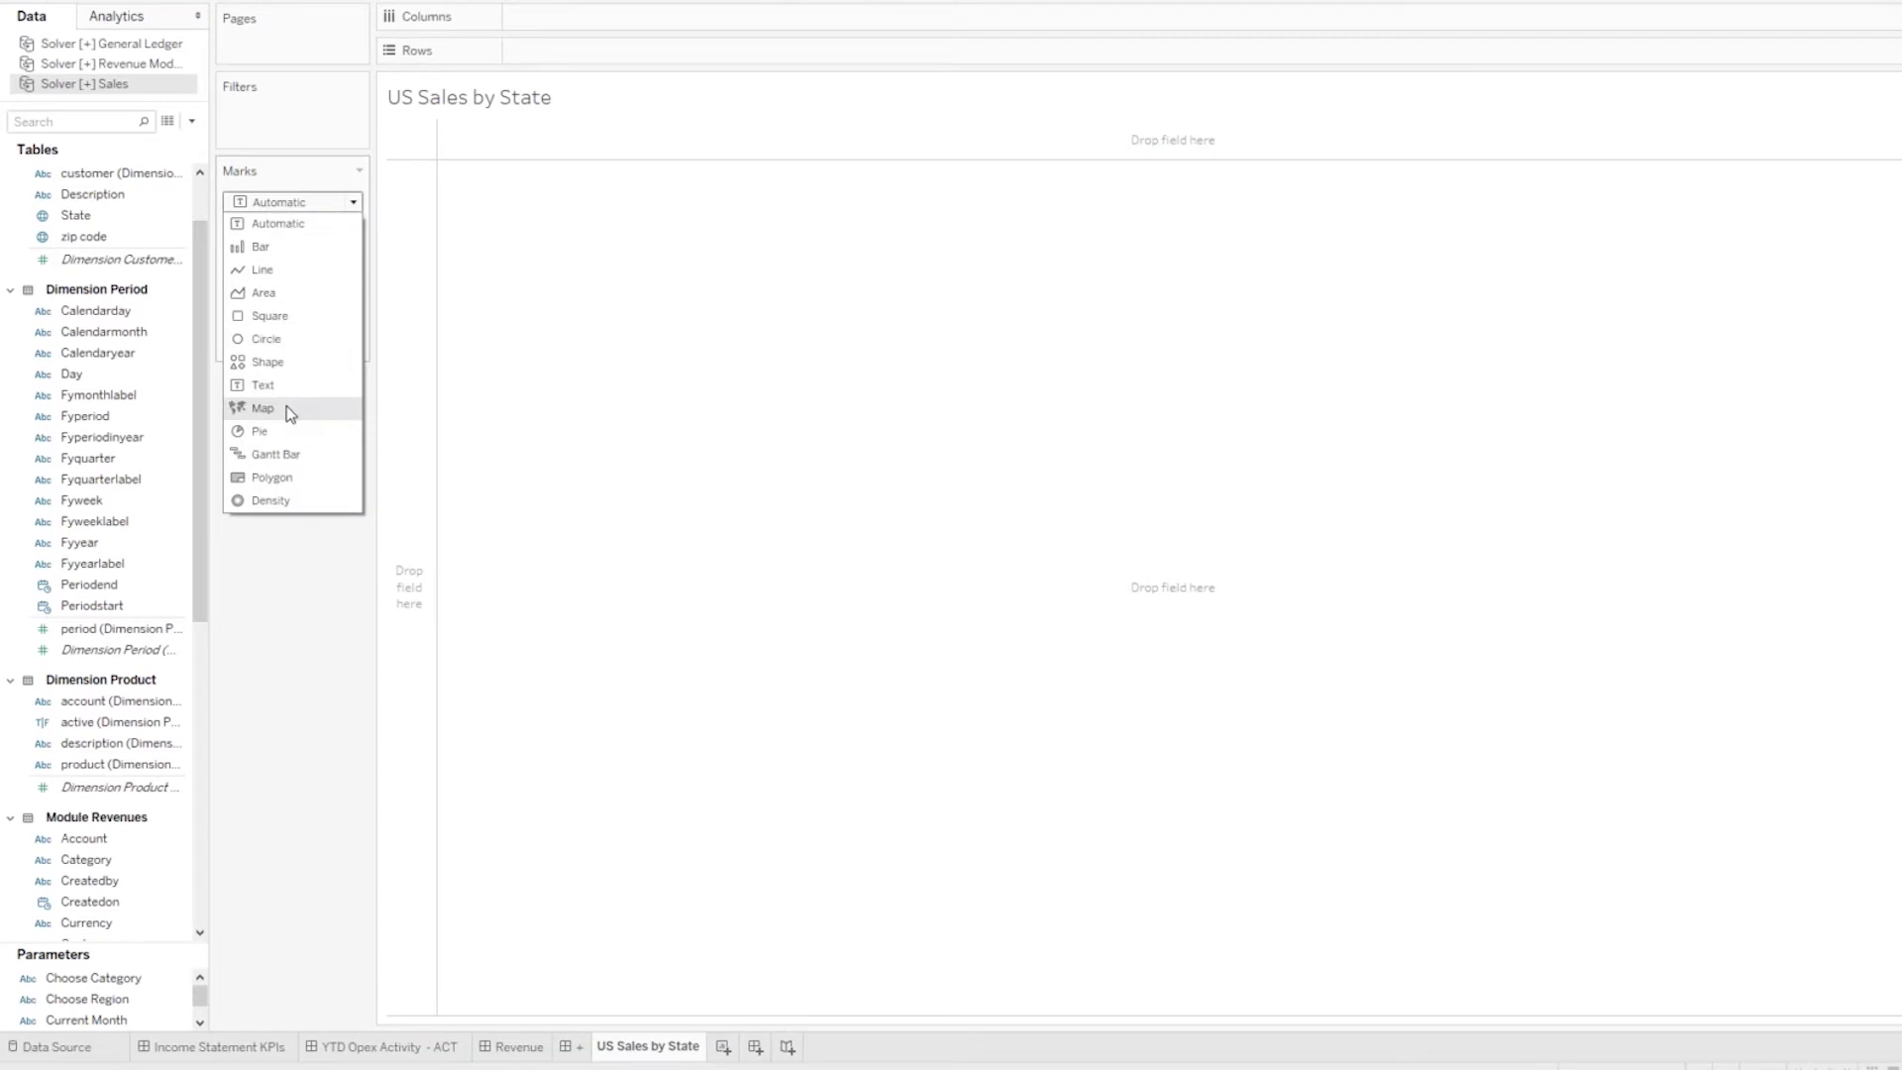
{"action": "left_click", "coordinate": [263, 408]}
{"action": "scroll", "coordinate": [148, 495], "scroll_direction": "down", "scroll_amount": 9}
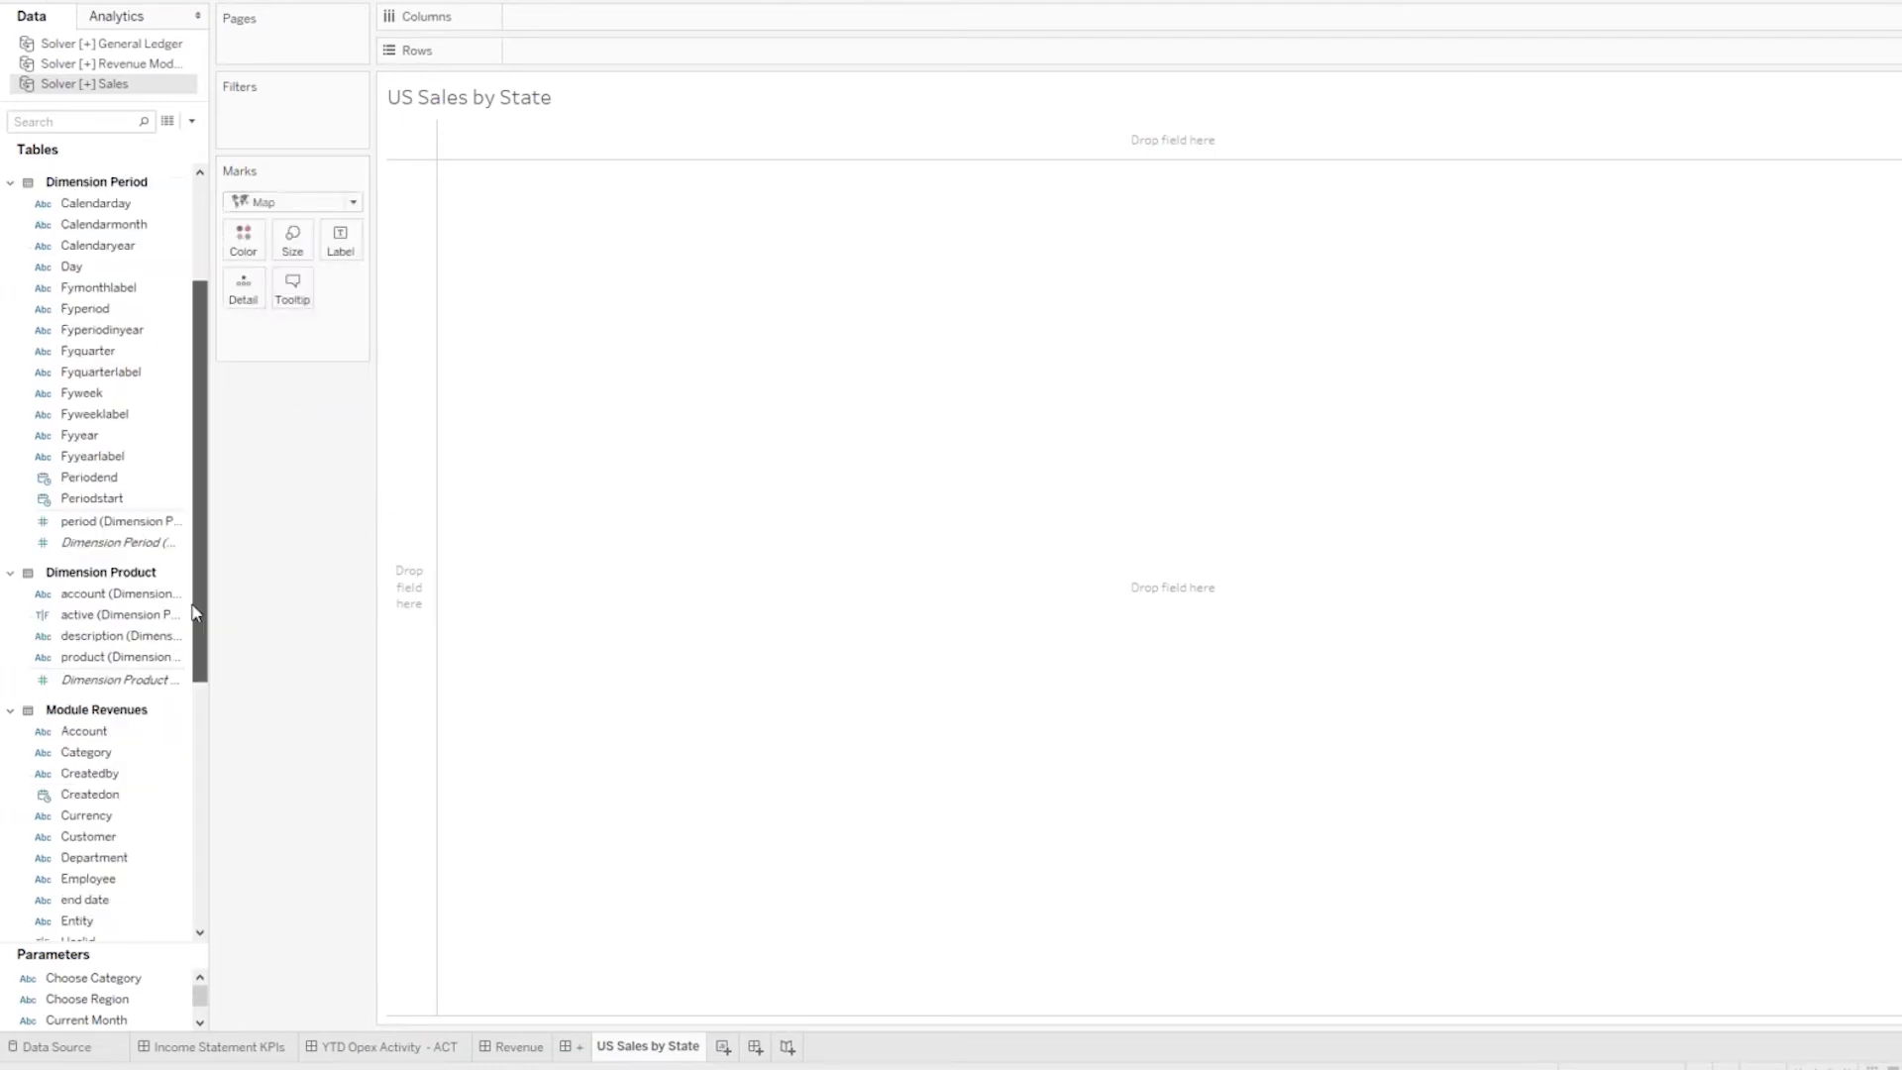
{"action": "mouse_move", "coordinate": [109, 891]}
{"action": "left_mouse_down"}
{"action": "mouse_move", "coordinate": [174, 845]}
{"action": "mouse_move", "coordinate": [669, 57]}
{"action": "mouse_move", "coordinate": [604, 15]}
{"action": "mouse_move", "coordinate": [112, 889]}
{"action": "mouse_move", "coordinate": [614, 50]}
{"action": "mouse_move", "coordinate": [515, 51]}
{"action": "left_mouse_up"}
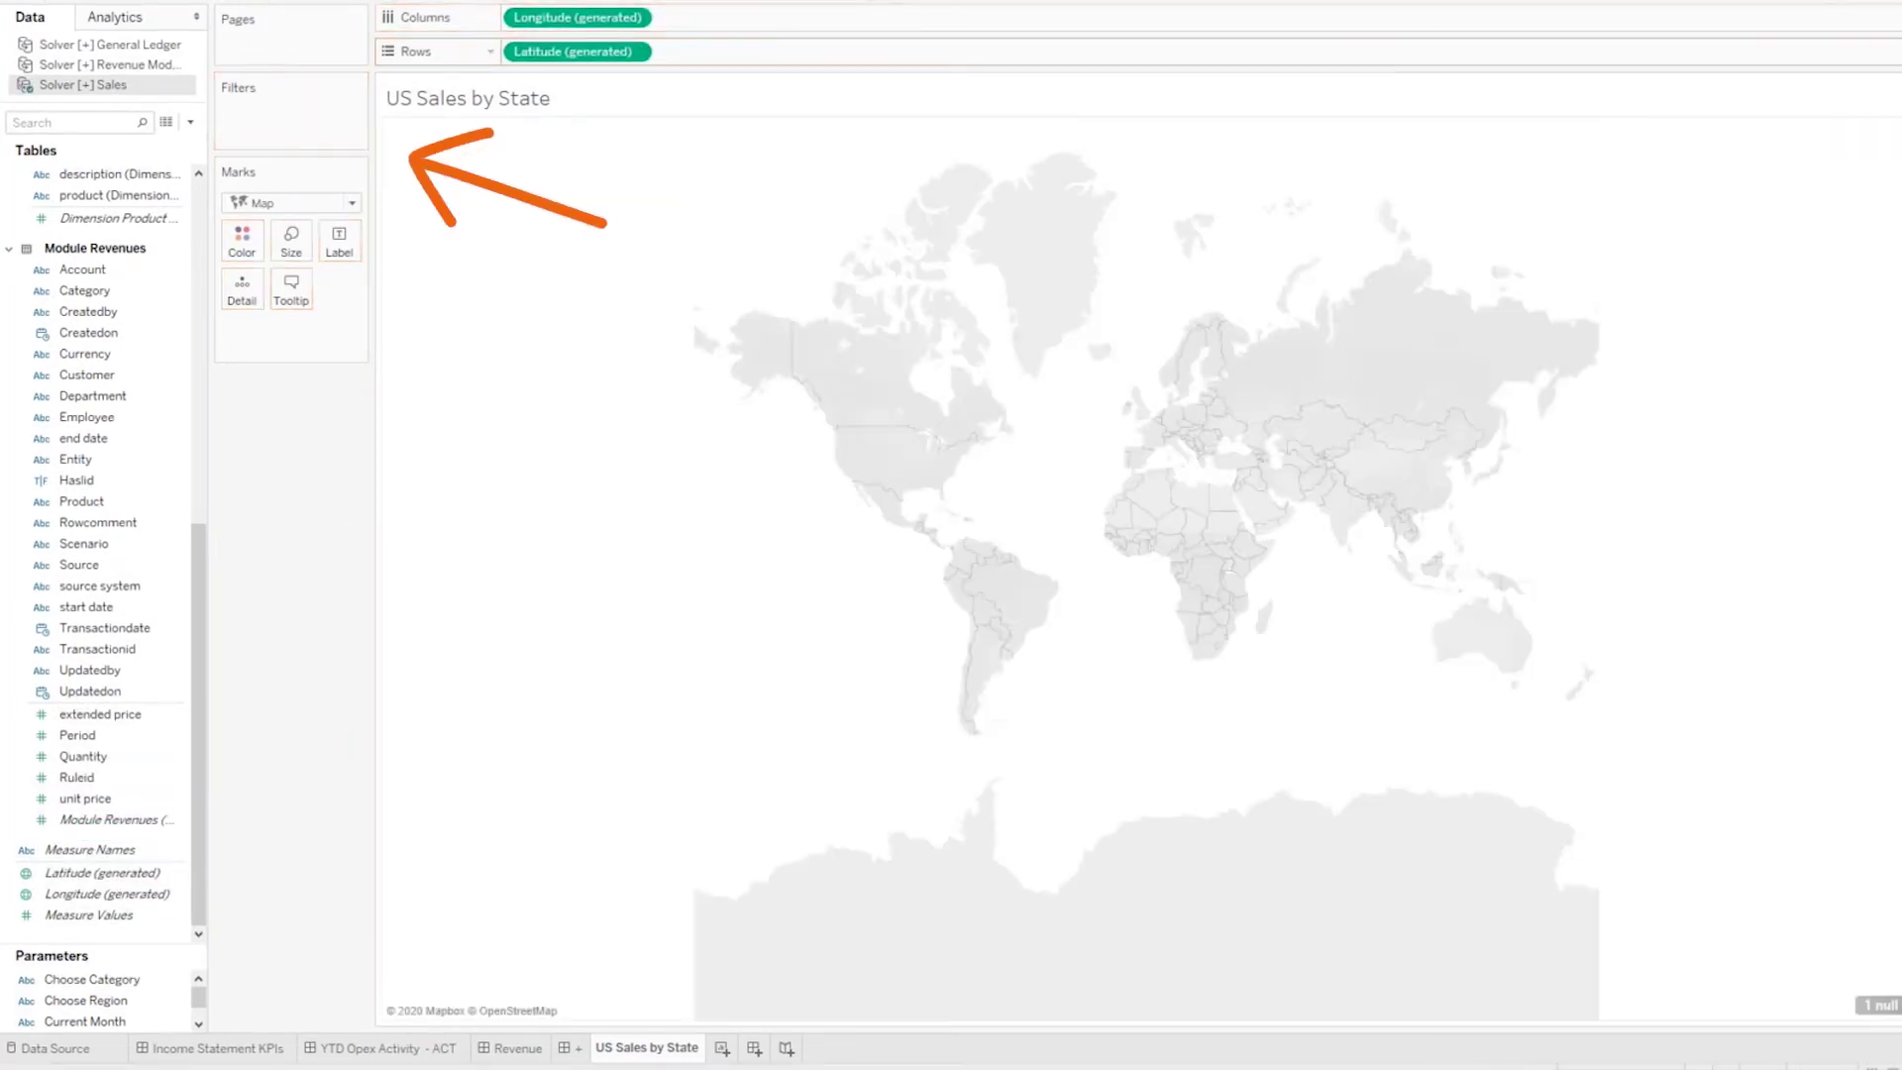
{"action": "scroll", "coordinate": [109, 496], "scroll_direction": "up", "scroll_amount": 10}
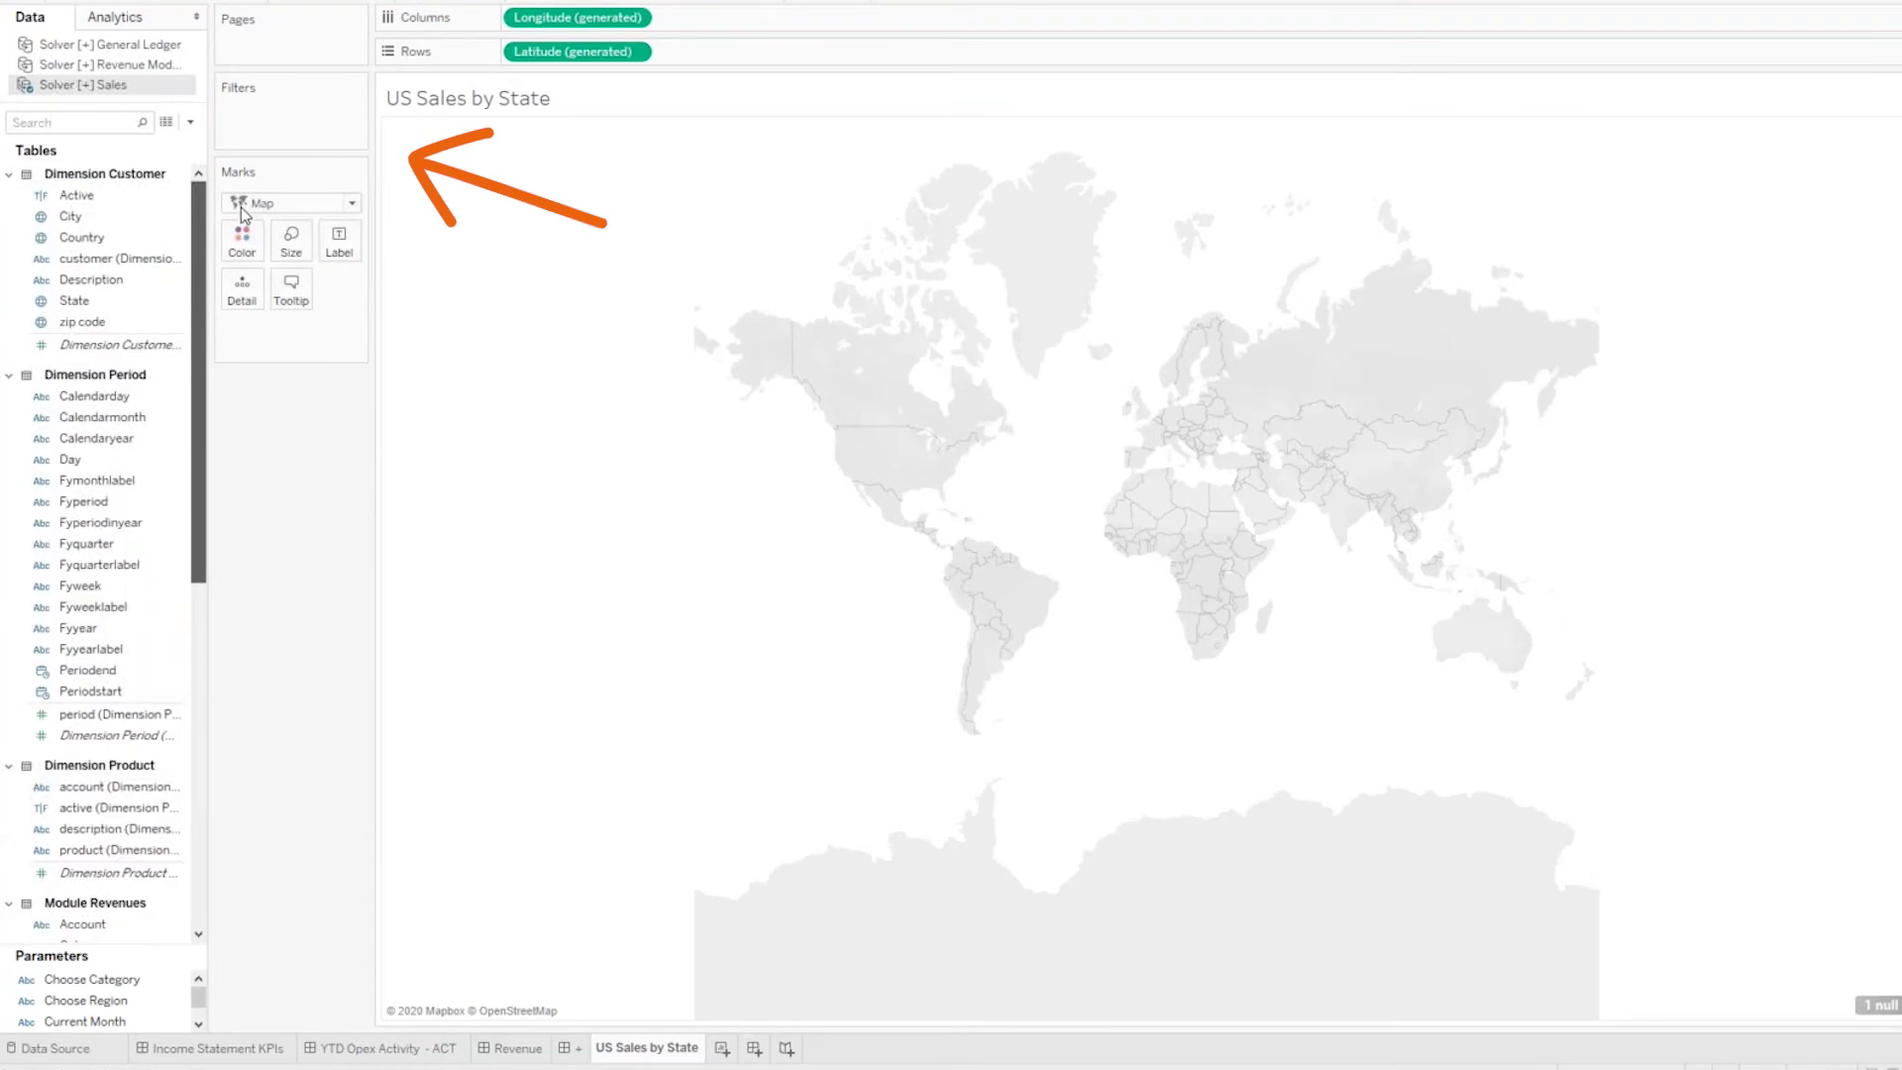
Step: Filter Country to USA only and add State to the Marks card Detail
{"action": "left_click_drag", "start_coordinate": [79, 238], "coordinate": [280, 111]}
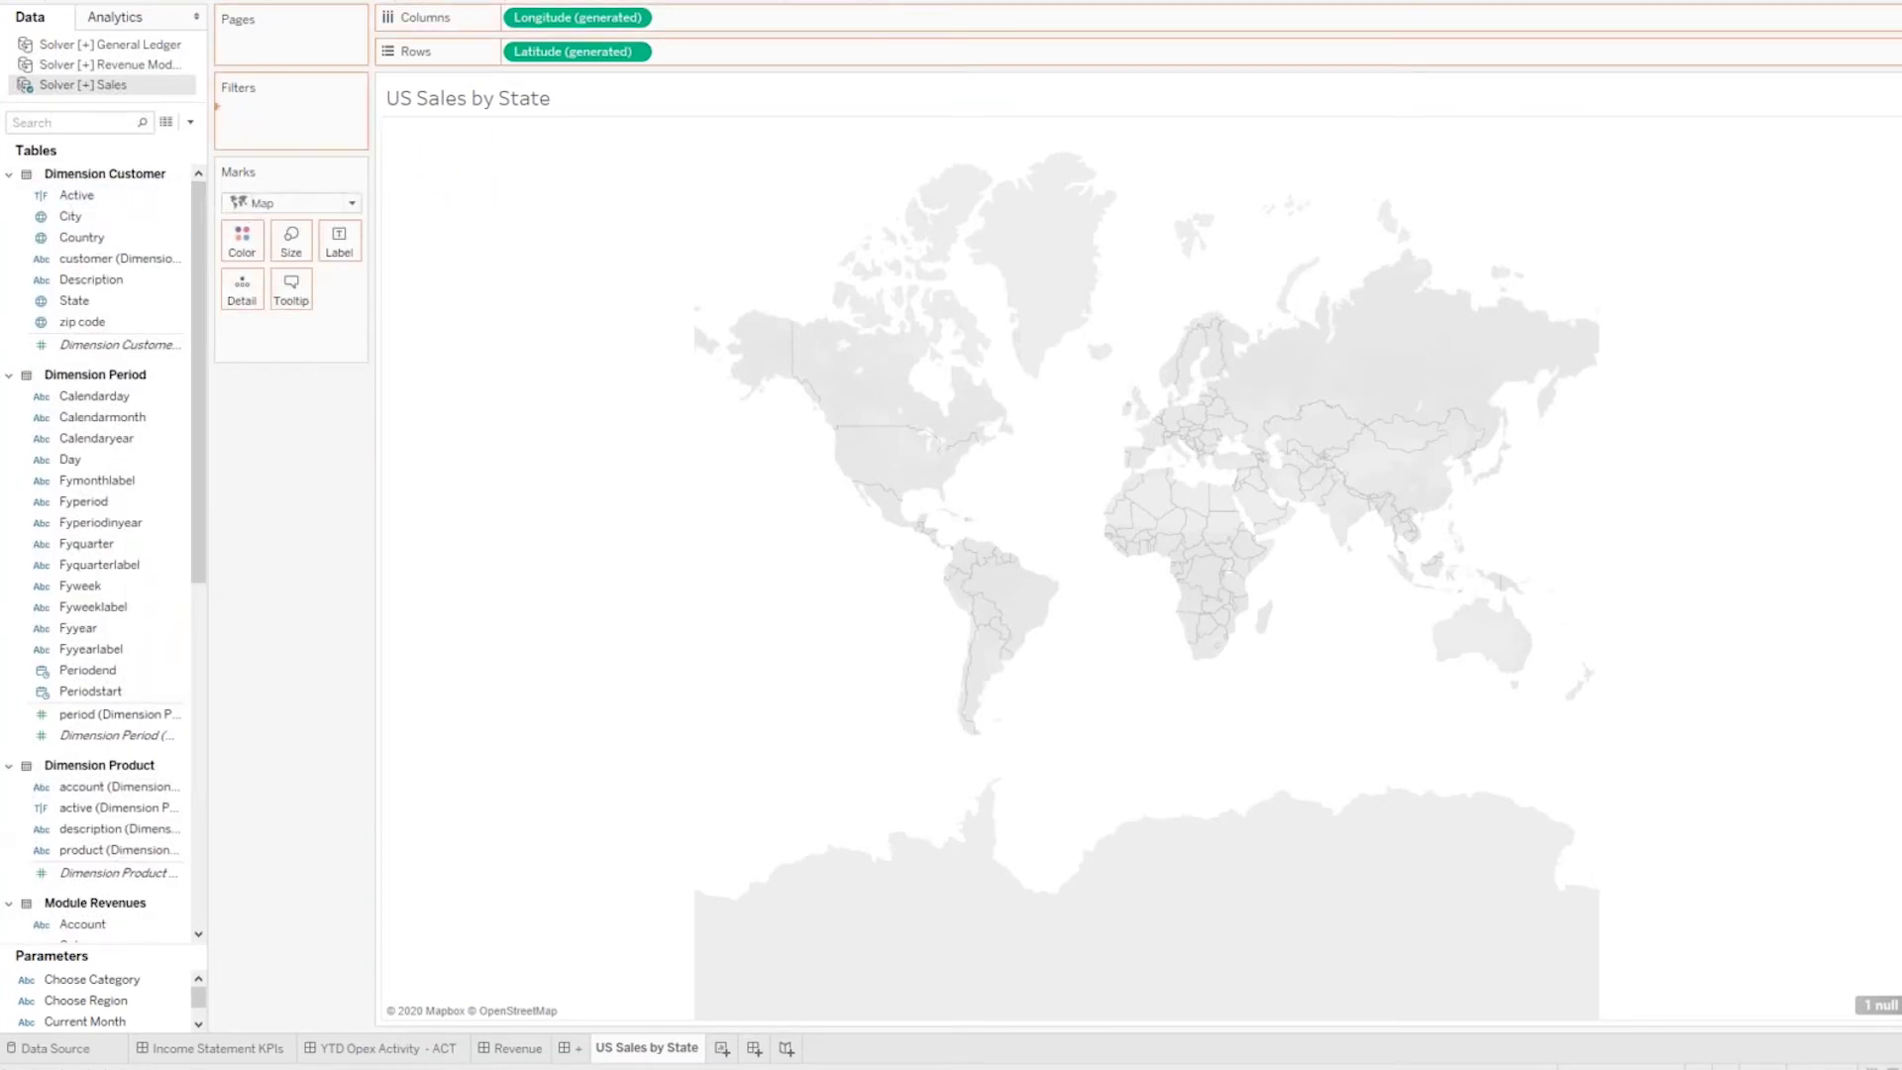
{"action": "left_click_drag", "start_coordinate": [1155, 394], "coordinate": [1155, 505]}
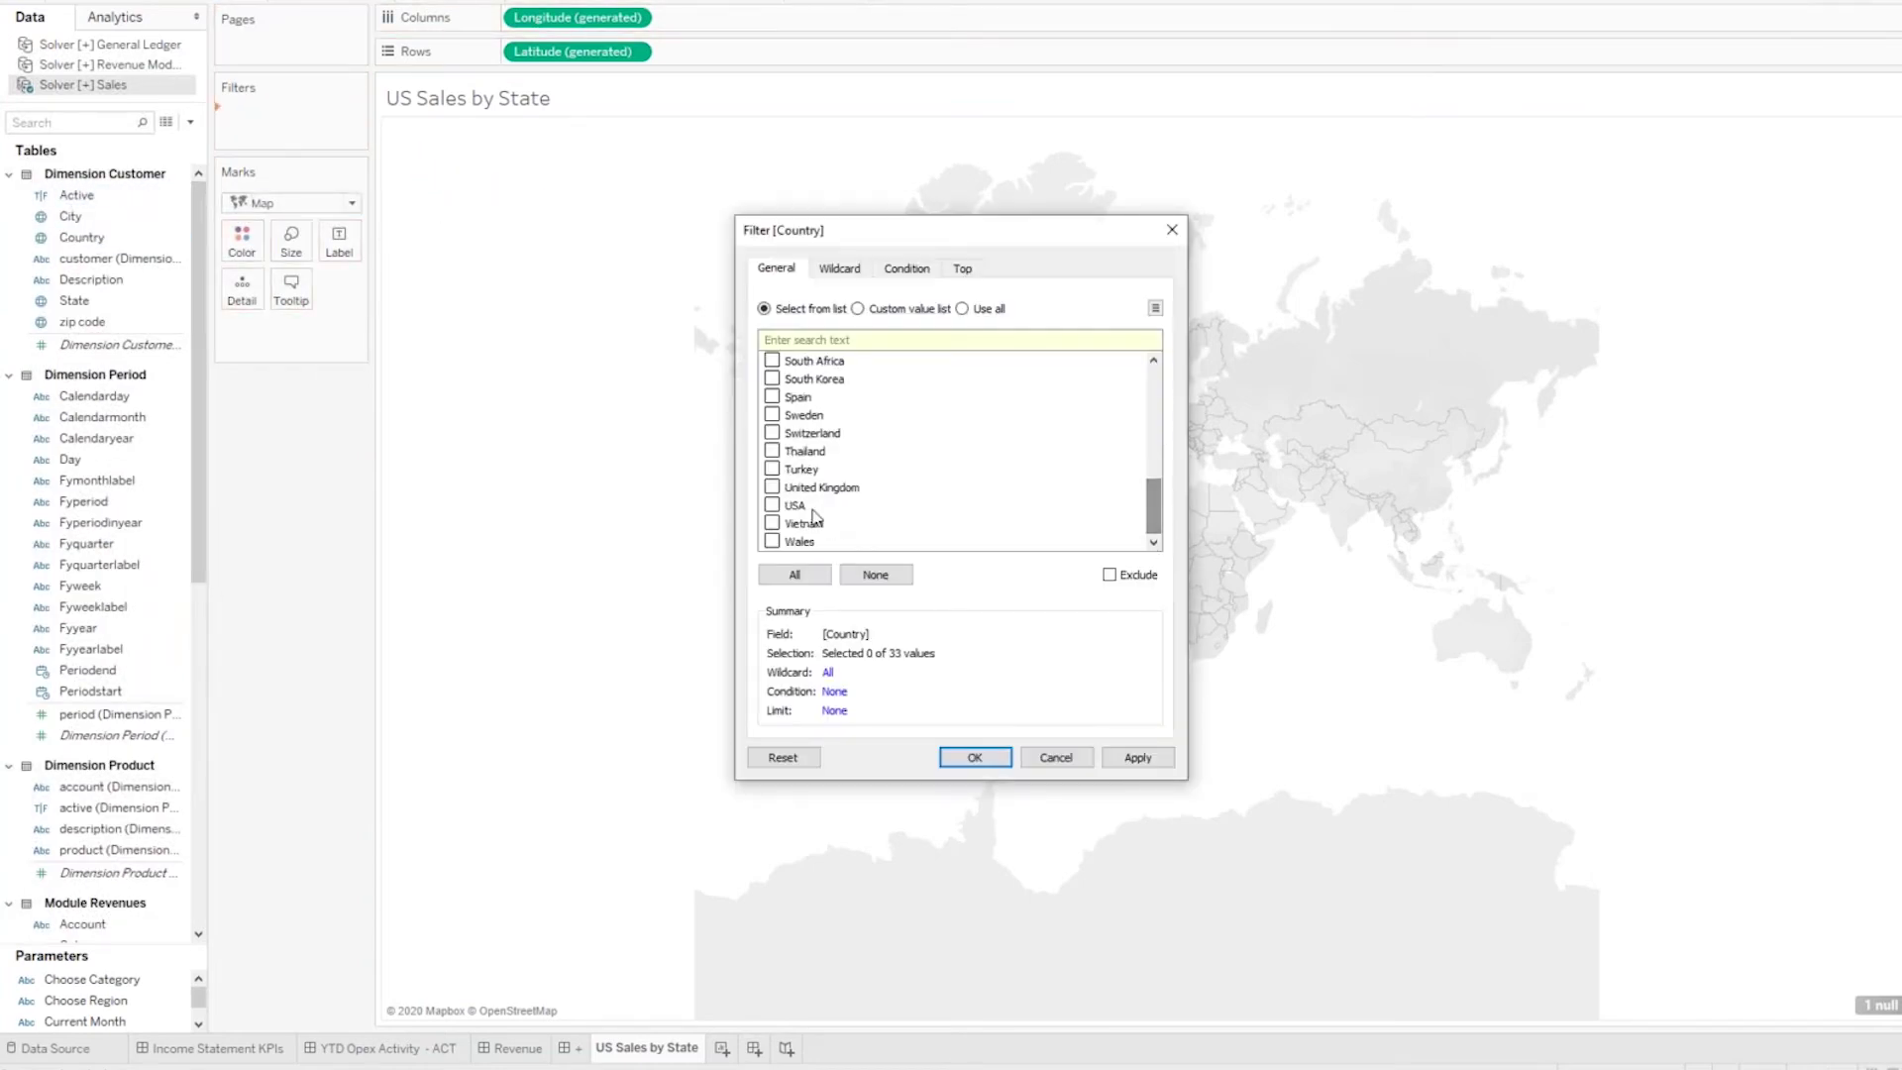
{"action": "left_click", "coordinate": [772, 505]}
{"action": "left_click", "coordinate": [1138, 758]}
{"action": "left_click", "coordinate": [975, 758]}
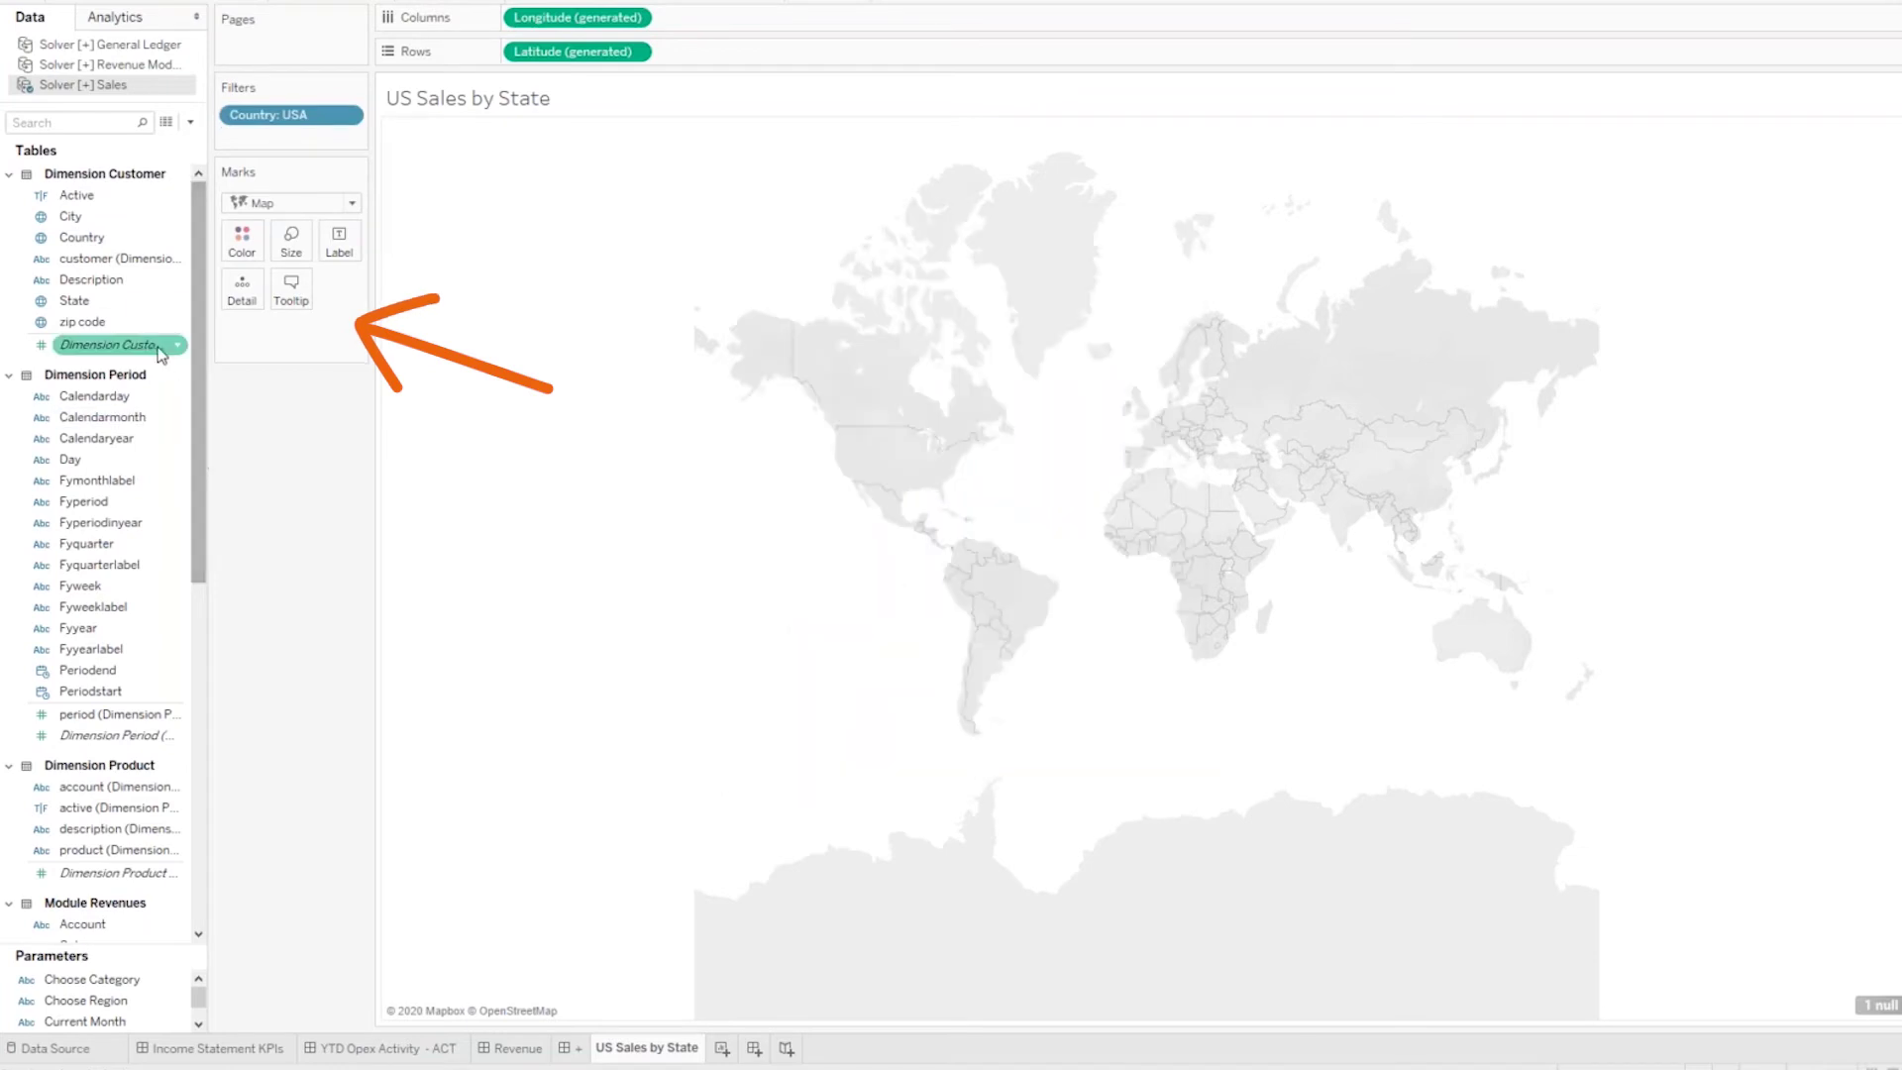
{"action": "mouse_move", "coordinate": [89, 310]}
{"action": "left_mouse_down"}
{"action": "mouse_move", "coordinate": [259, 297]}
{"action": "mouse_move", "coordinate": [242, 289]}
{"action": "left_mouse_up"}
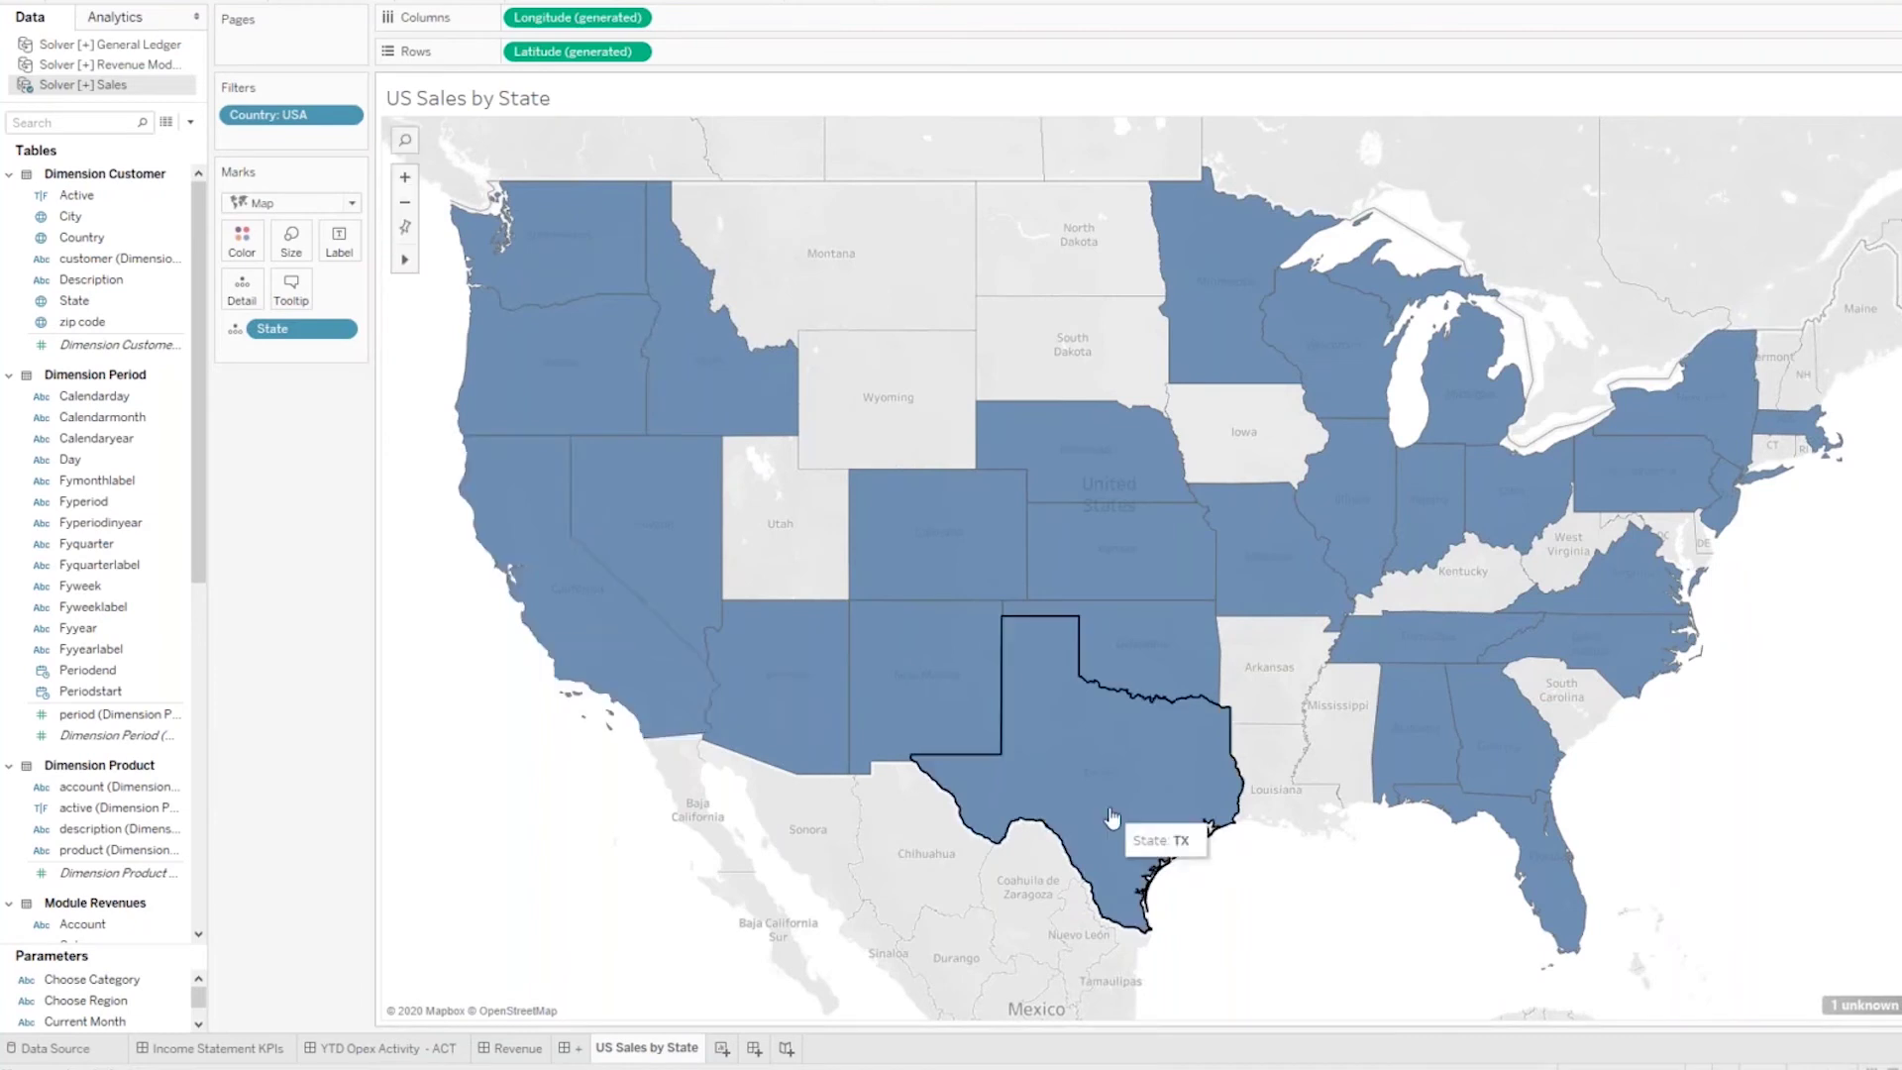
Step: Create a new calculated field named Current Sales
{"action": "left_click", "coordinate": [192, 126]}
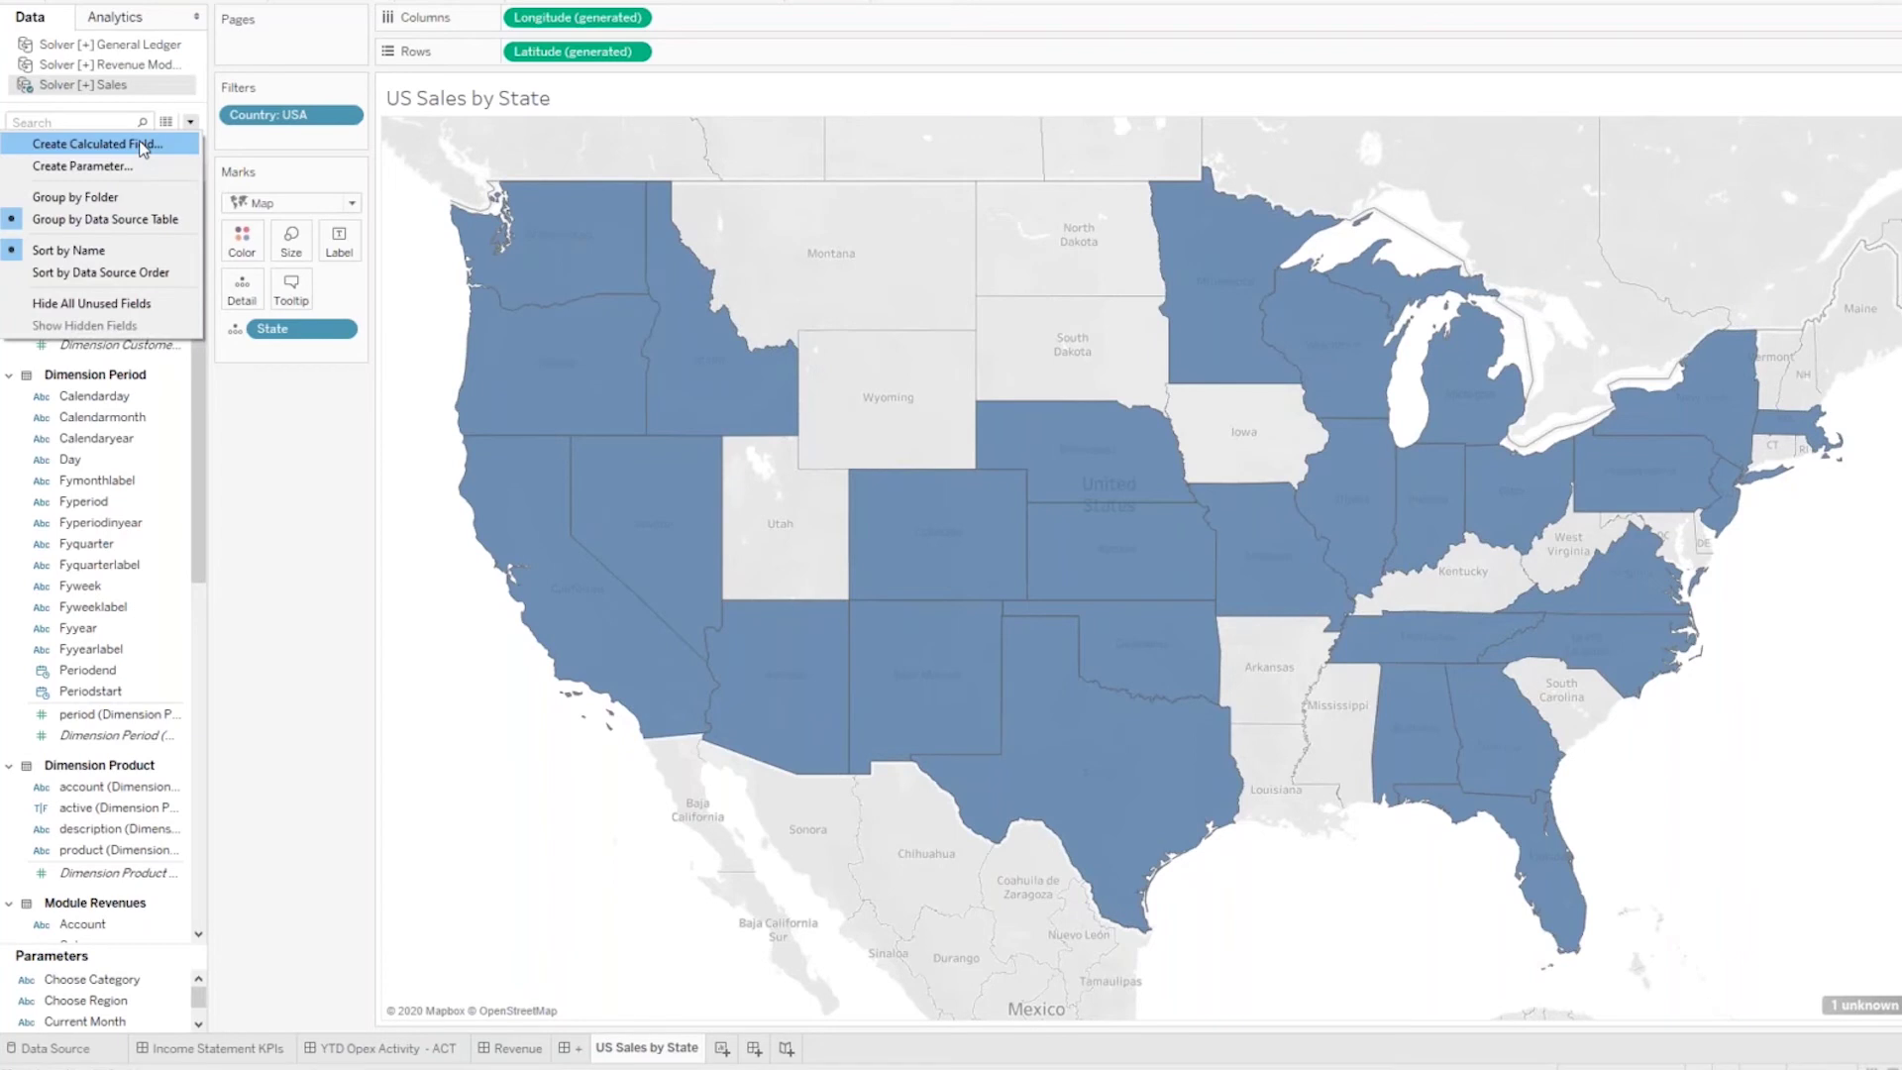
{"action": "left_click", "coordinate": [145, 139]}
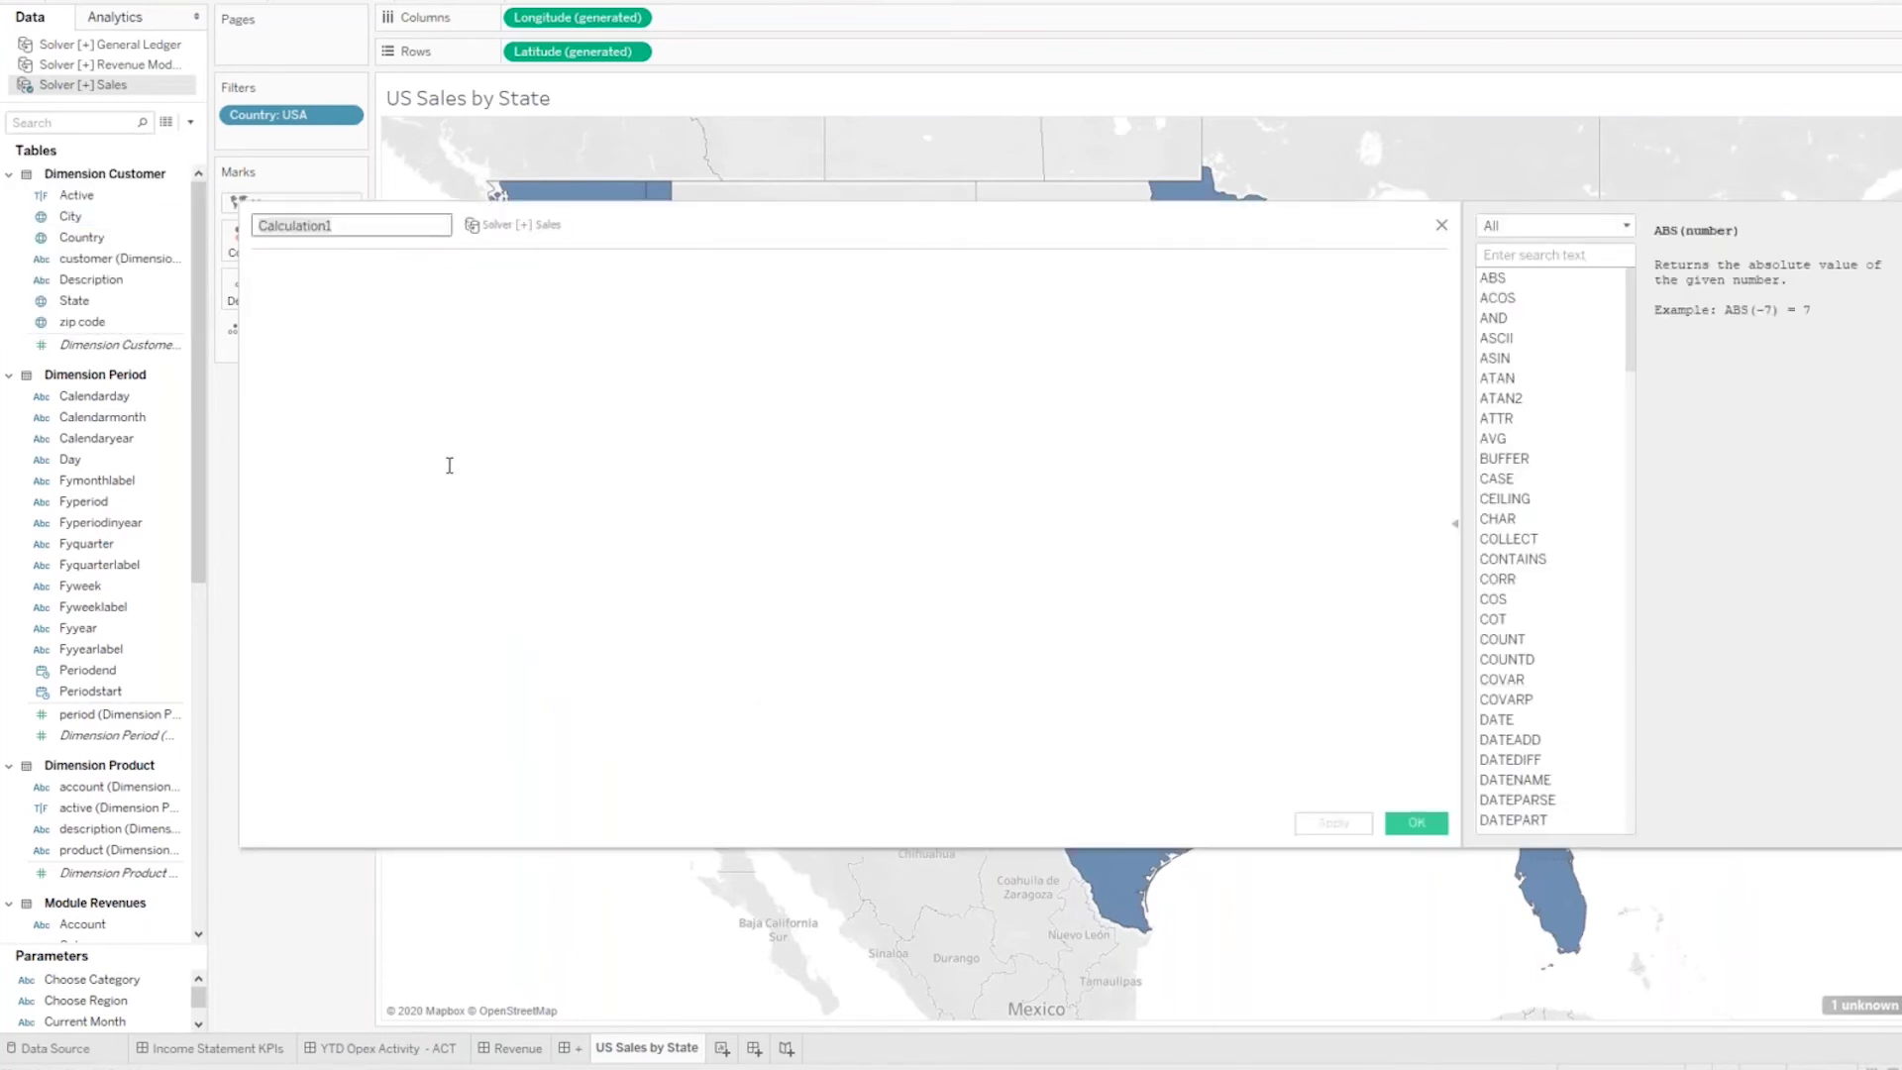
{"action": "type", "text": "Current Sae"}
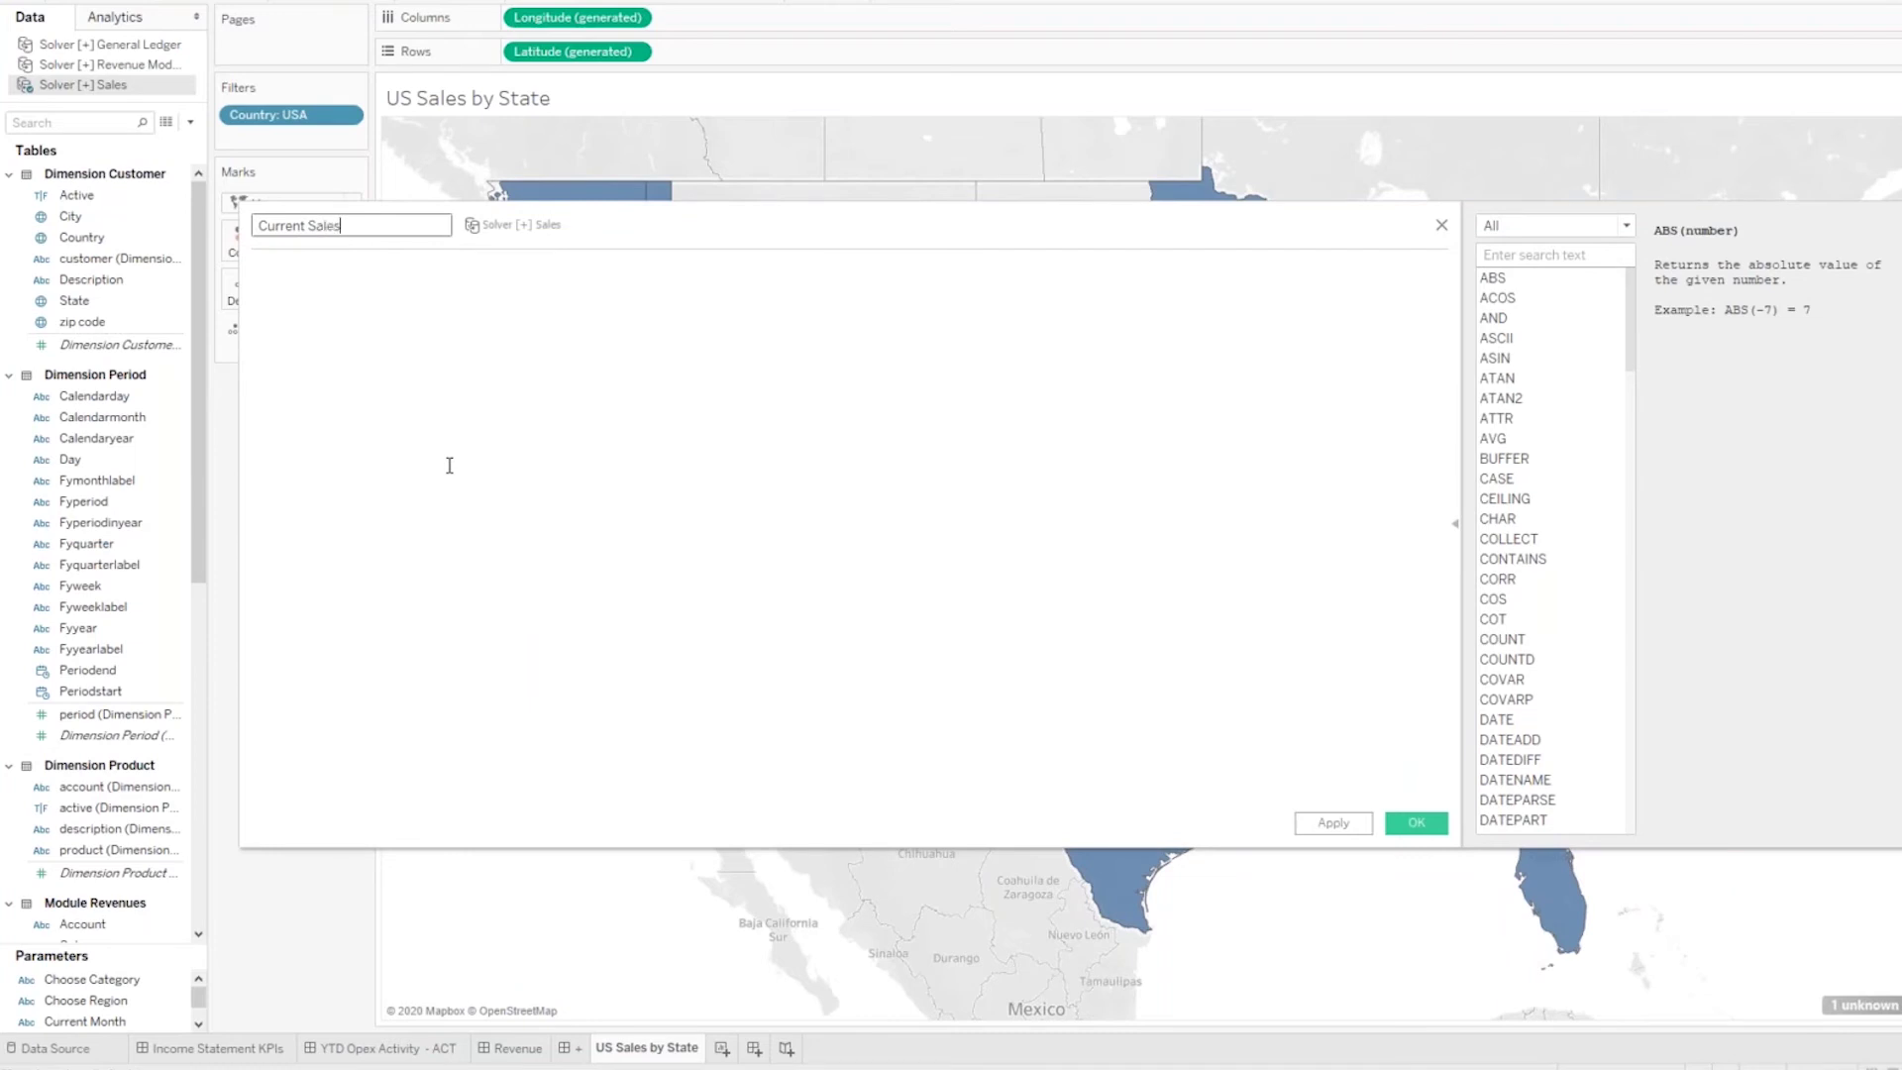
{"action": "left_click", "coordinate": [449, 466]}
Step: Enter the formula iif([Fyperiod]=[Current Month],[extended price],0) and save the field
{"action": "type", "text": "iif"}
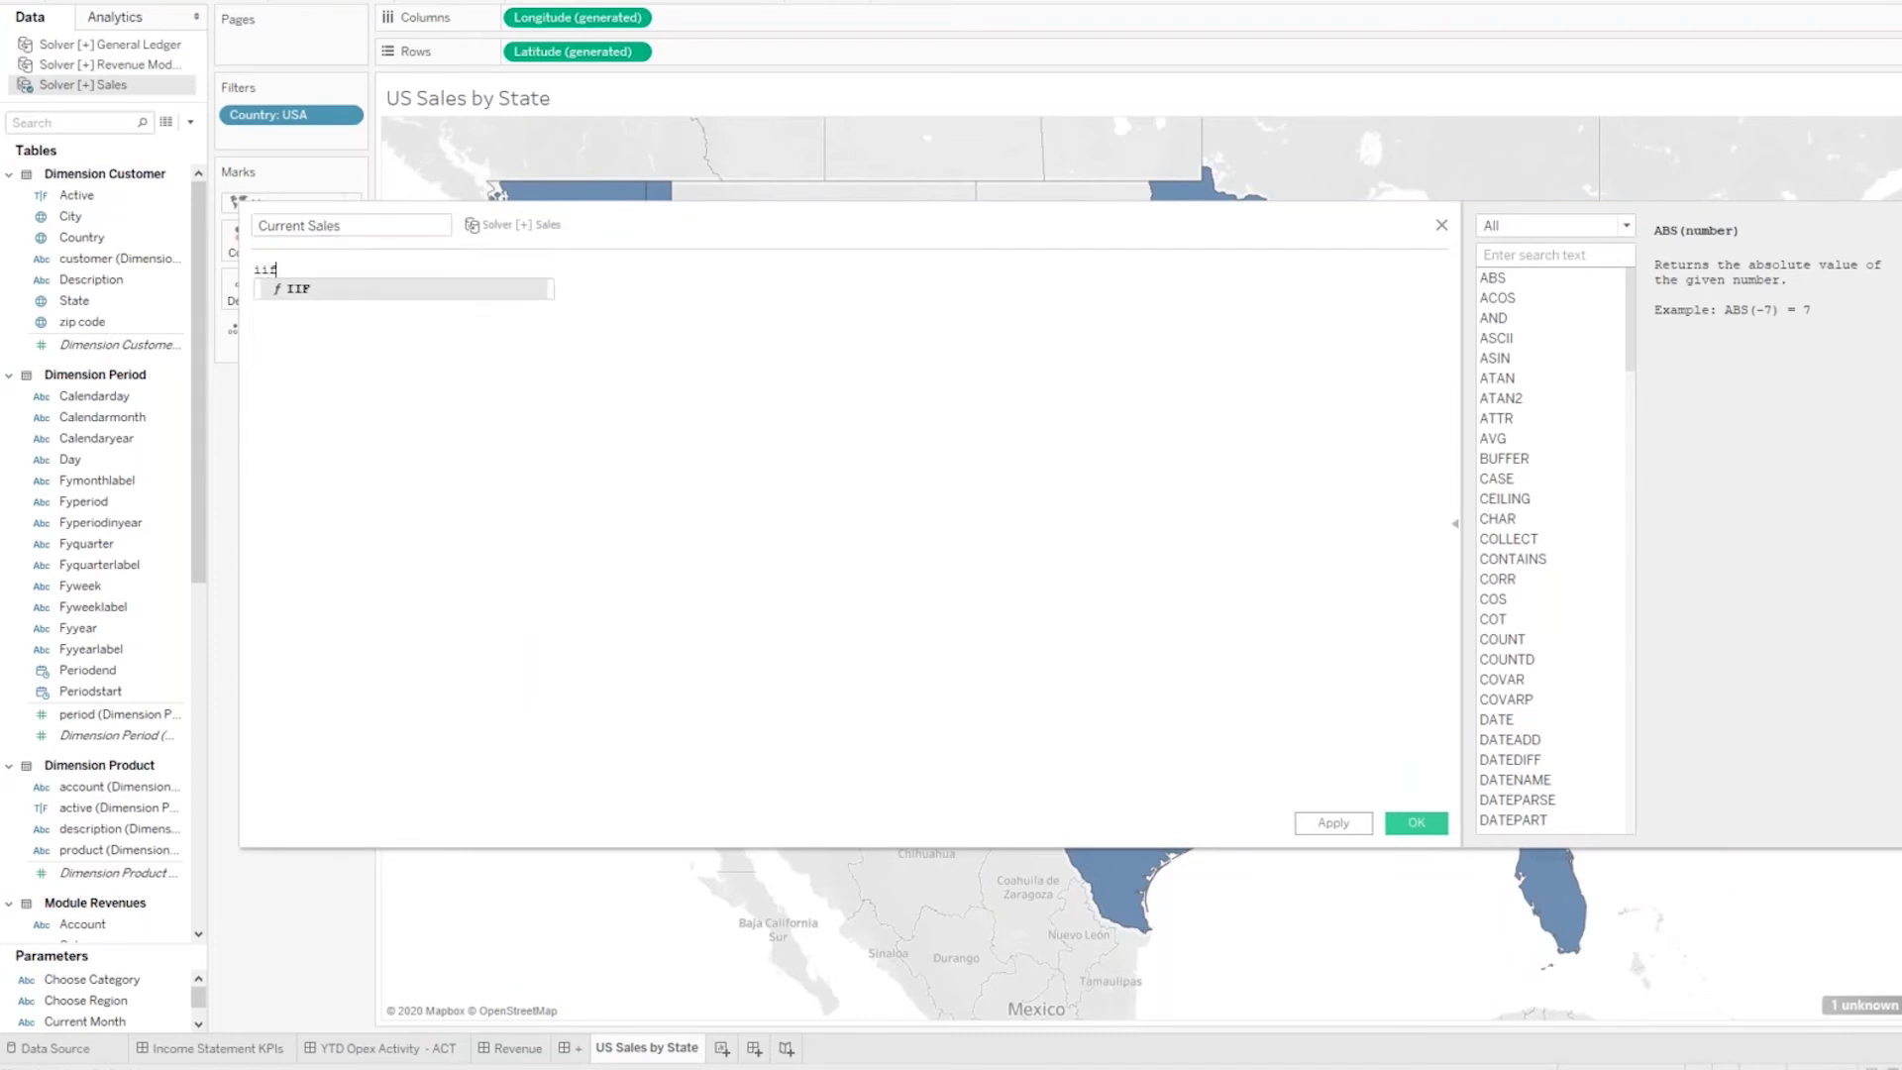
{"action": "type", "text": "([fy"}
{"action": "key", "text": "Down"}
{"action": "key", "text": "Return"}
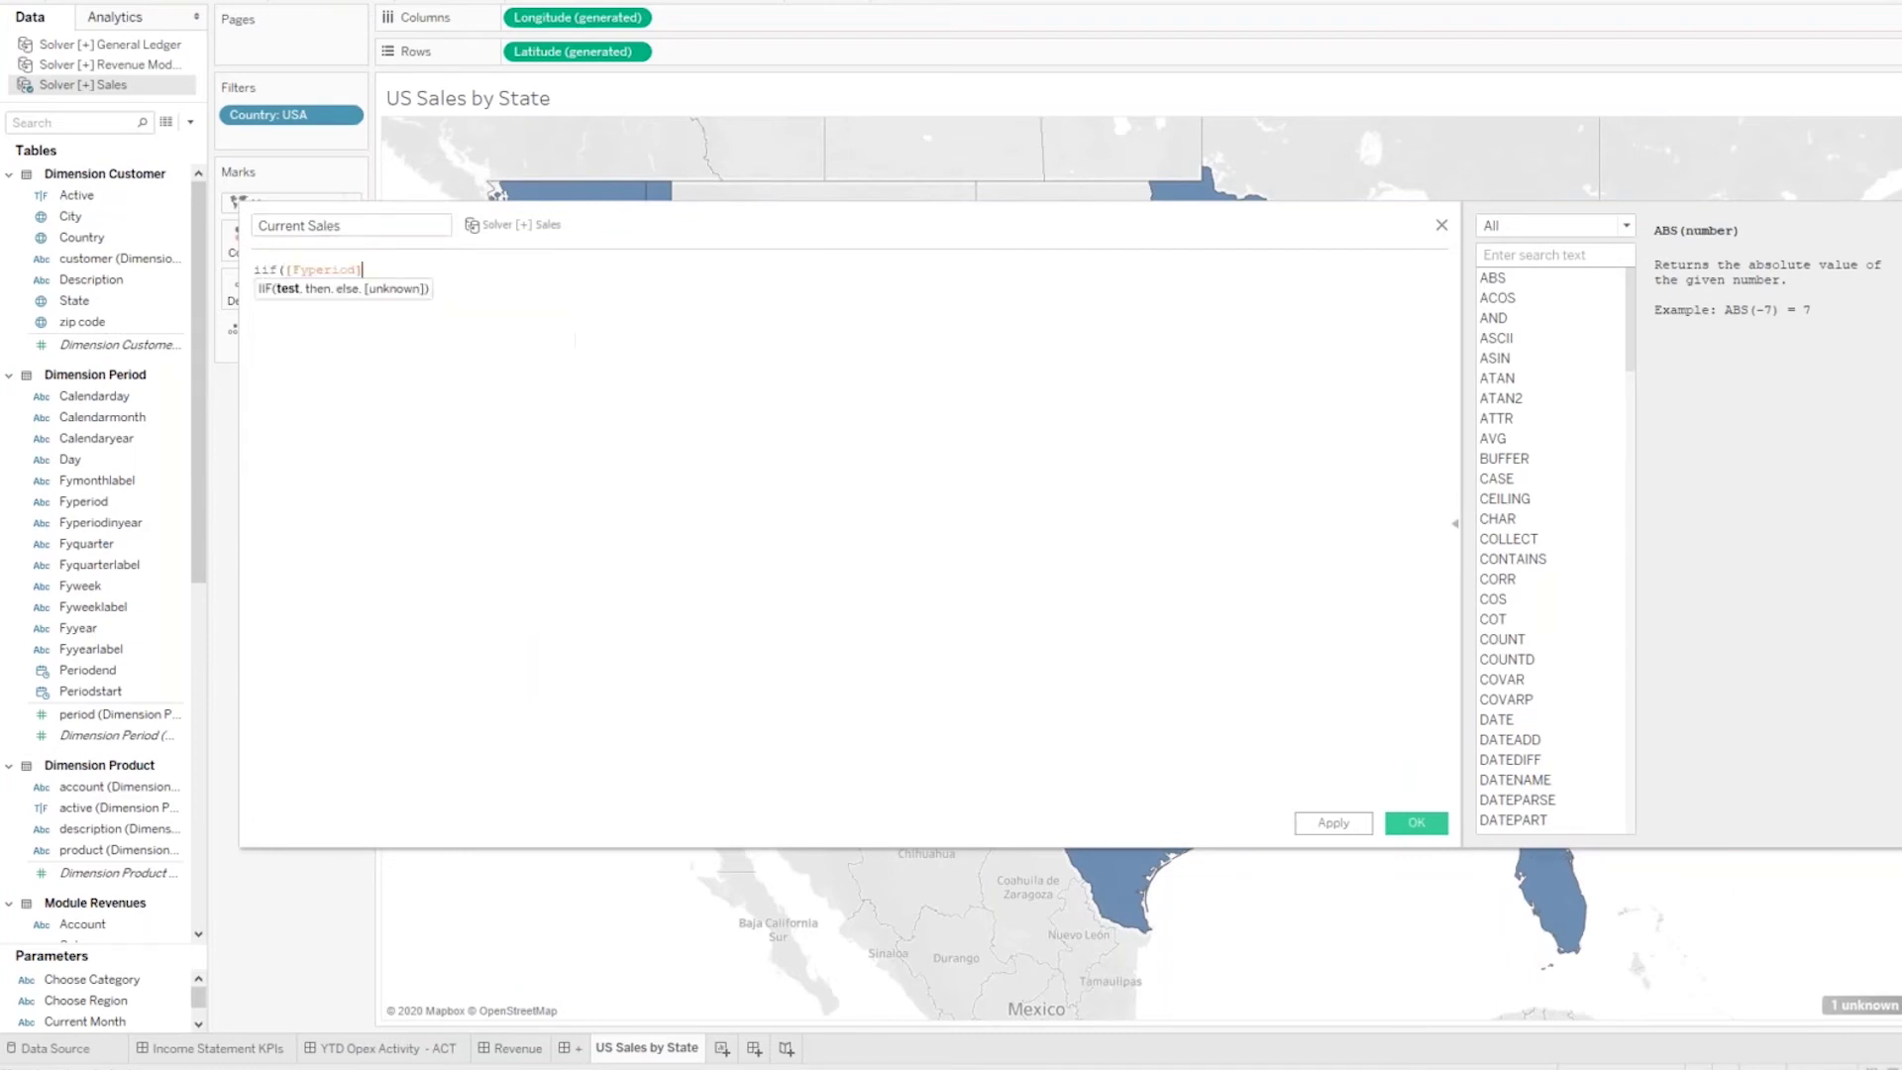
{"action": "type", "text": "=cuur"}
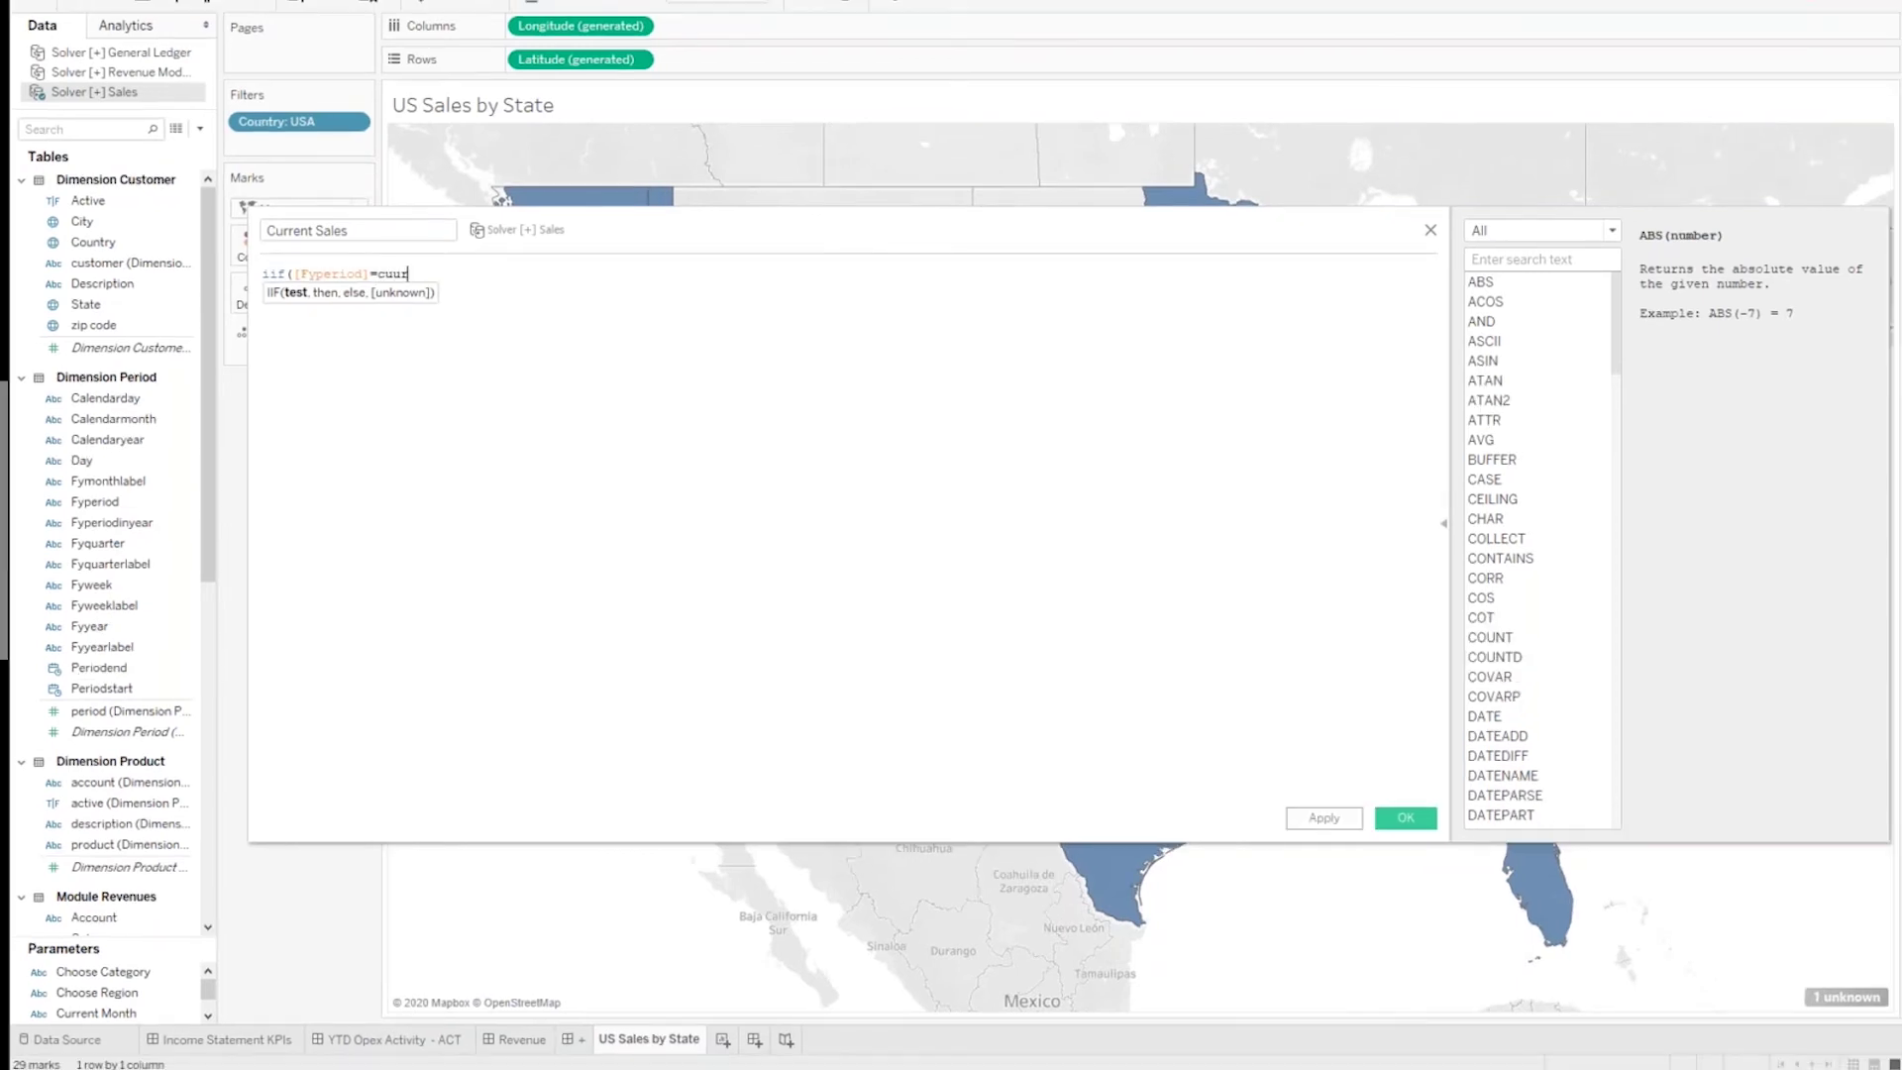
{"action": "key", "text": "BackSpace"}
{"action": "key", "text": "BackSpace"}
{"action": "key", "text": "Down"}
{"action": "key", "text": "Return"}
{"action": "type", "text": ",exte"}
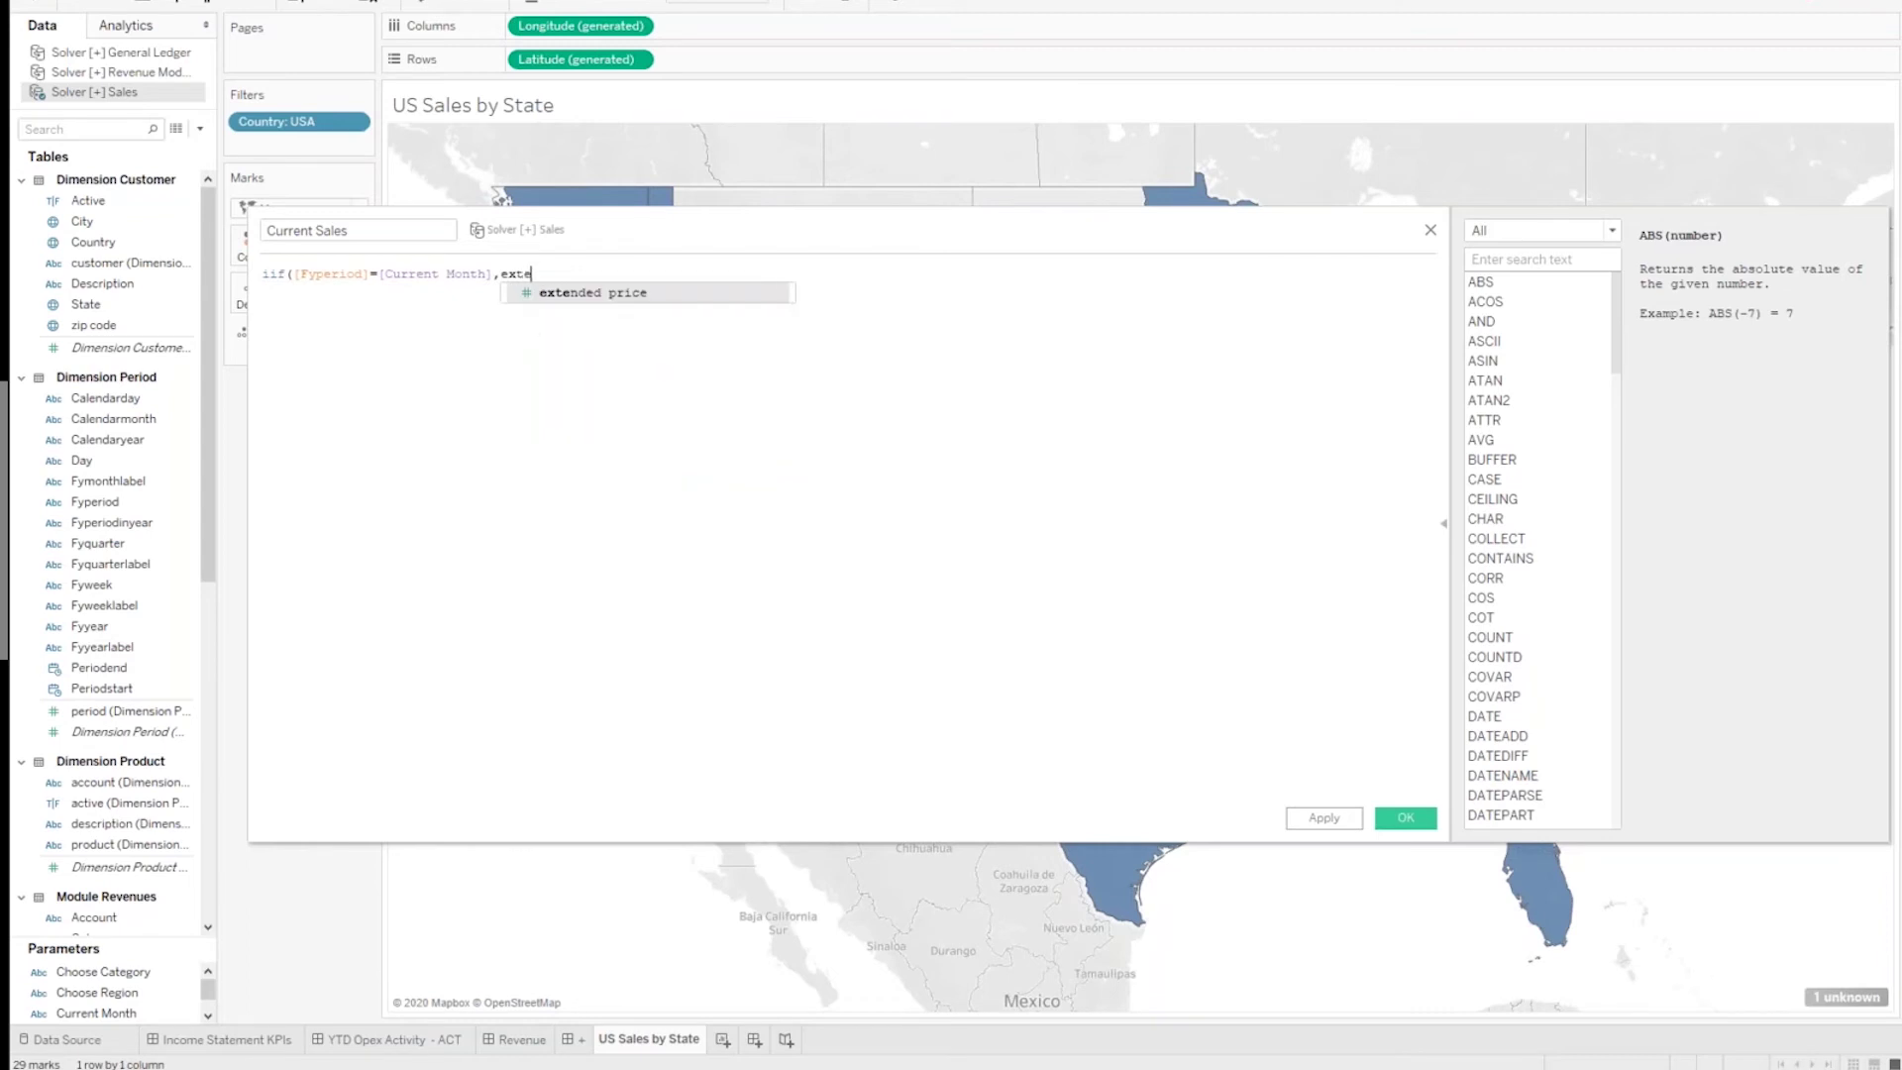
{"action": "key", "text": "Return"}
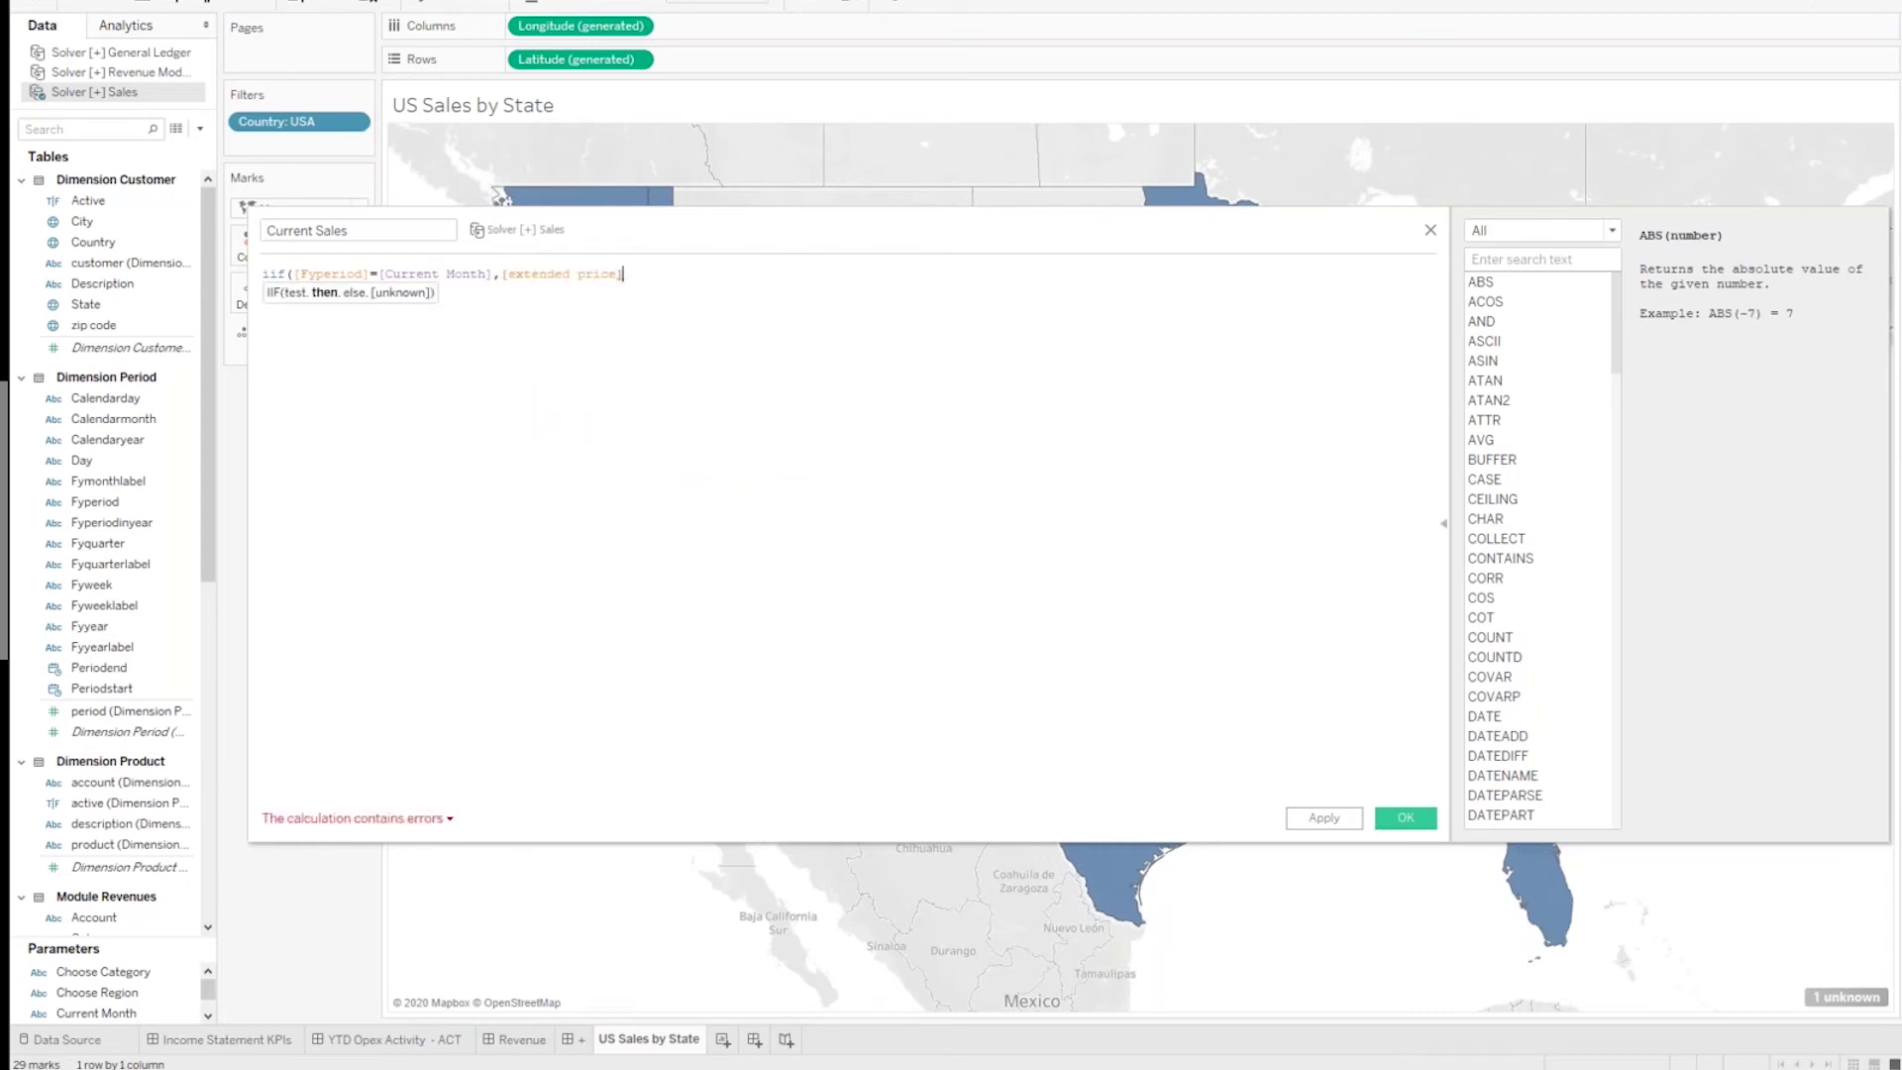
{"action": "type", "text": ",0)"}
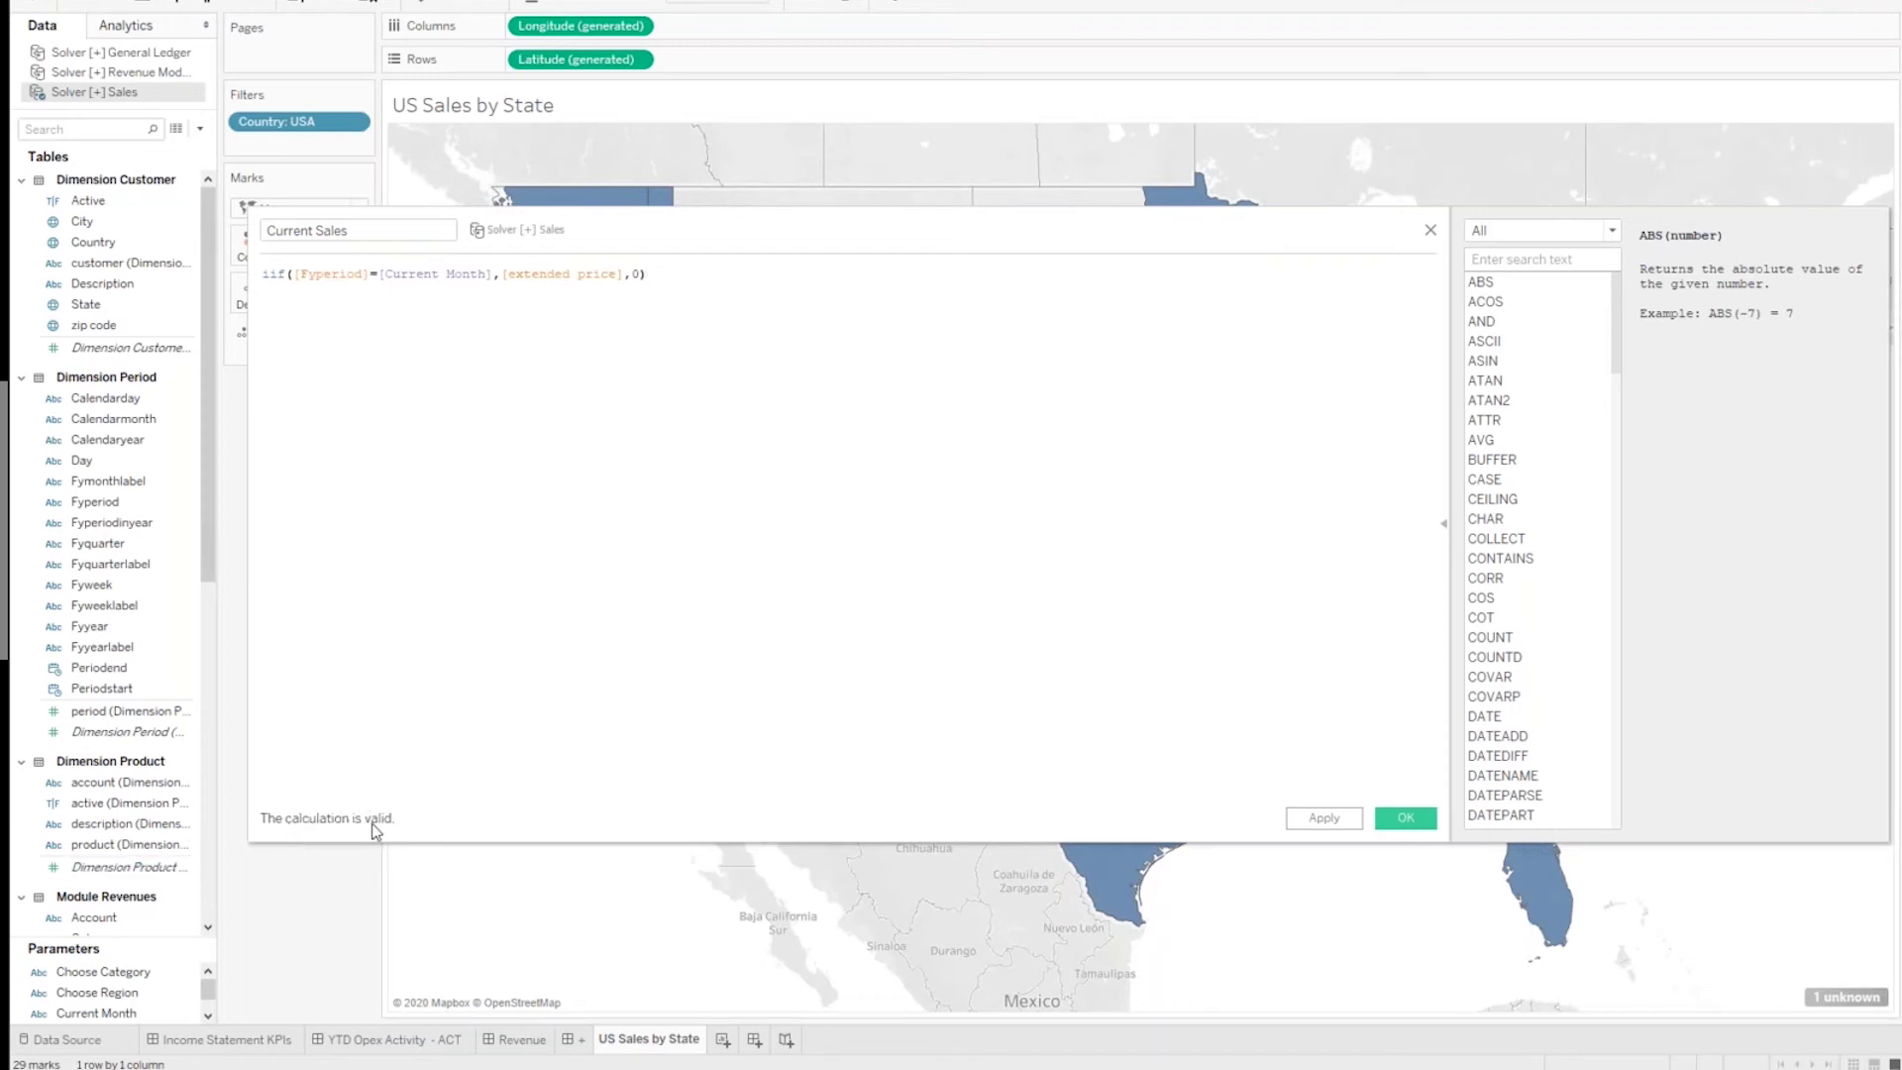
{"action": "left_click", "coordinate": [1404, 819]}
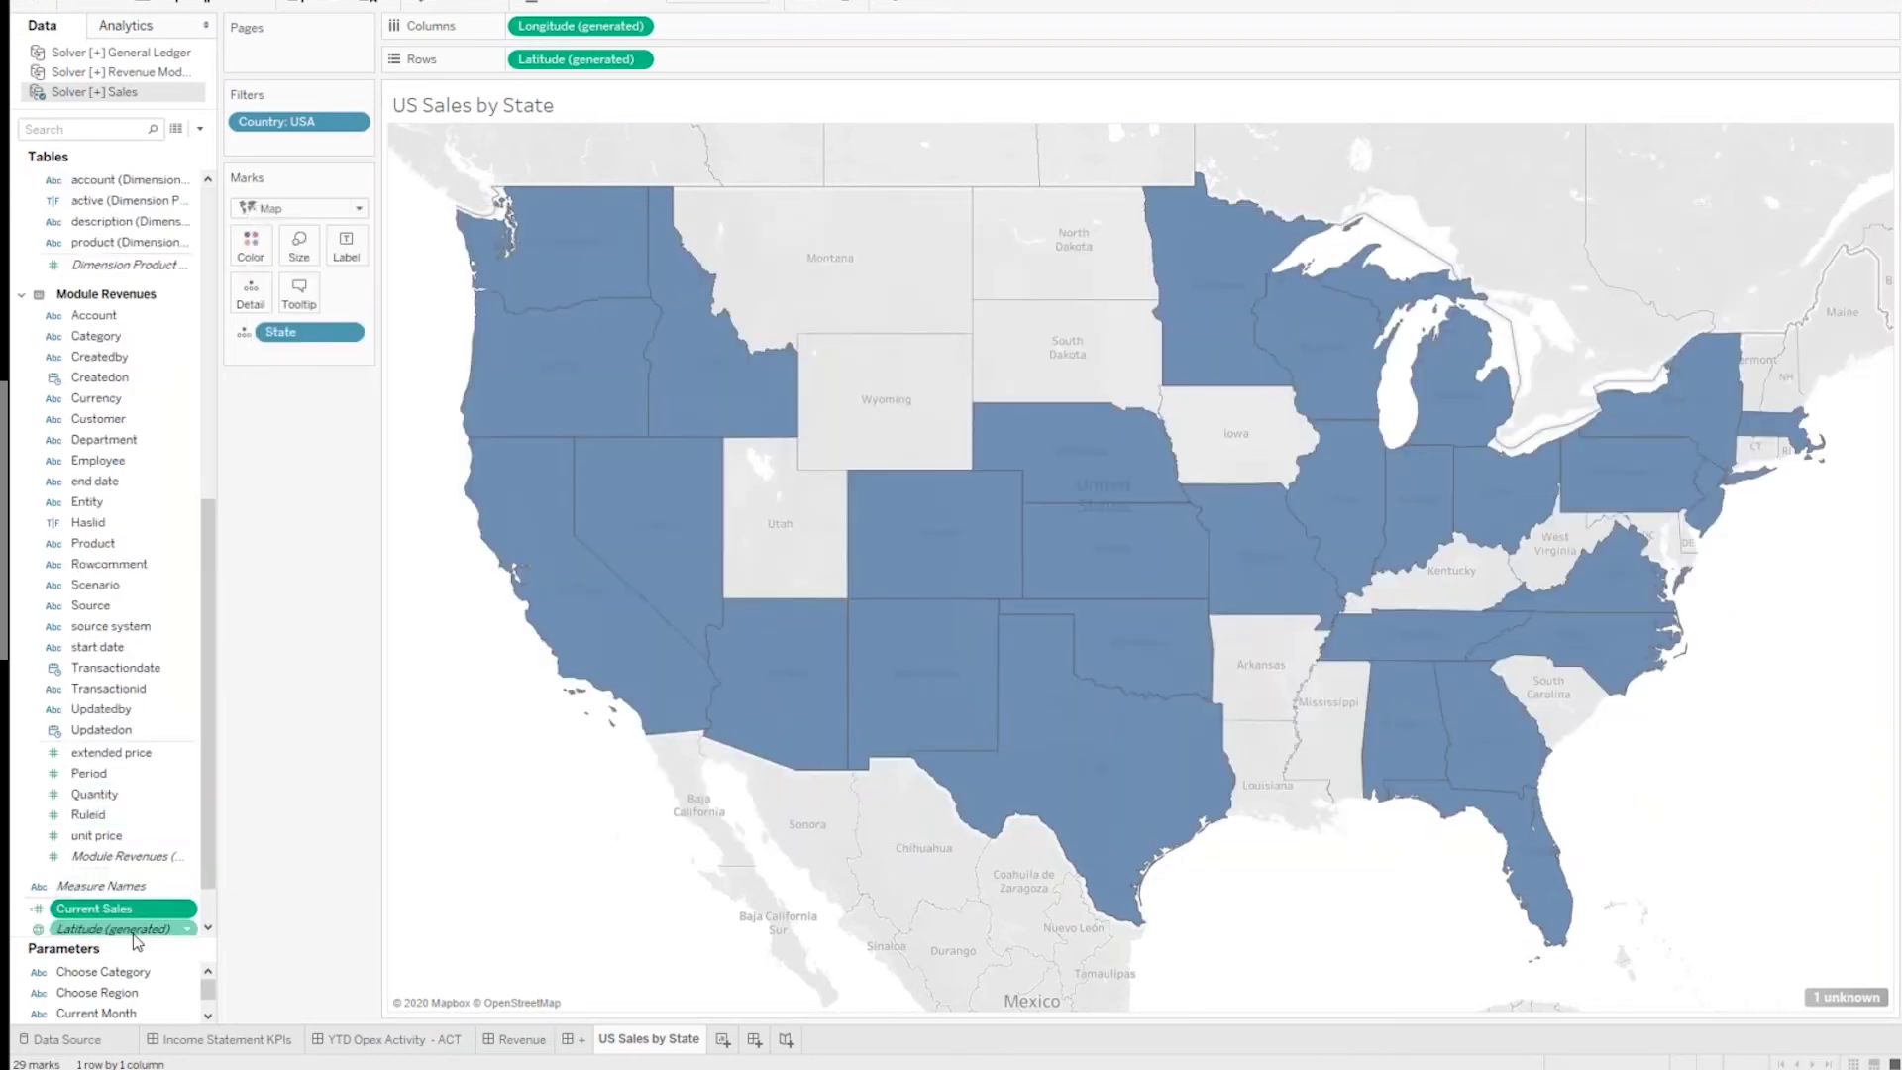
Step: Colour the states by SUM(Current Sales) and show the Current Month parameter control
{"action": "mouse_move", "coordinate": [124, 913]}
{"action": "left_mouse_down"}
{"action": "mouse_move", "coordinate": [288, 241]}
{"action": "mouse_move", "coordinate": [251, 243]}
{"action": "left_mouse_up"}
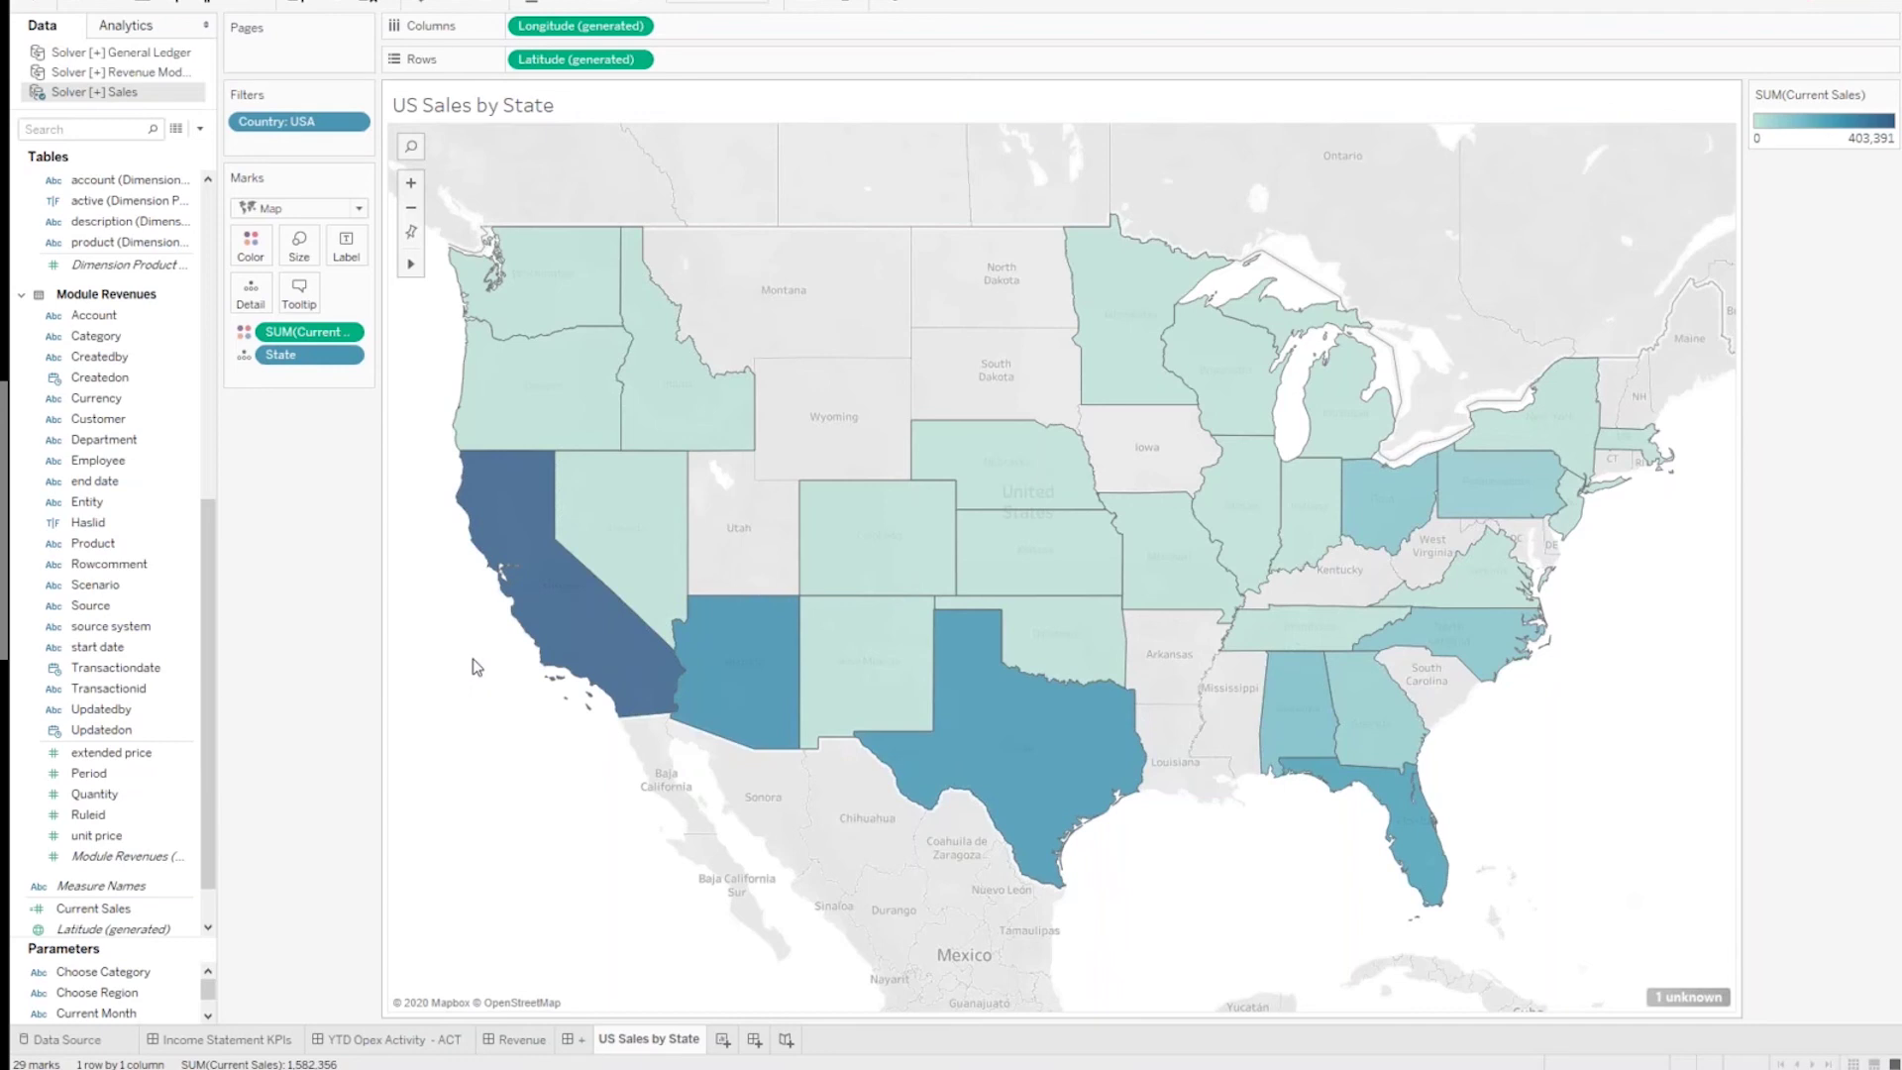
{"action": "left_click", "coordinate": [129, 994]}
{"action": "left_click", "coordinate": [126, 1015]}
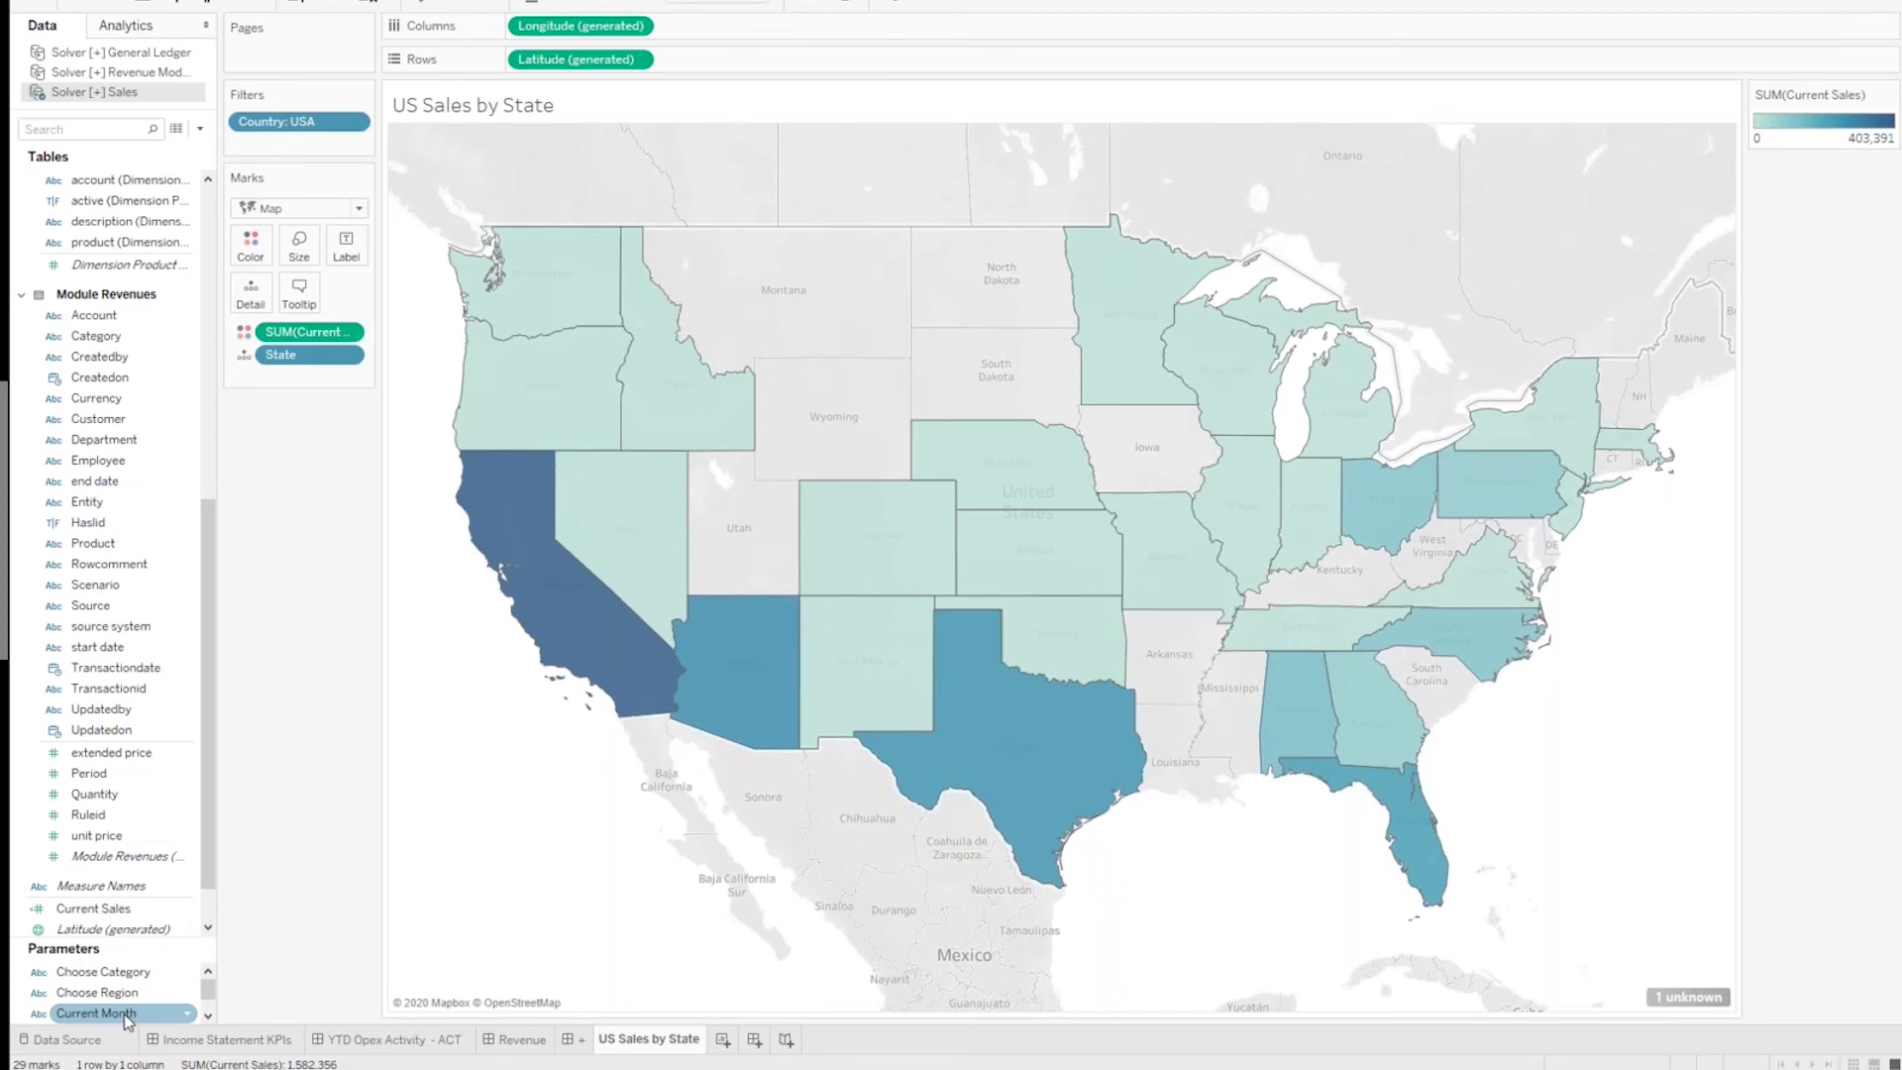
{"action": "right_click", "coordinate": [127, 1015]}
{"action": "left_click", "coordinate": [241, 688]}
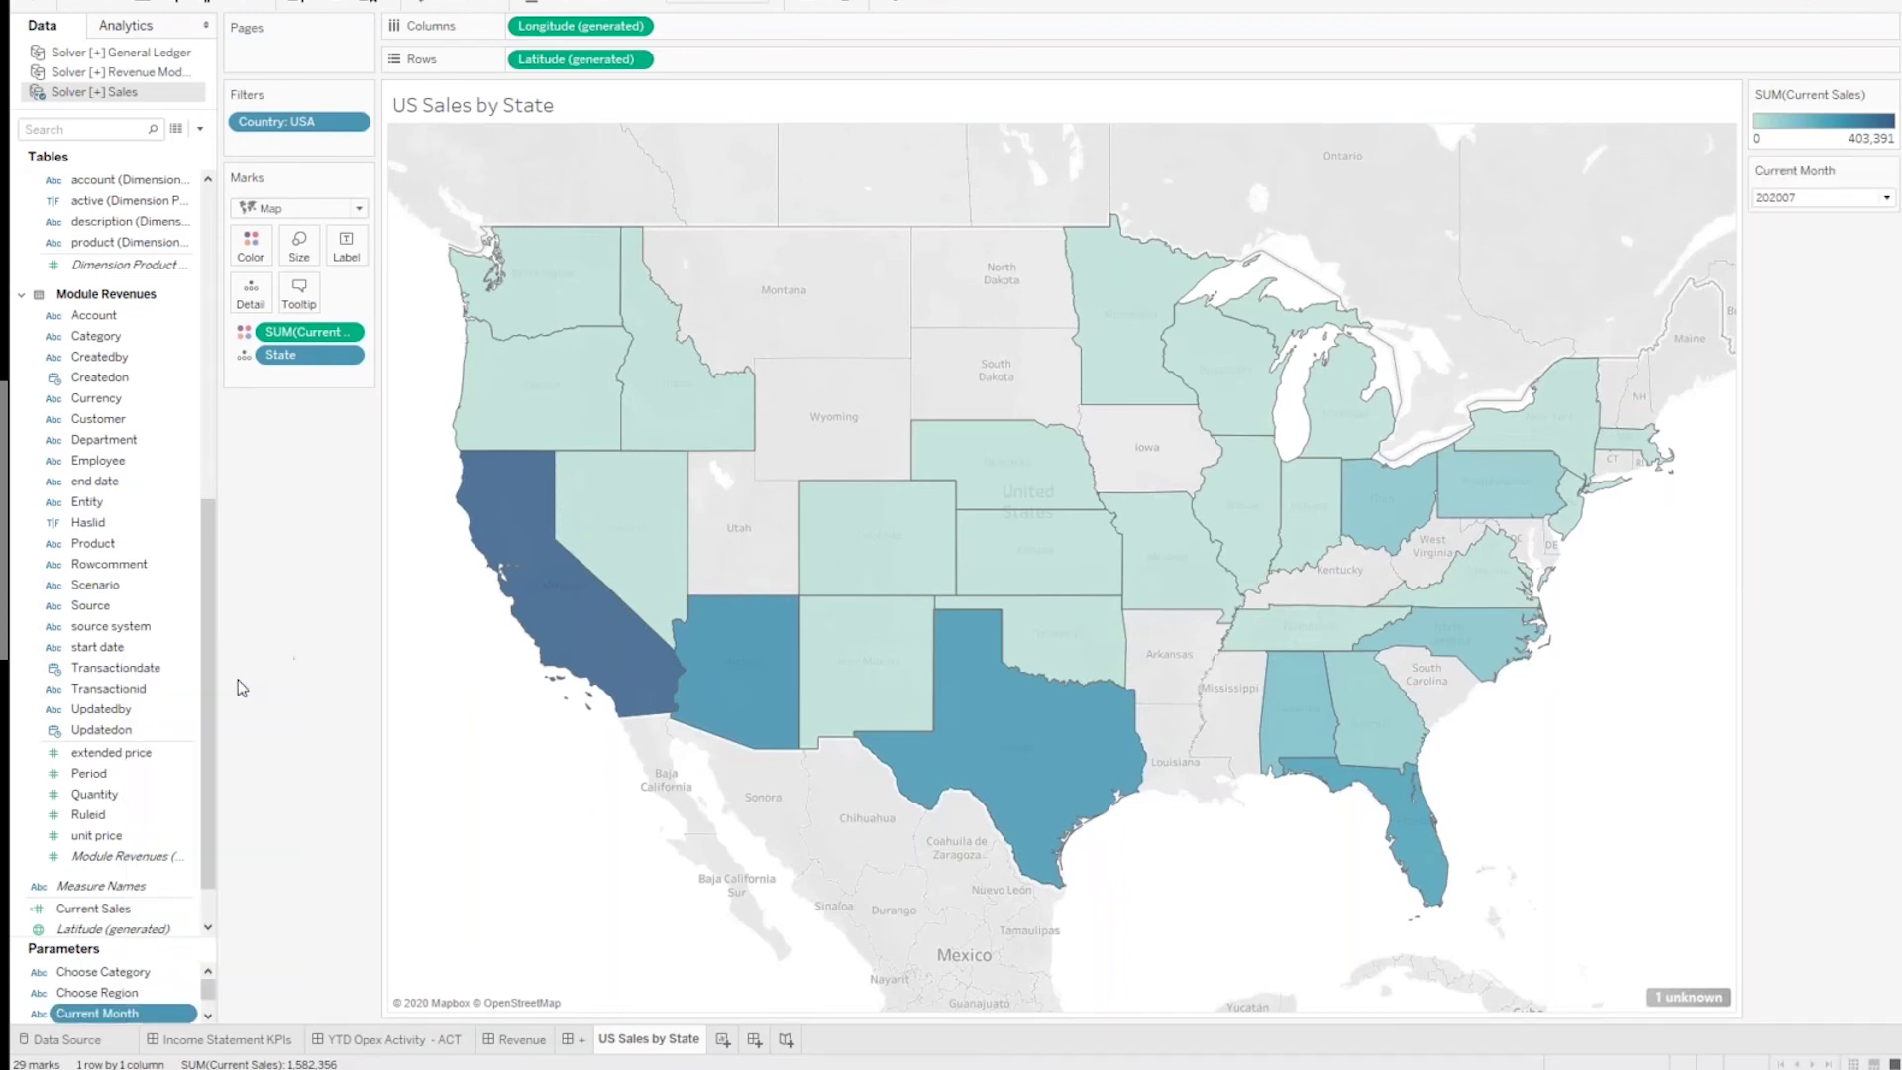
Step: Change Current Month from 202009 to 202010, then switch to the Revenue dashboard
{"action": "left_click", "coordinate": [1887, 197]}
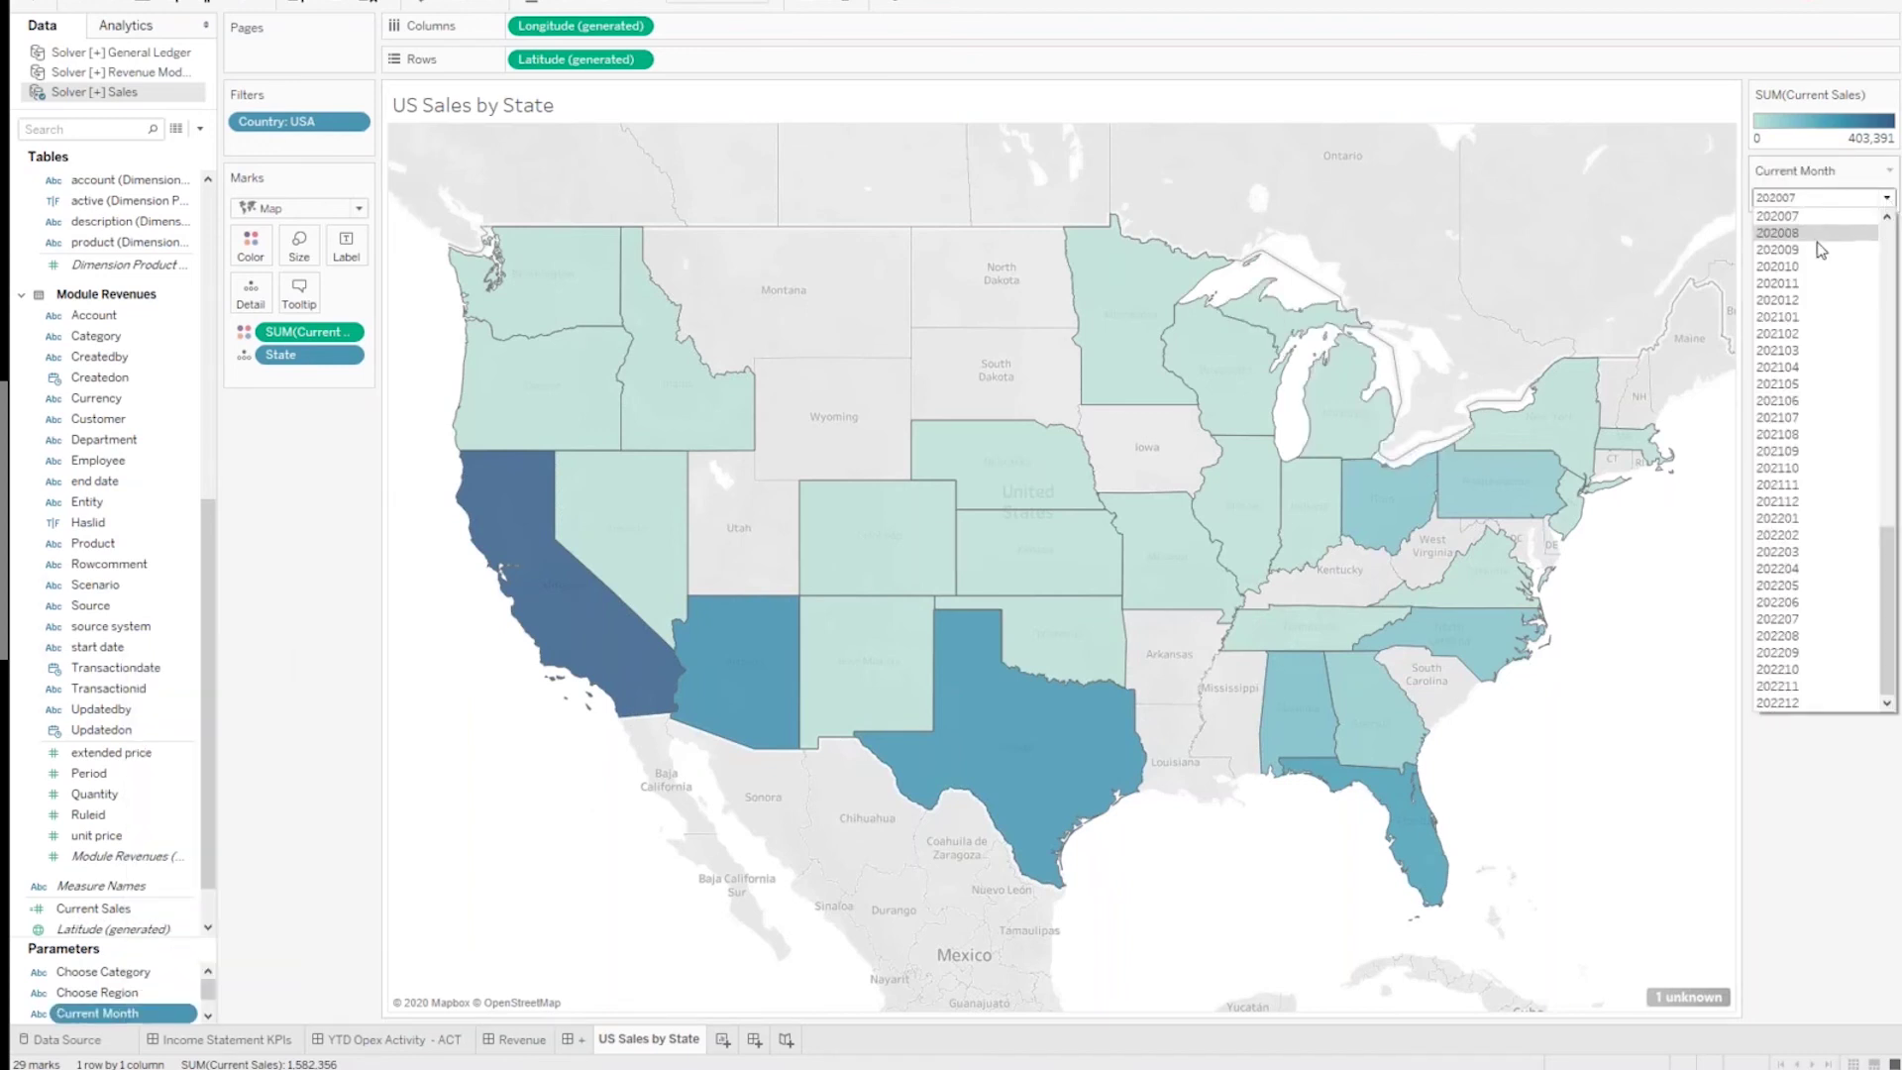
{"action": "left_click", "coordinate": [1817, 243]}
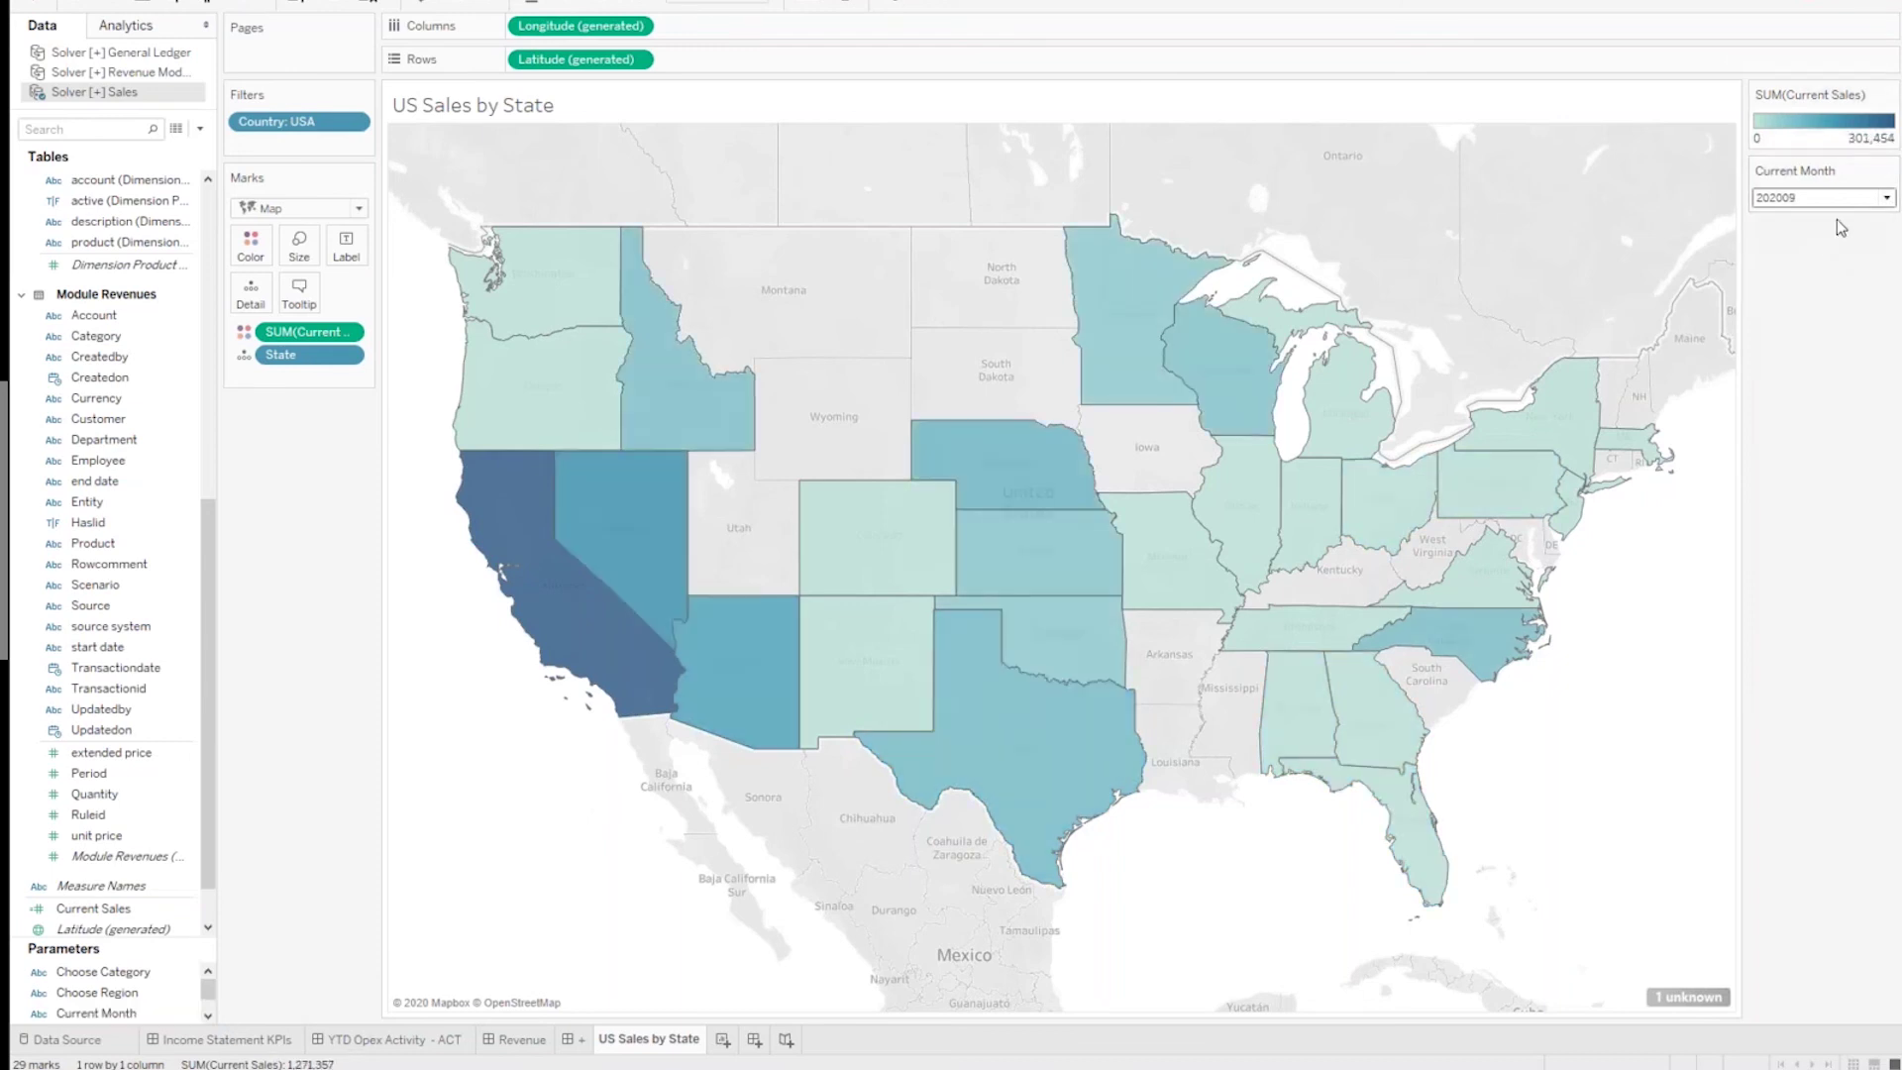
{"action": "left_click", "coordinate": [1888, 200]}
{"action": "left_click", "coordinate": [1810, 266]}
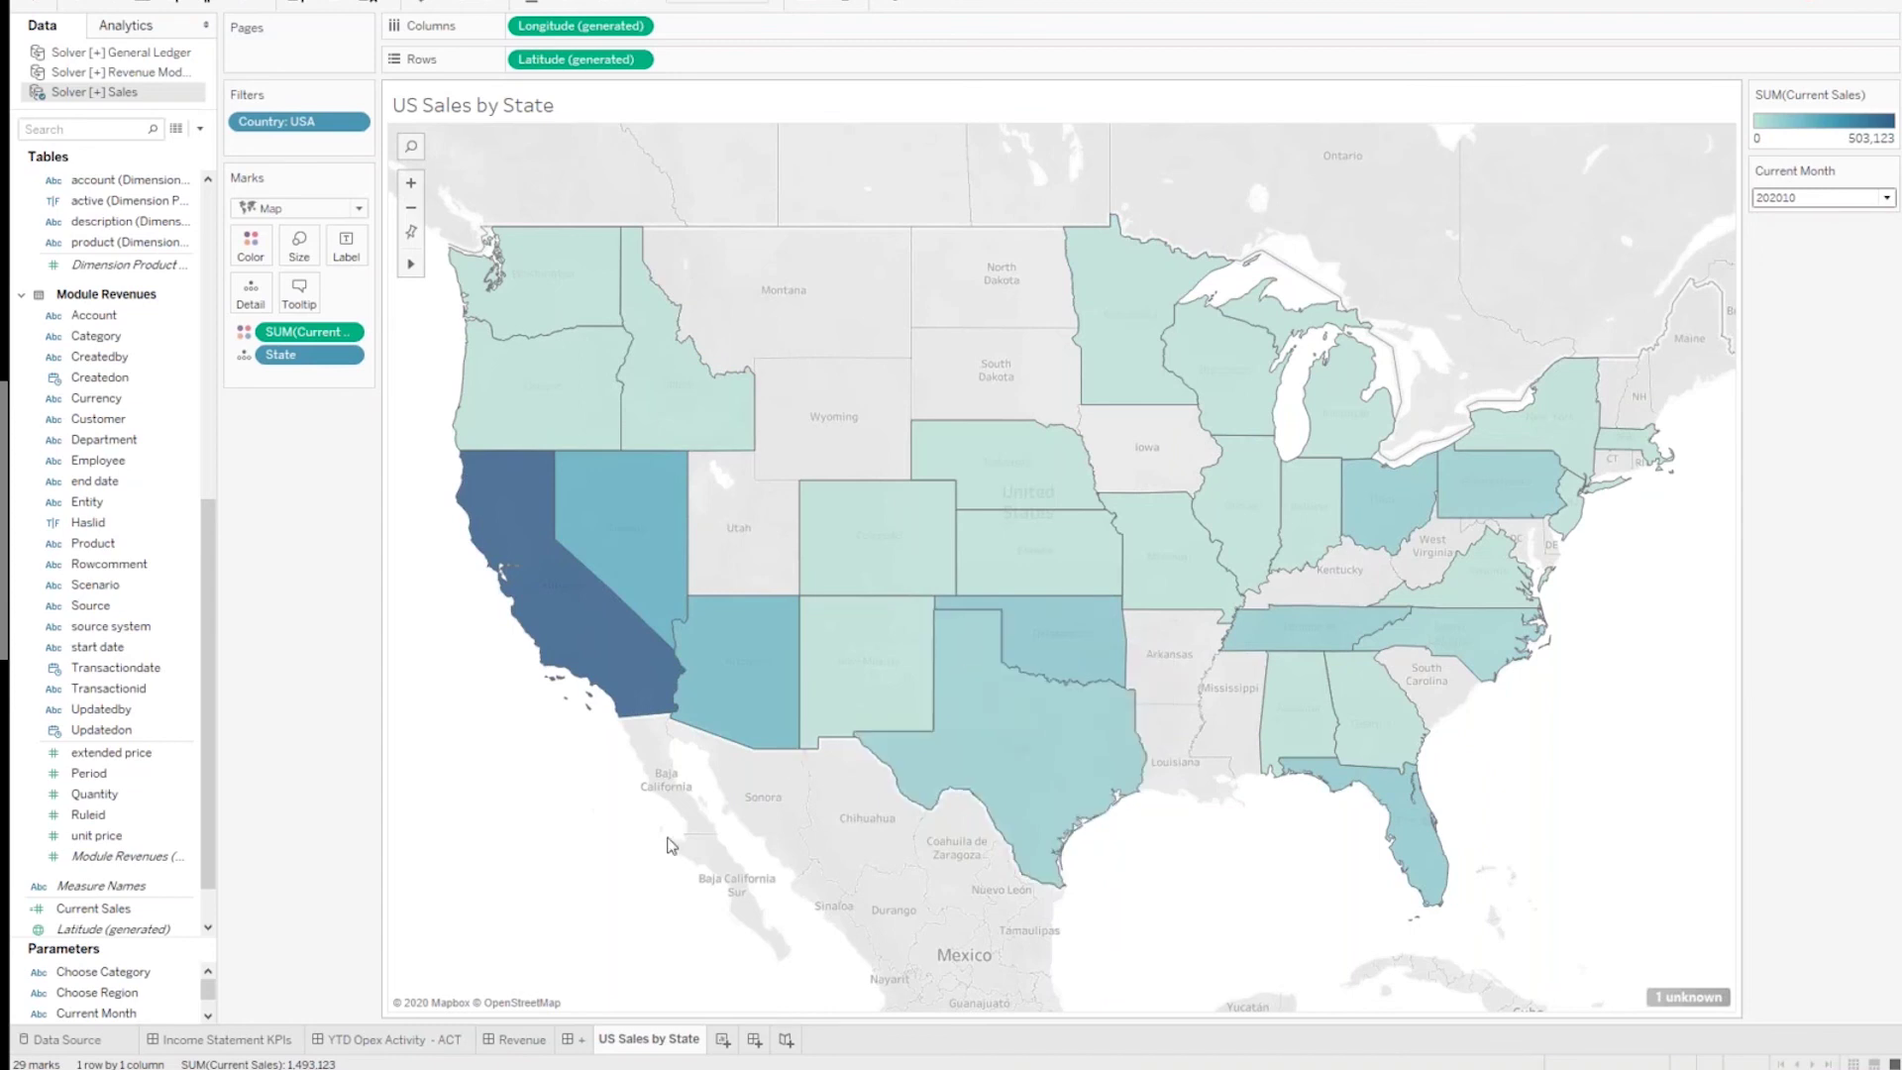
{"action": "left_click", "coordinate": [514, 1041]}
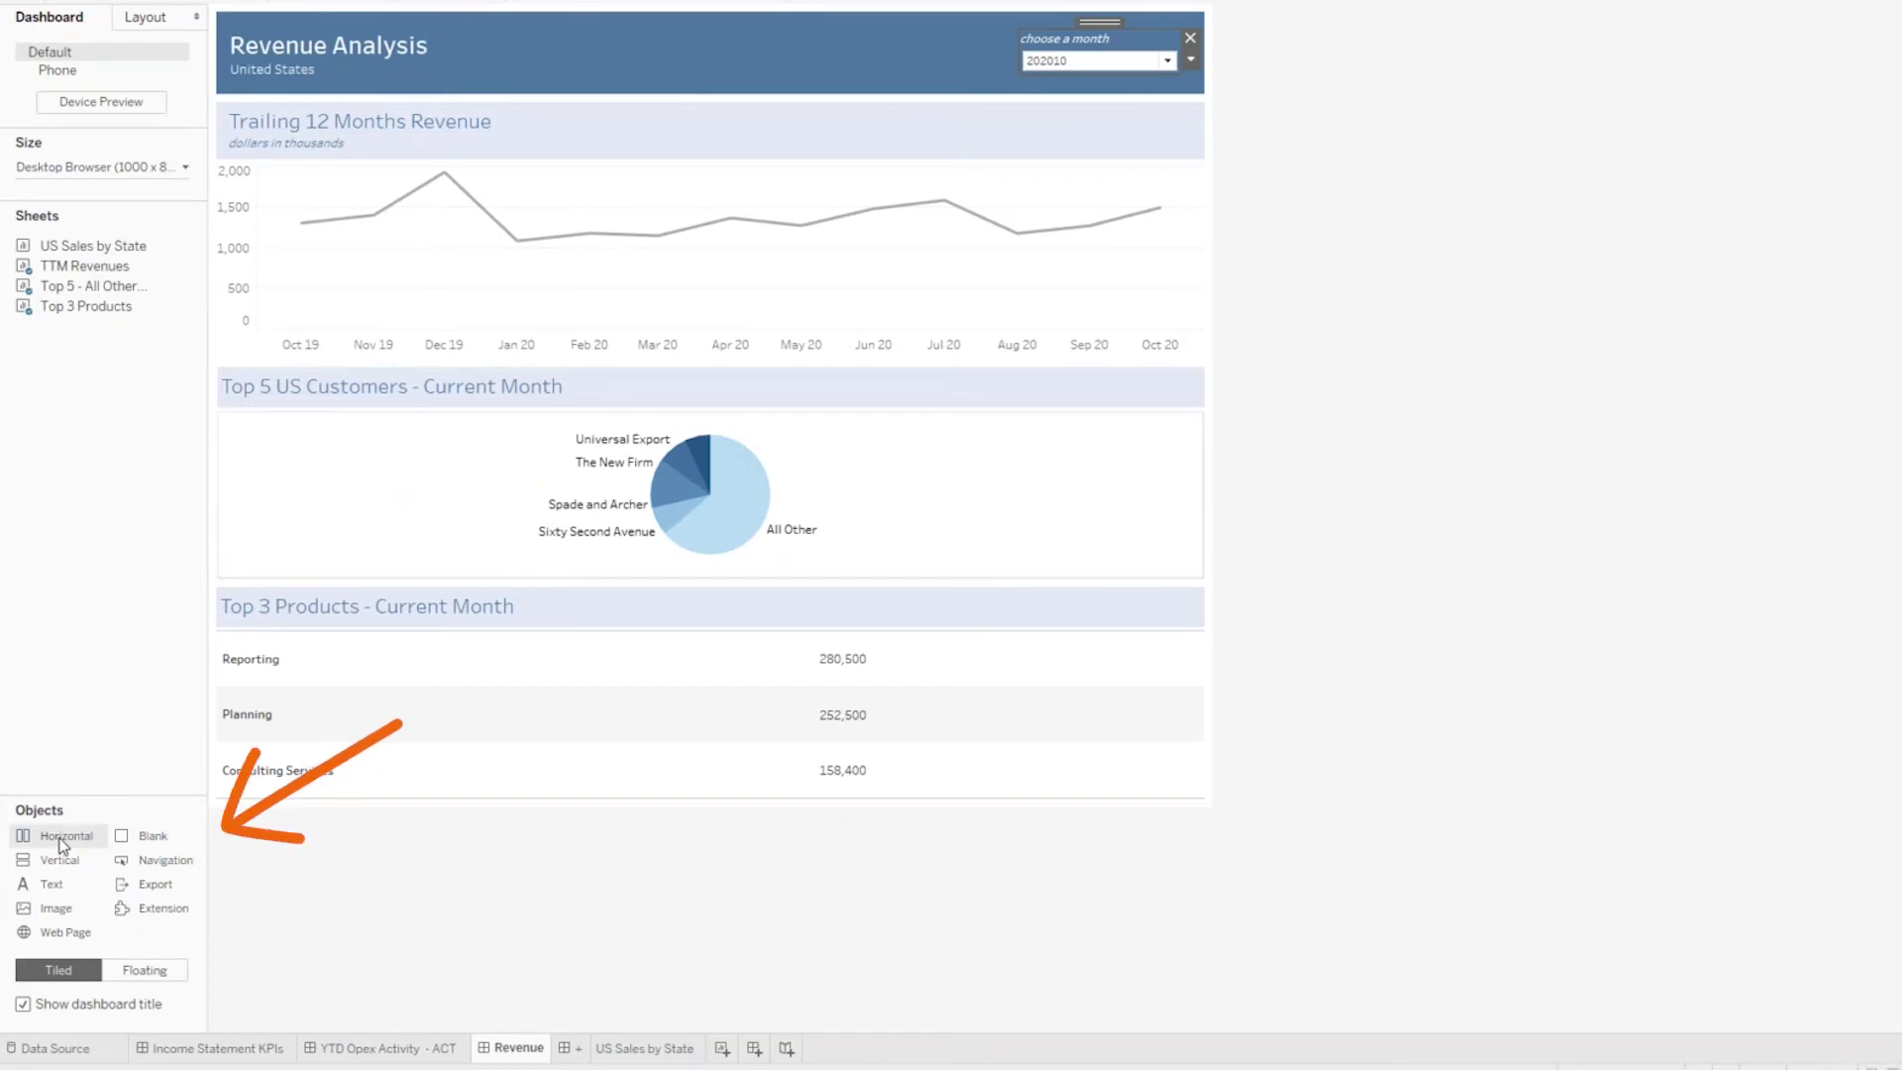
Step: Add the US Sales by State map, enlarge it and the pie, and move Top 3 Products below
{"action": "left_click_drag", "start_coordinate": [94, 246], "coordinate": [313, 535]}
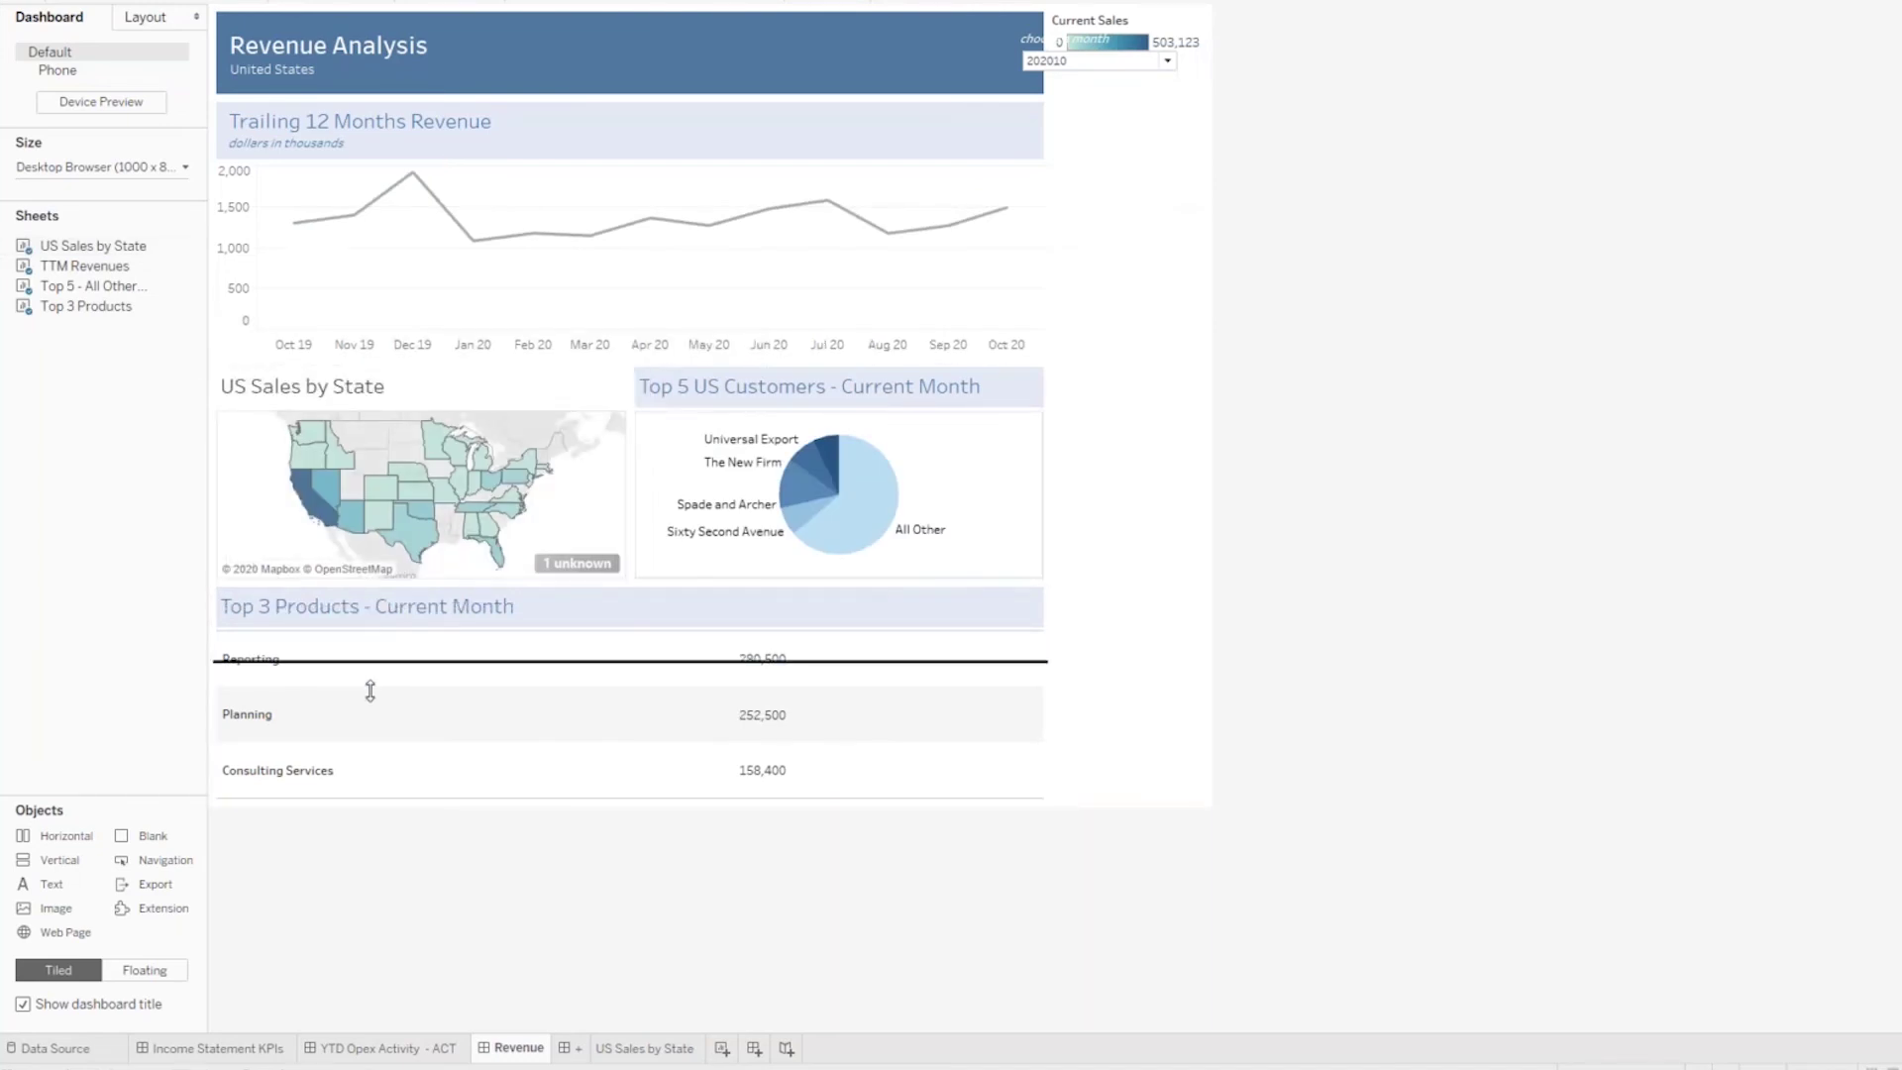
{"action": "left_click_drag", "start_coordinate": [371, 691], "coordinate": [370, 771]}
{"action": "left_click", "coordinate": [594, 778]}
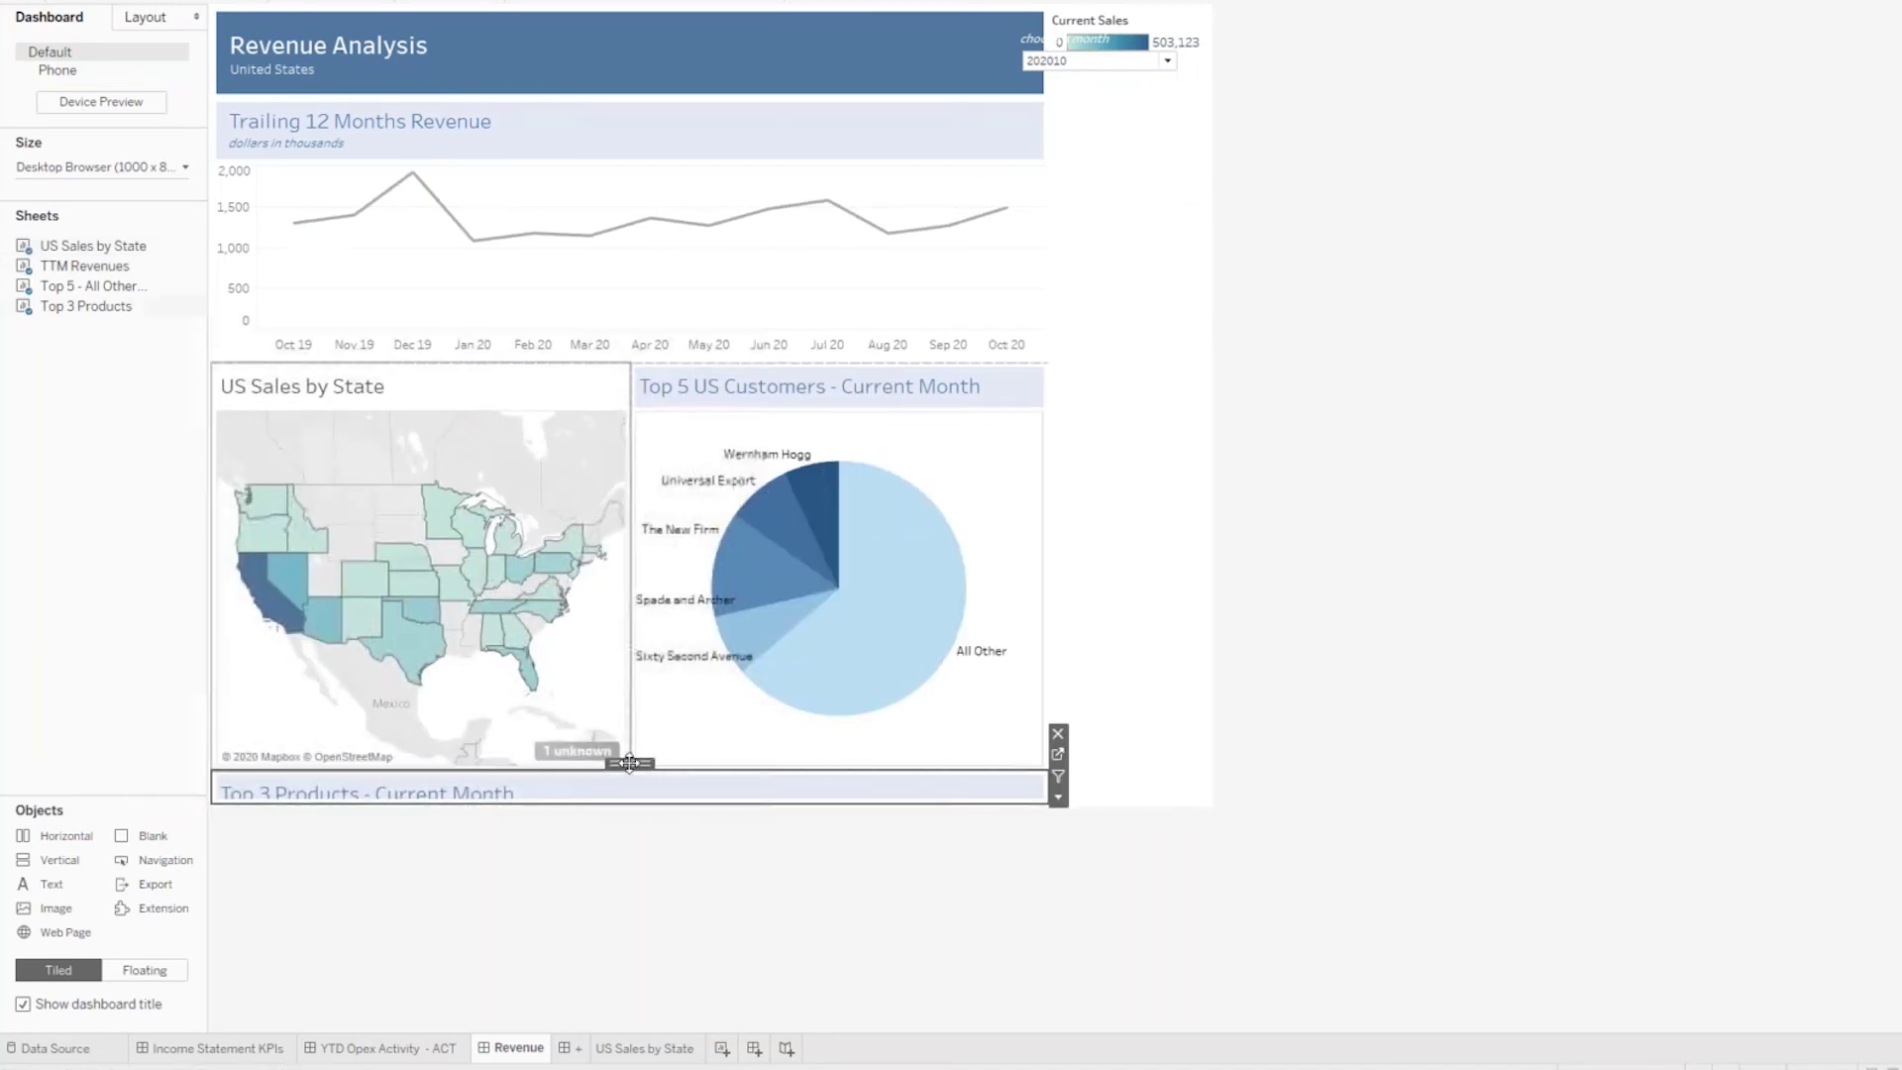
{"action": "left_click_drag", "start_coordinate": [629, 762], "coordinate": [765, 717]}
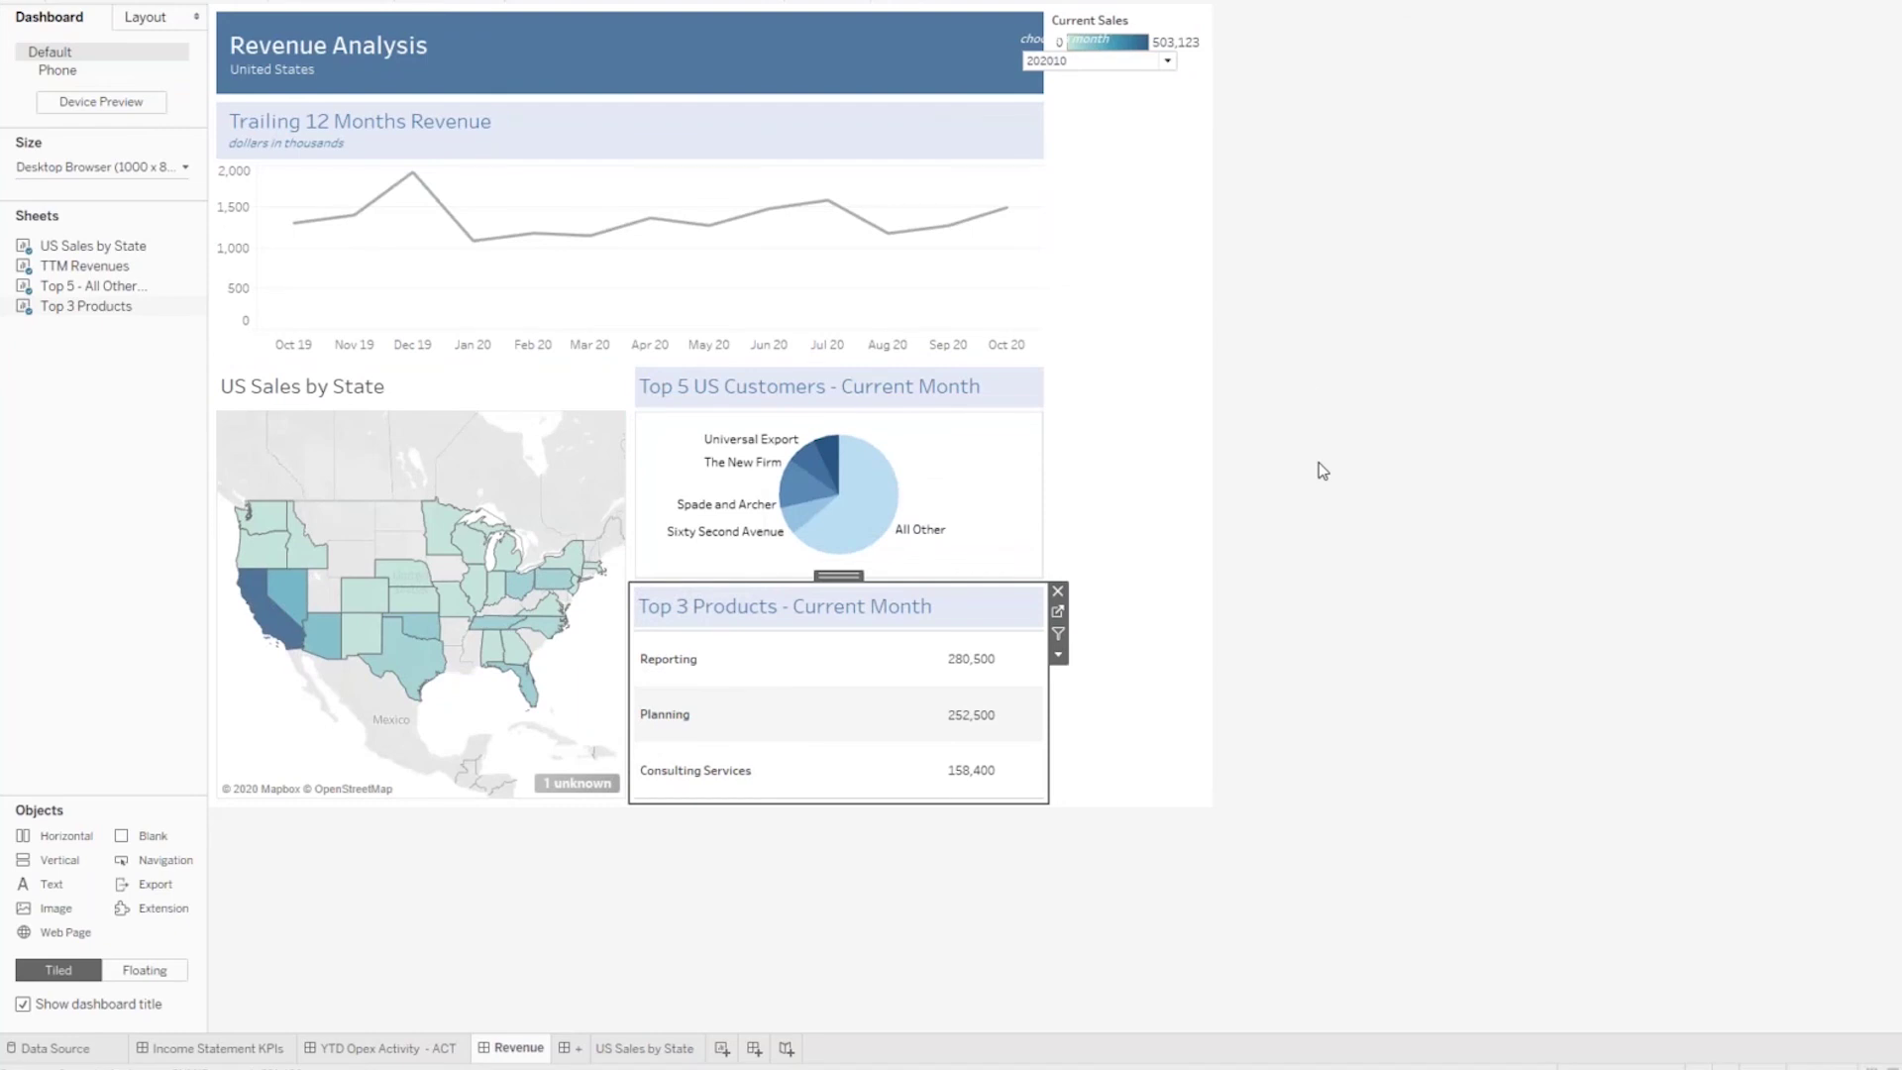
Step: Make the Current Sales legend floating and place it at the map's top right
{"action": "left_click", "coordinate": [1189, 35]}
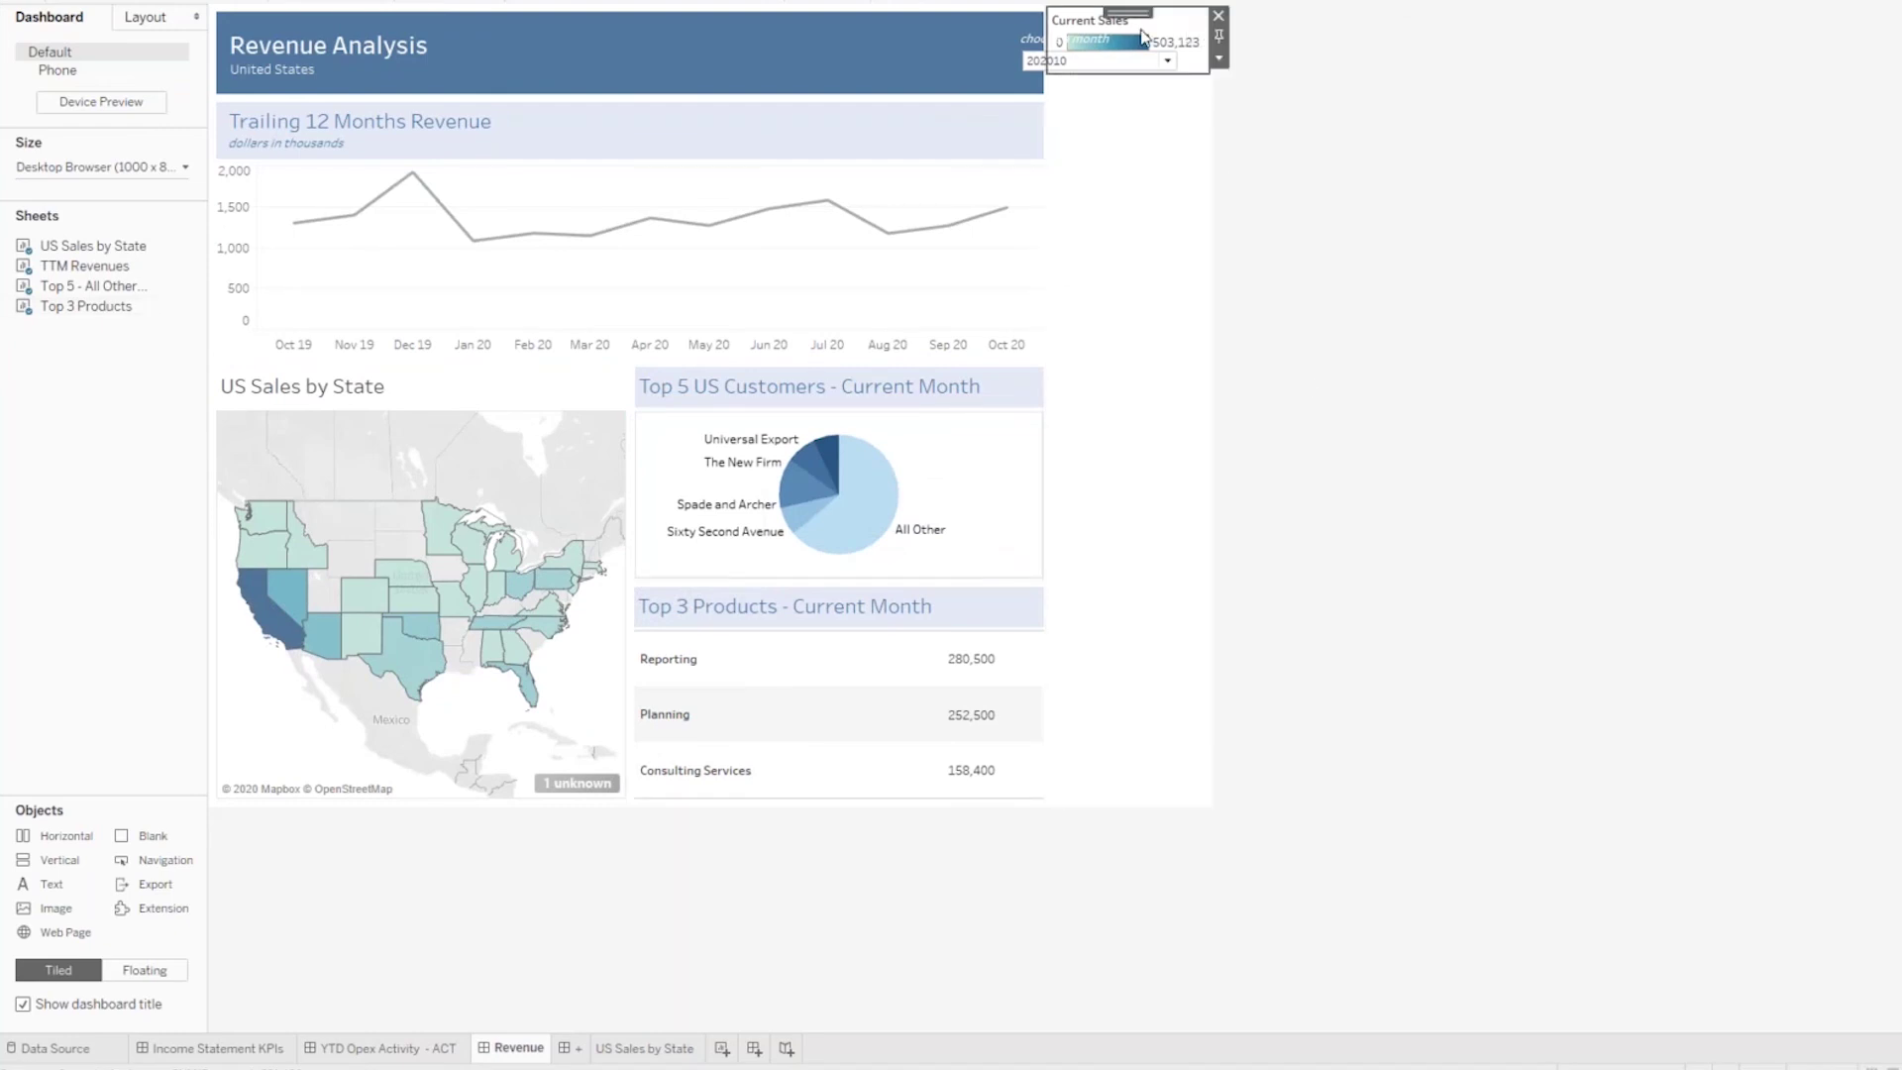
{"action": "left_click", "coordinate": [1219, 59]}
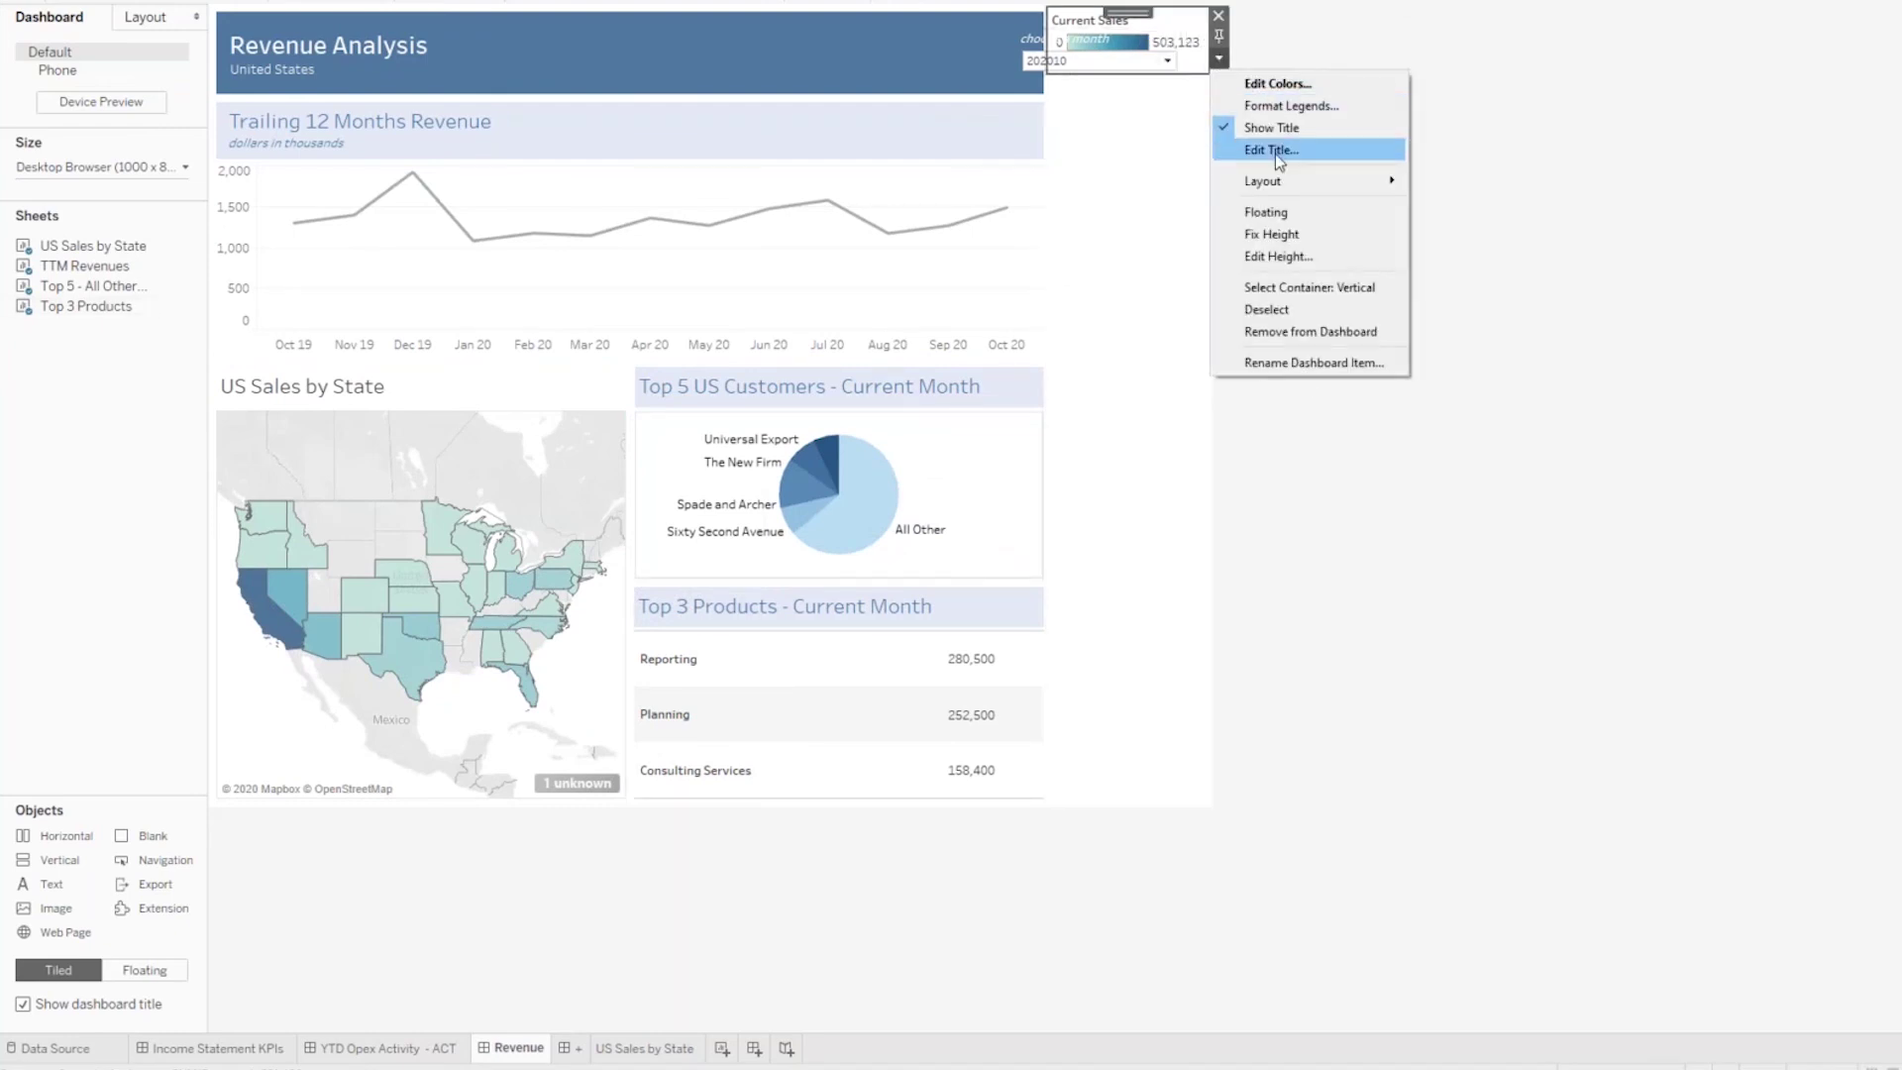
{"action": "left_click", "coordinate": [1273, 213]}
{"action": "left_click_drag", "start_coordinate": [1108, 44], "coordinate": [628, 408]}
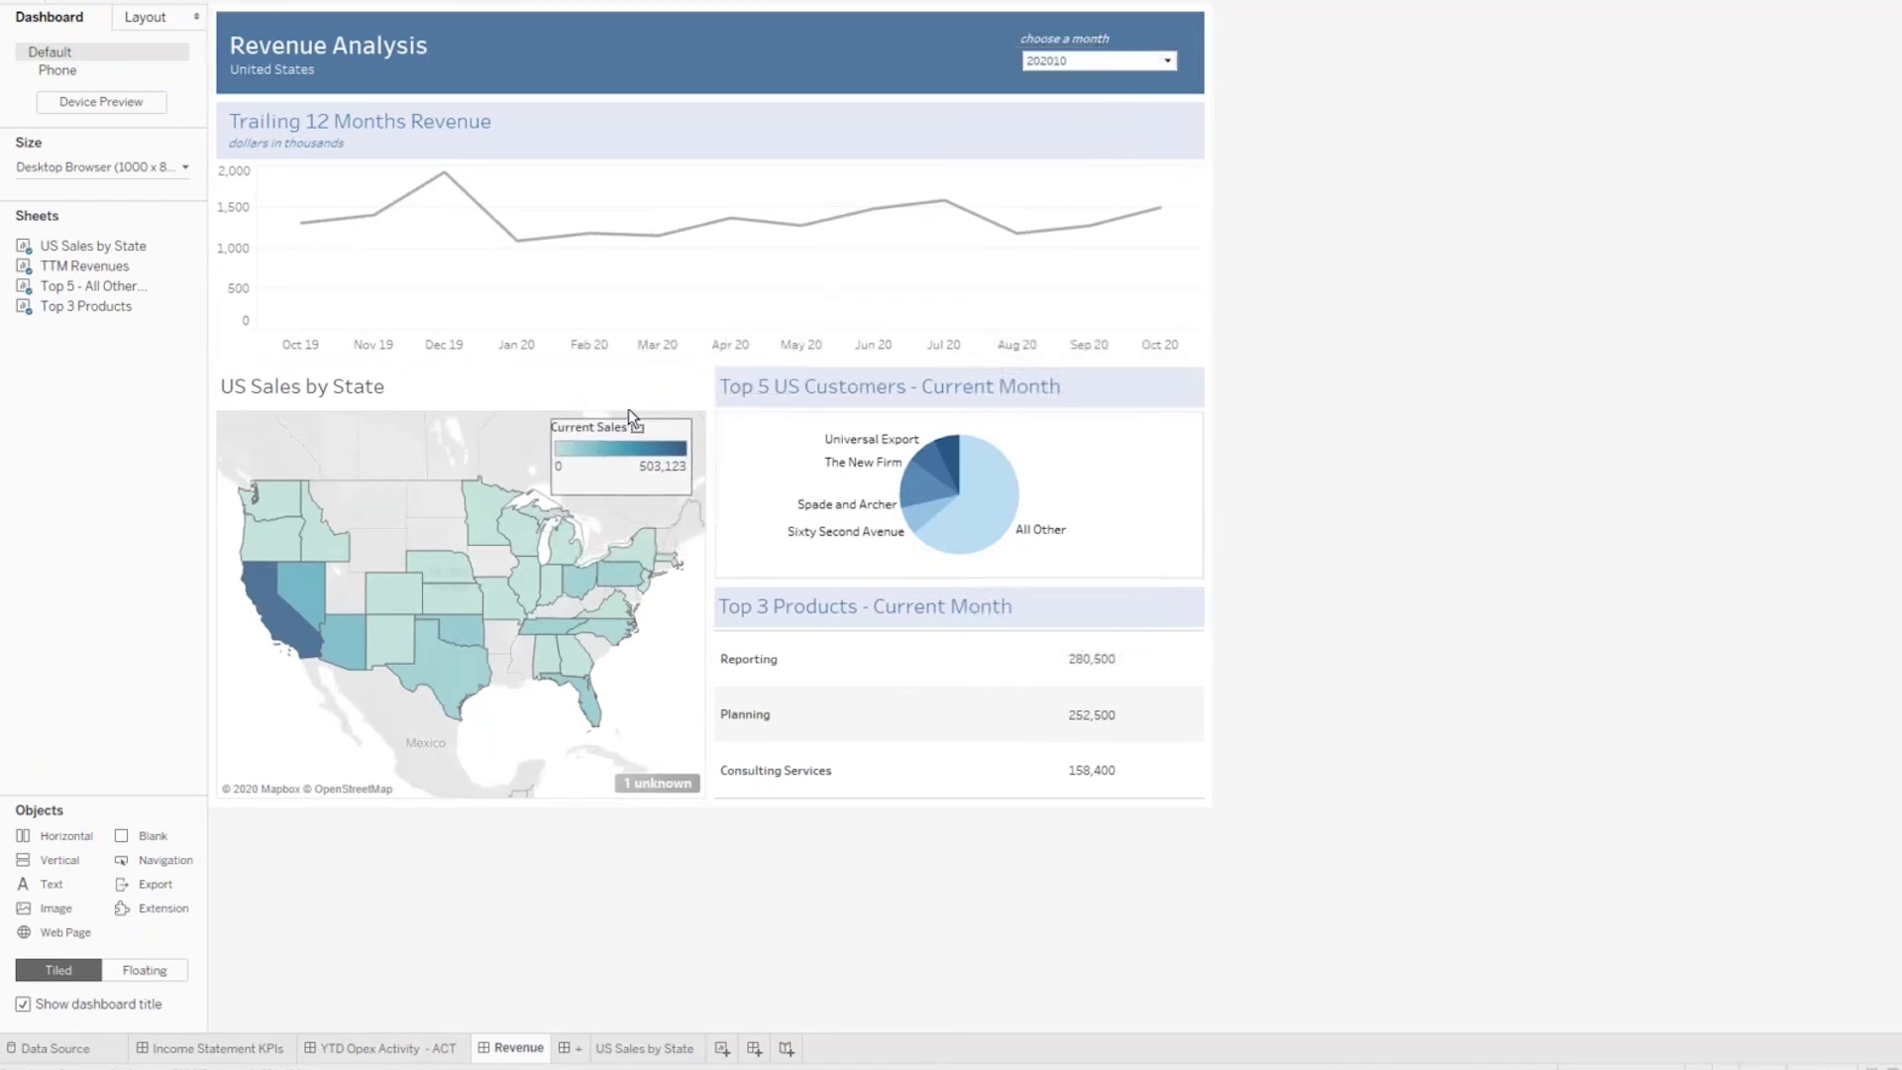
{"action": "left_click", "coordinate": [1427, 434]}
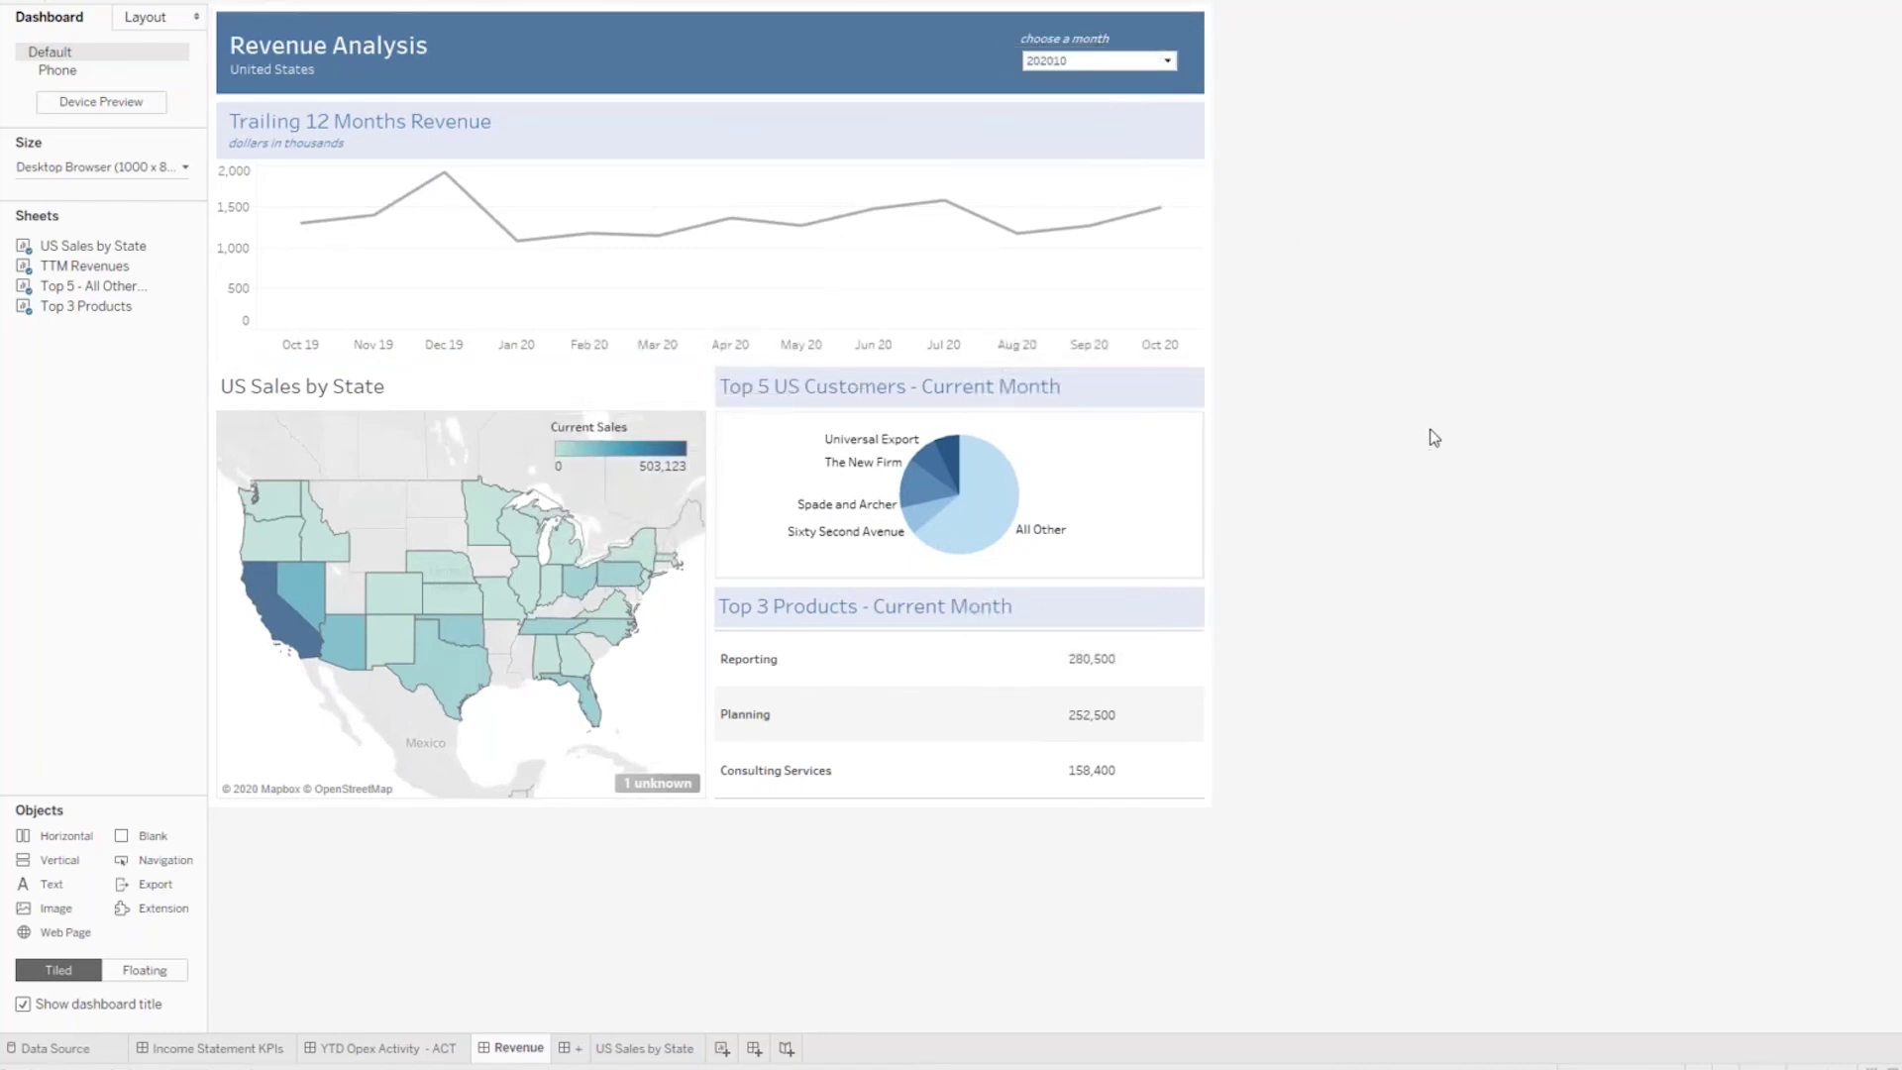